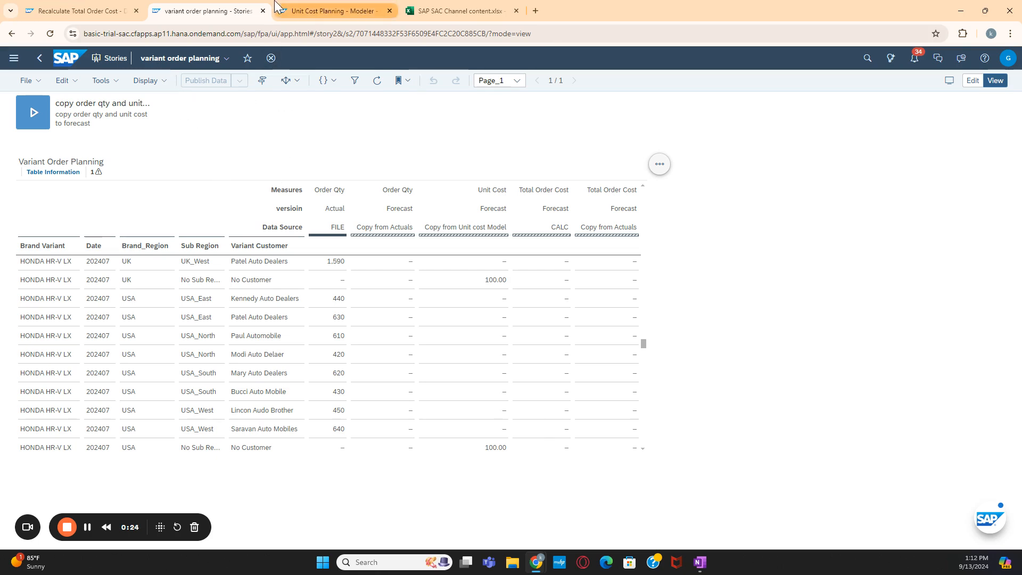
Switch to the Recalculate Total Order Cost data action and examine the scopes of its two RESULTLOOKUP calls
{"action": "left_click", "coordinate": [94, 1]}
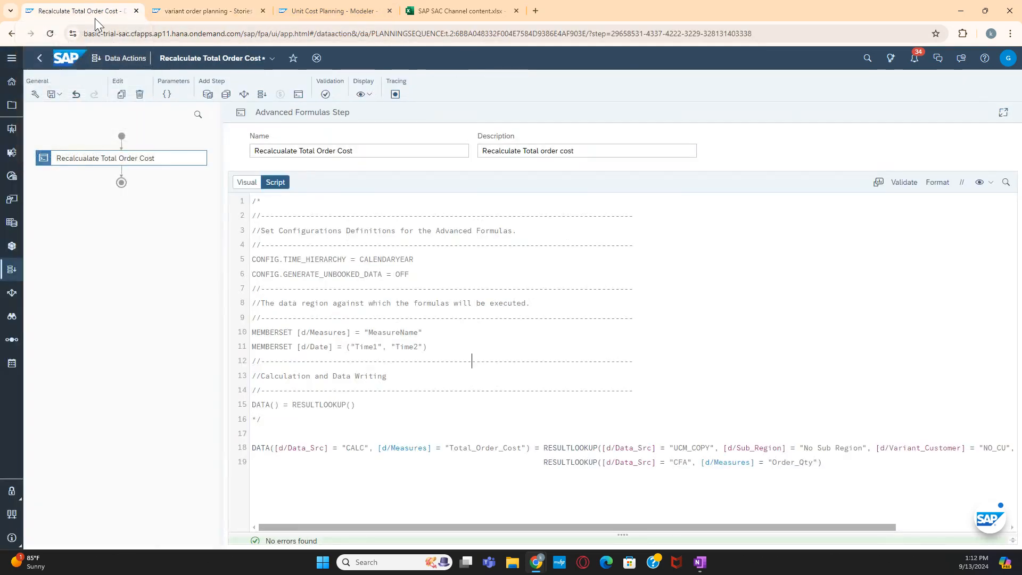
{"action": "left_click", "coordinate": [478, 274]}
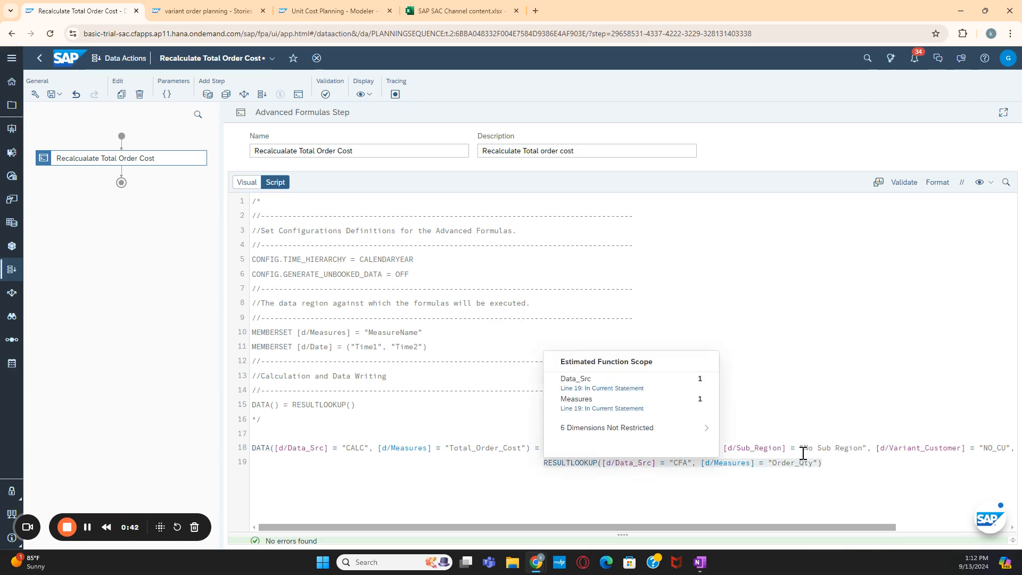
{"action": "mouse_move", "coordinate": [804, 453]}
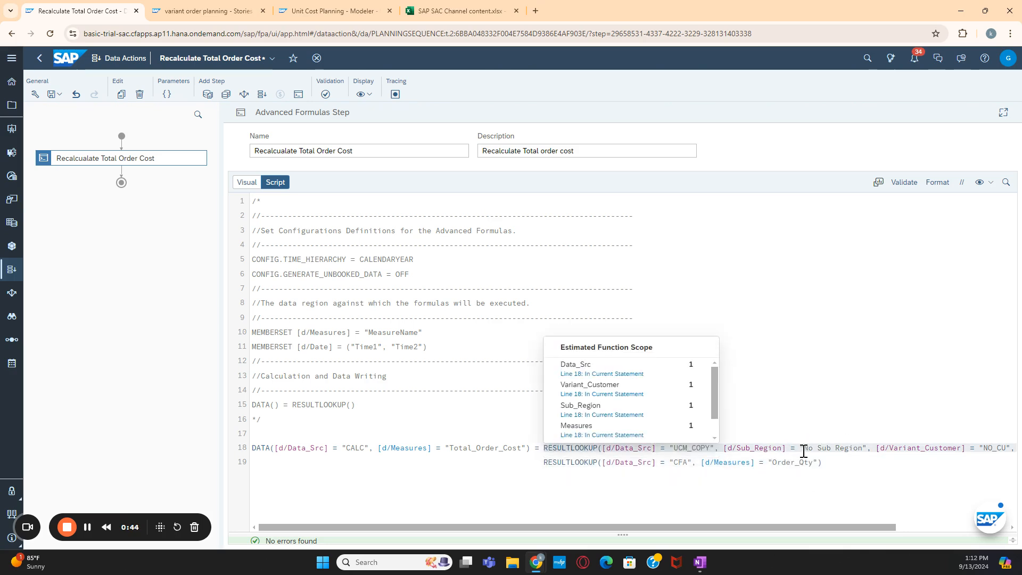
{"action": "mouse_move", "coordinate": [496, 446]}
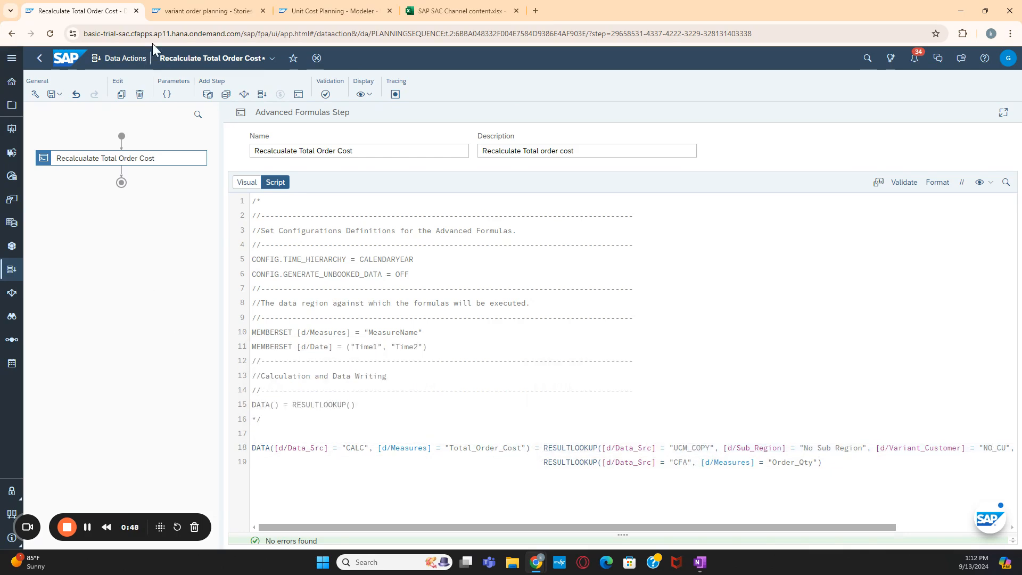
Review the HONDA HR-V LX order quantity, unit cost and total order cost rows in the variant order planning story
{"action": "left_click", "coordinate": [188, 14]}
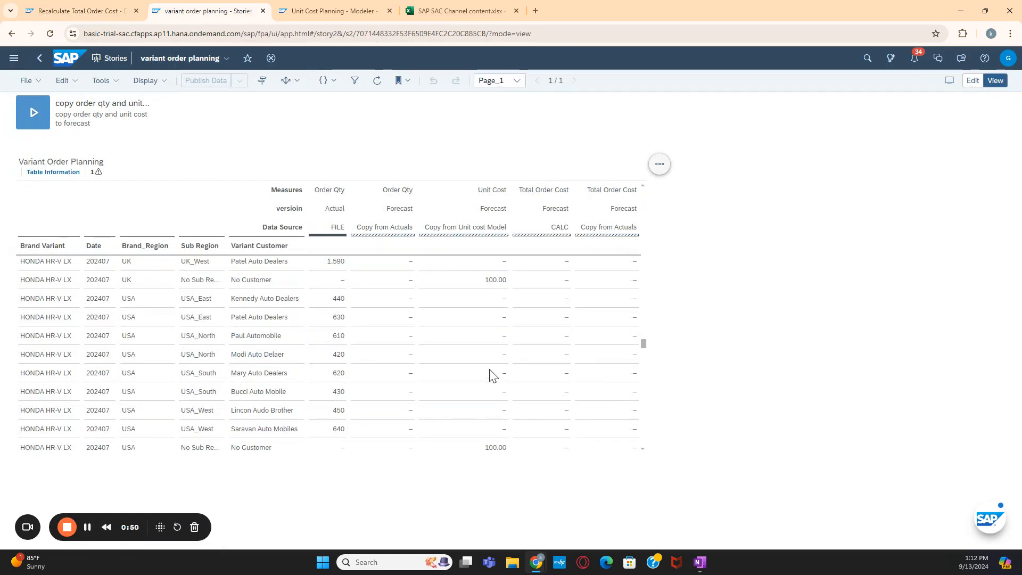
{"action": "scroll", "coordinate": [551, 351], "scroll_direction": "down", "scroll_amount": 5}
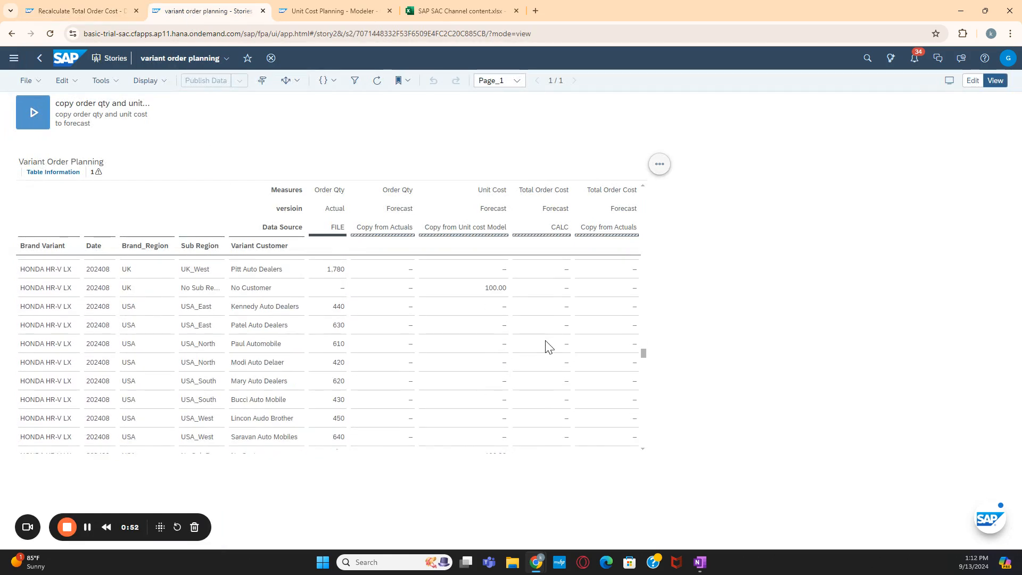
{"action": "scroll", "coordinate": [548, 346], "scroll_direction": "down", "scroll_amount": 5}
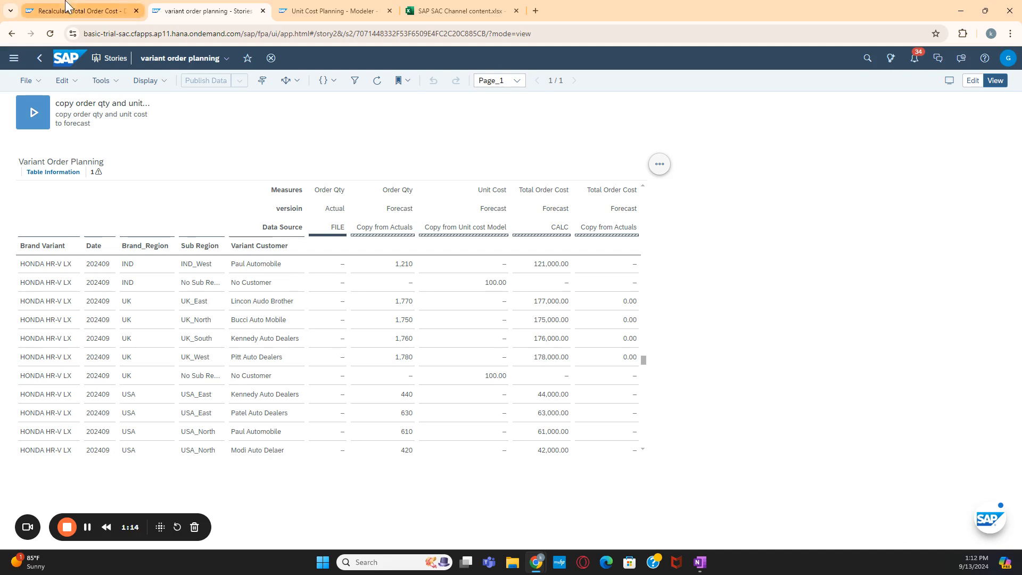
Back in the data action script, inspect the estimated function scope of the DATA target and the UCM_COPY RESULTLOOKUP, including unrestricted dimensions
{"action": "left_click", "coordinate": [105, 10]}
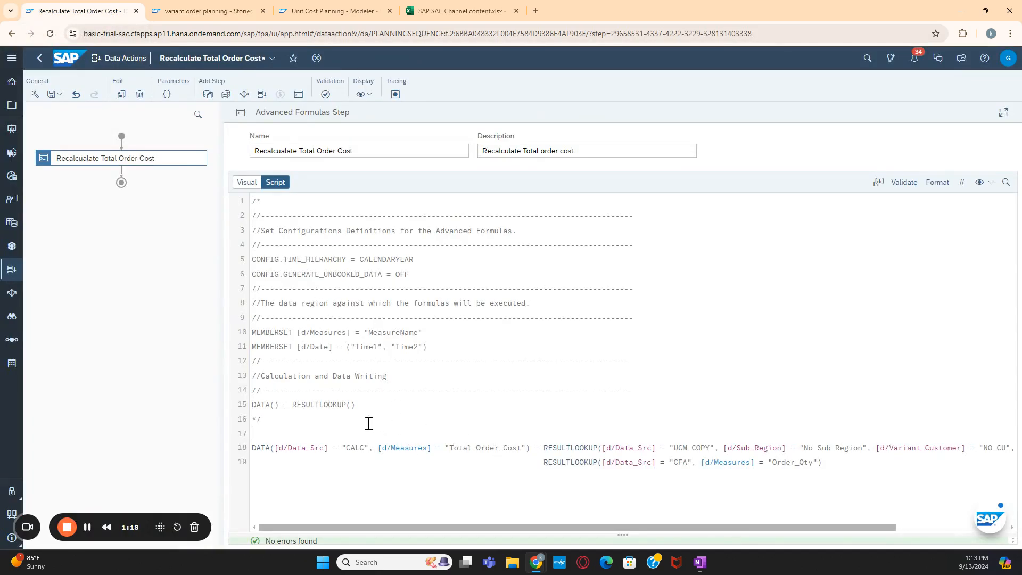
{"action": "left_click", "coordinate": [254, 445]}
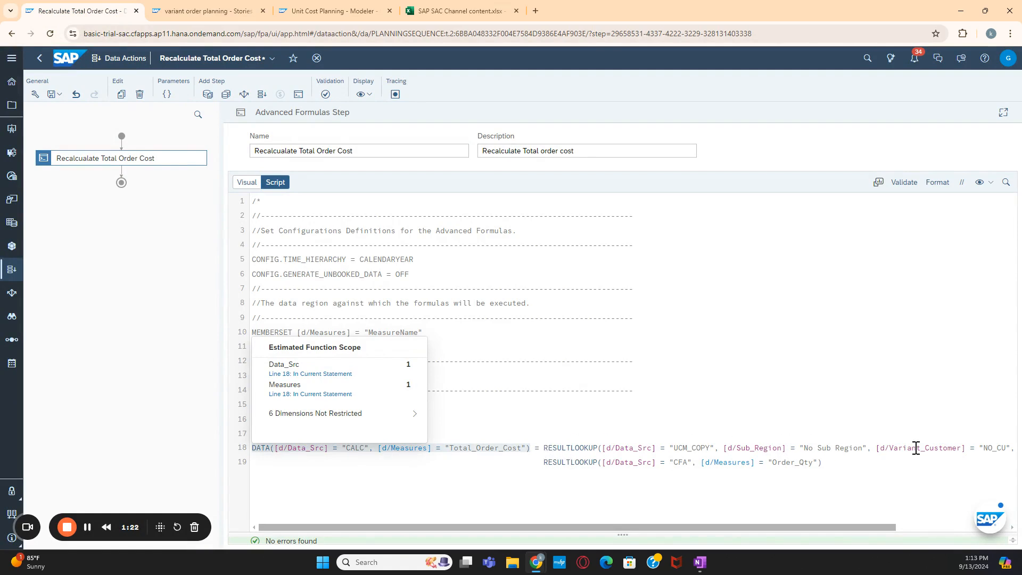
{"action": "left_click", "coordinate": [1001, 449]}
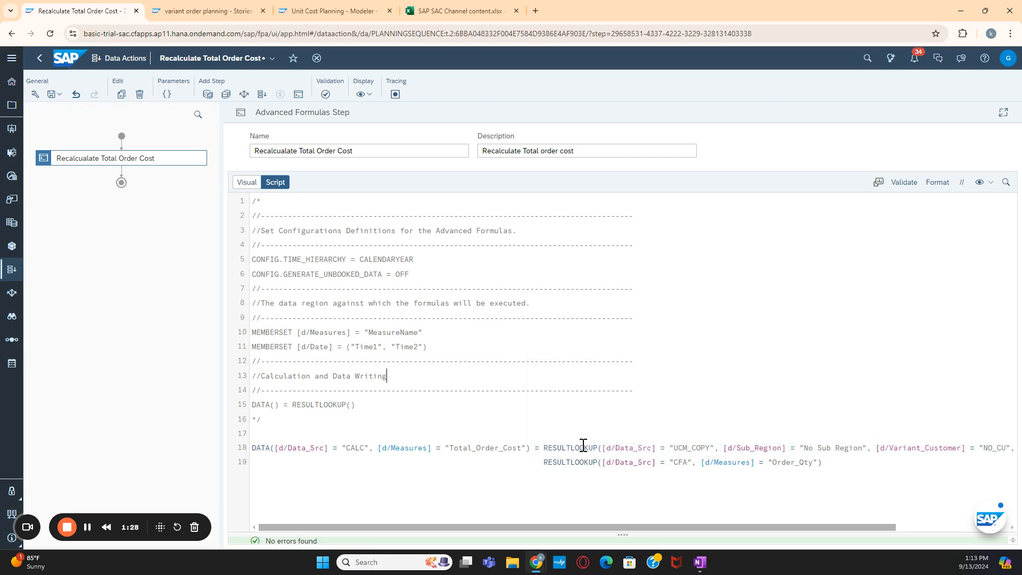
{"action": "mouse_move", "coordinate": [583, 446]}
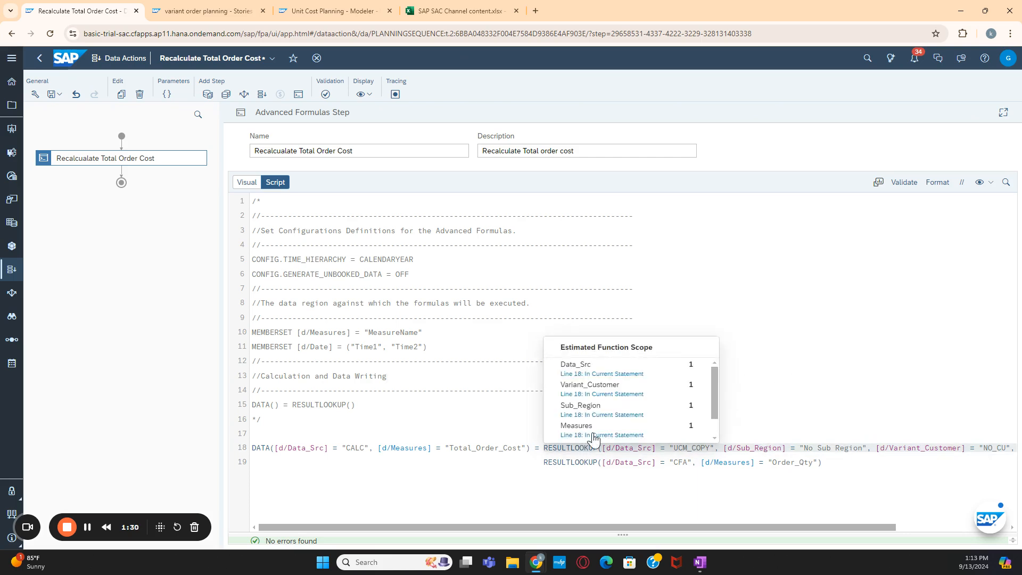
{"action": "scroll", "coordinate": [607, 414], "scroll_direction": "down", "scroll_amount": 1}
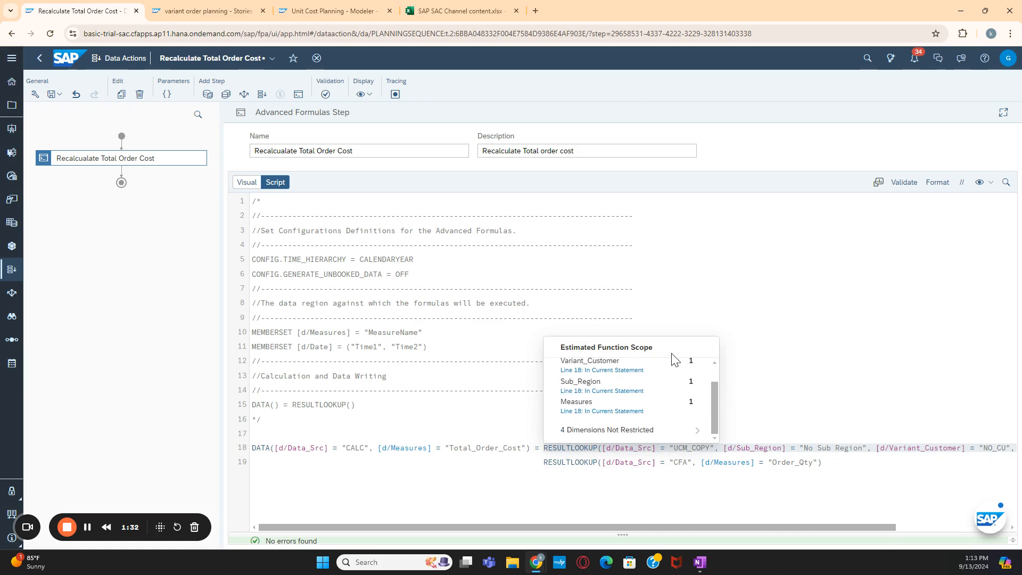
{"action": "scroll", "coordinate": [645, 415], "scroll_direction": "up", "scroll_amount": 1}
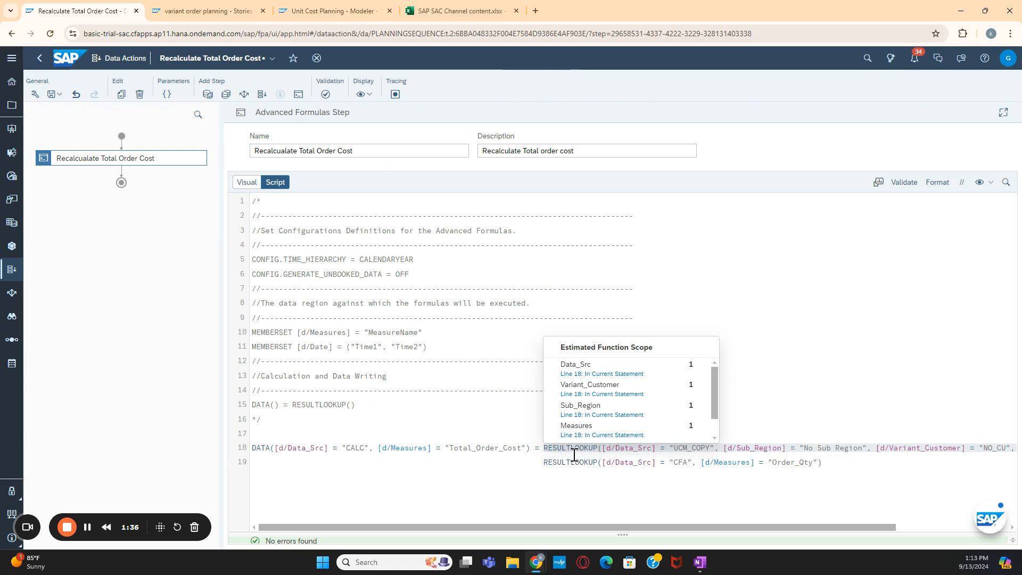
{"action": "scroll", "coordinate": [630, 396], "scroll_direction": "down", "scroll_amount": 1}
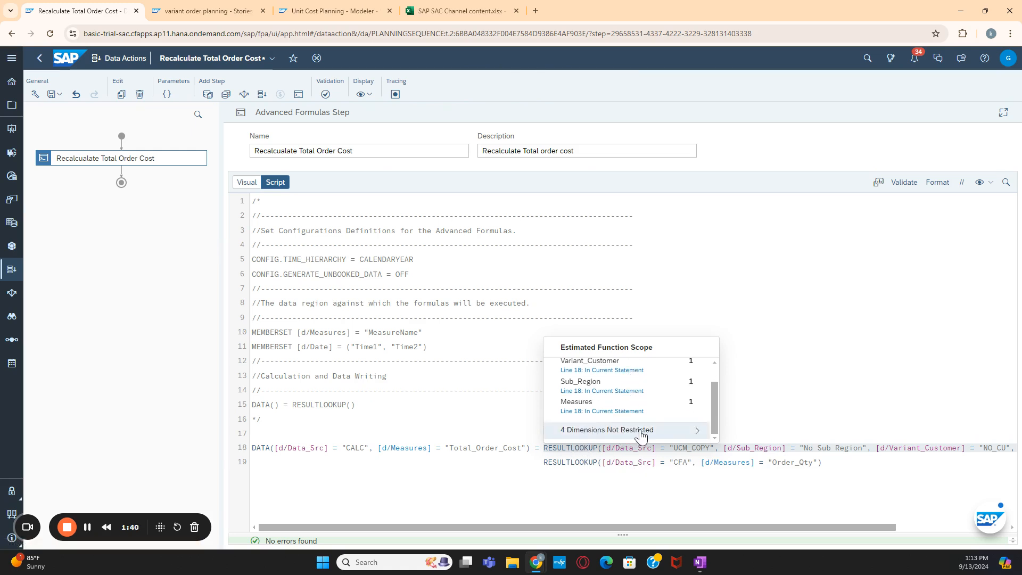
{"action": "left_click", "coordinate": [620, 430]}
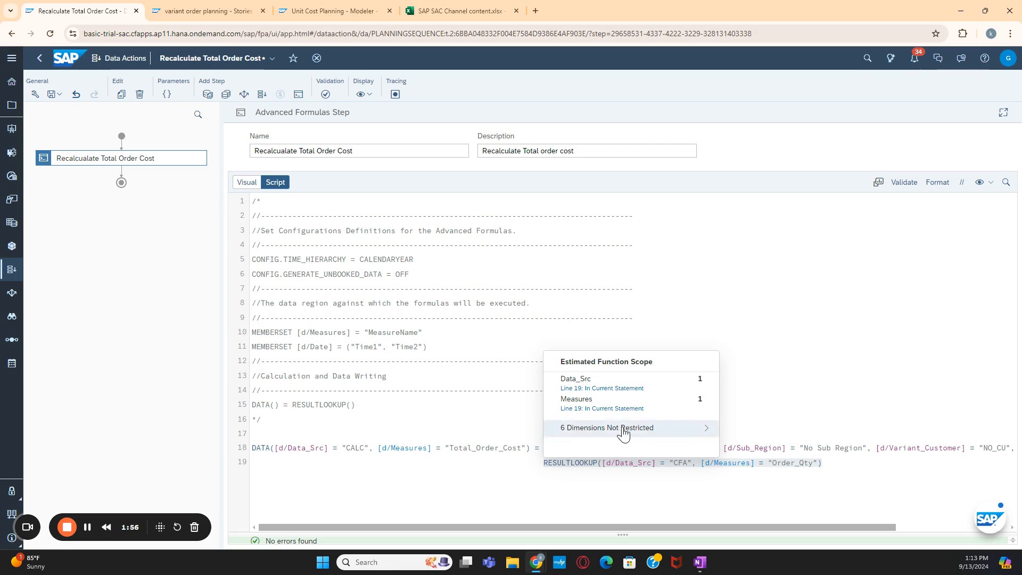
Examine the DATA target's scope and read the whole Total_Order_Cost formula across both RESULTLOOKUP calls
{"action": "left_click", "coordinate": [436, 462]}
{"action": "mouse_move", "coordinate": [259, 448]}
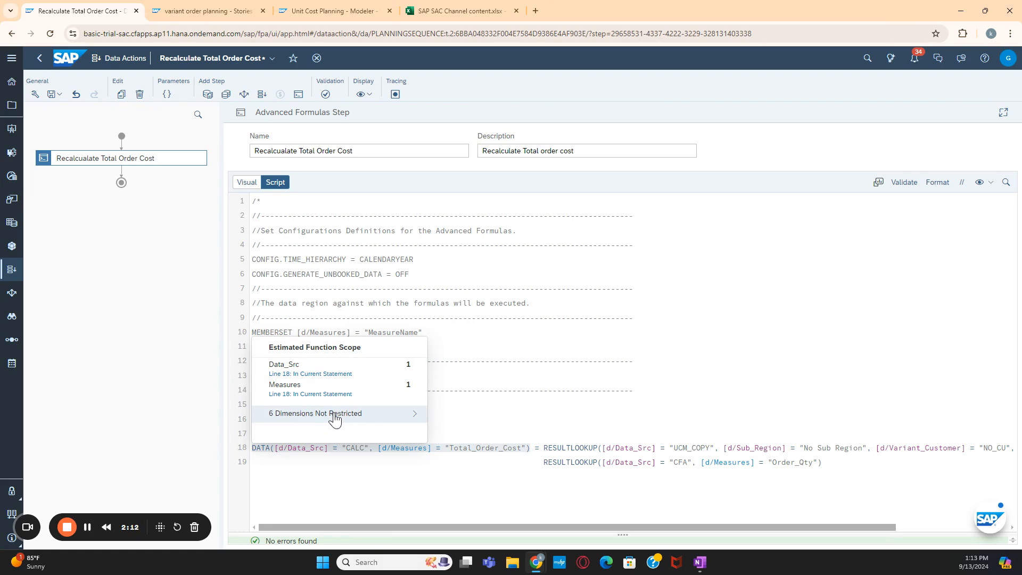
{"action": "left_click", "coordinate": [620, 487]}
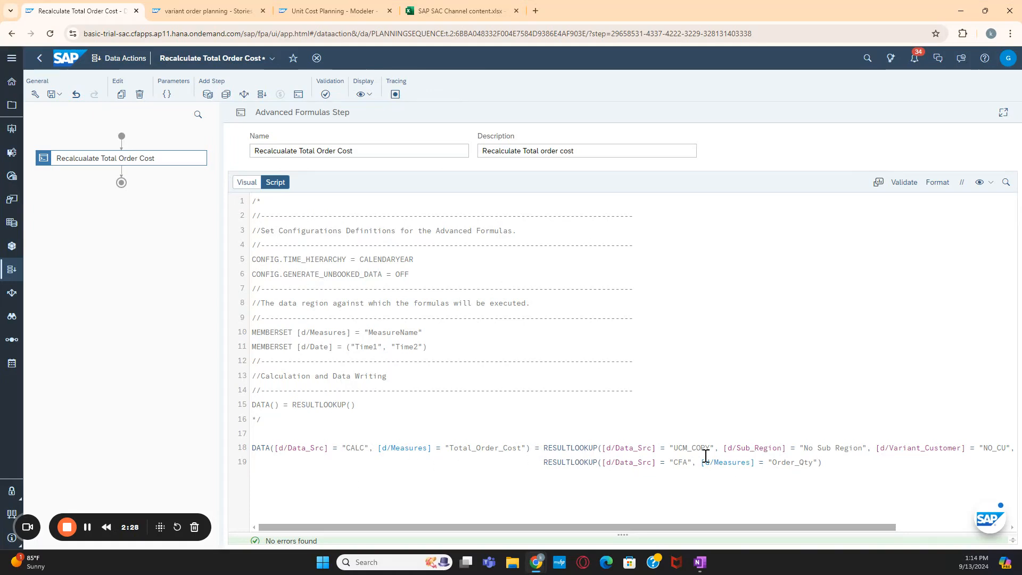
{"action": "left_click_drag", "start_coordinate": [646, 528], "coordinate": [707, 520]}
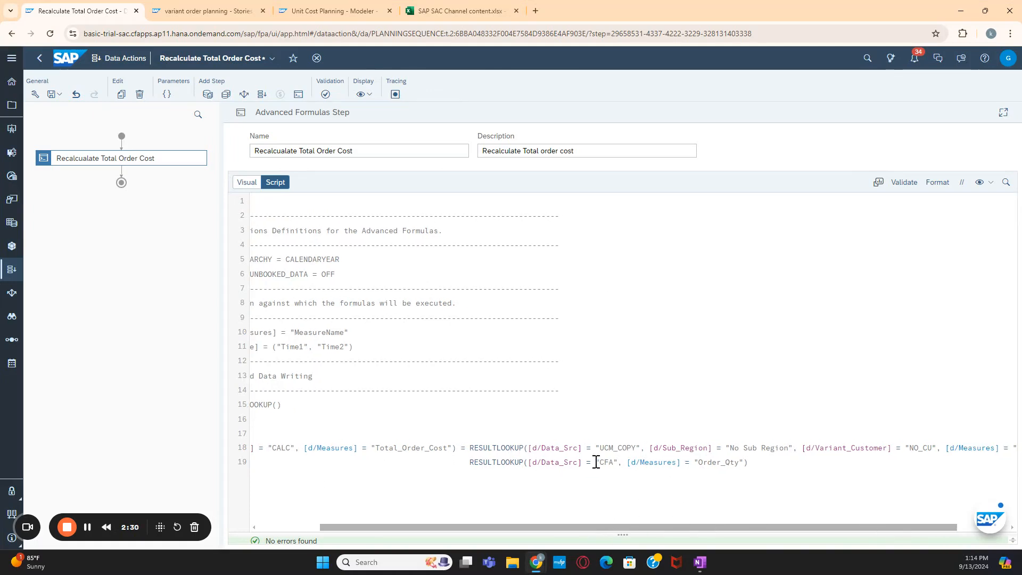
{"action": "mouse_move", "coordinate": [710, 462]}
{"action": "left_click", "coordinate": [508, 461]}
{"action": "left_click_drag", "start_coordinate": [585, 526], "coordinate": [467, 530]}
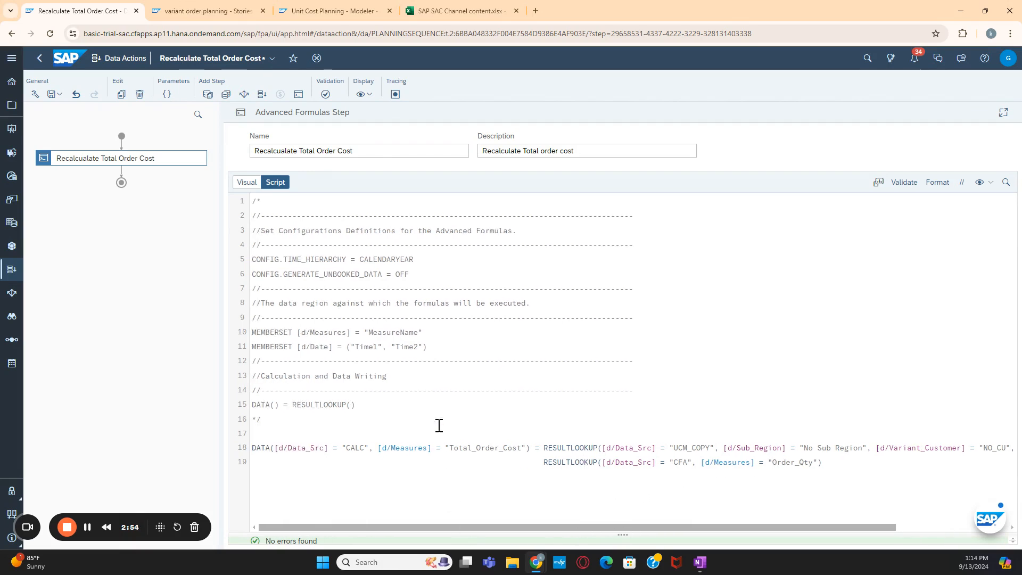
{"action": "left_click", "coordinate": [443, 404]}
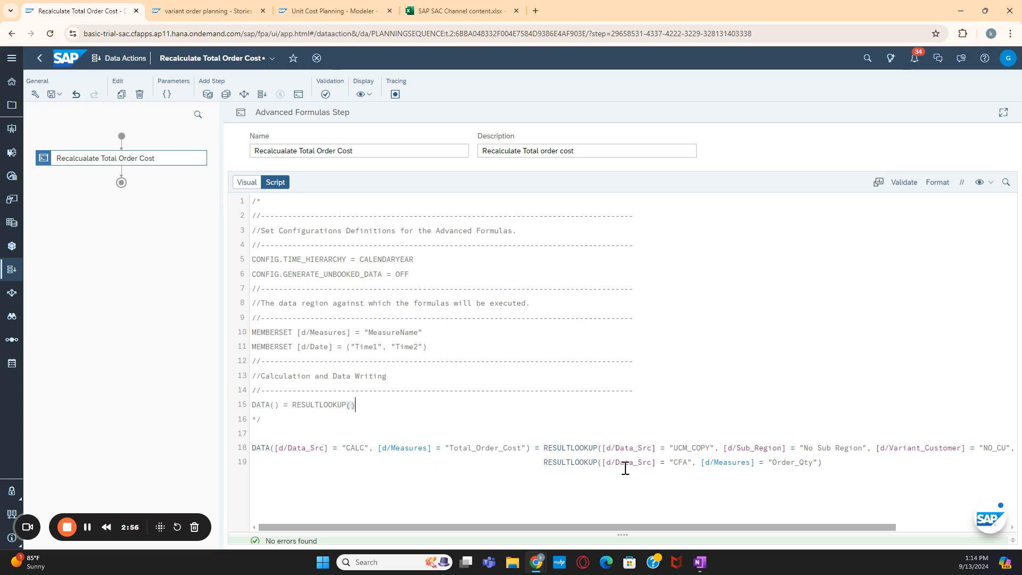
{"action": "mouse_move", "coordinate": [655, 449]}
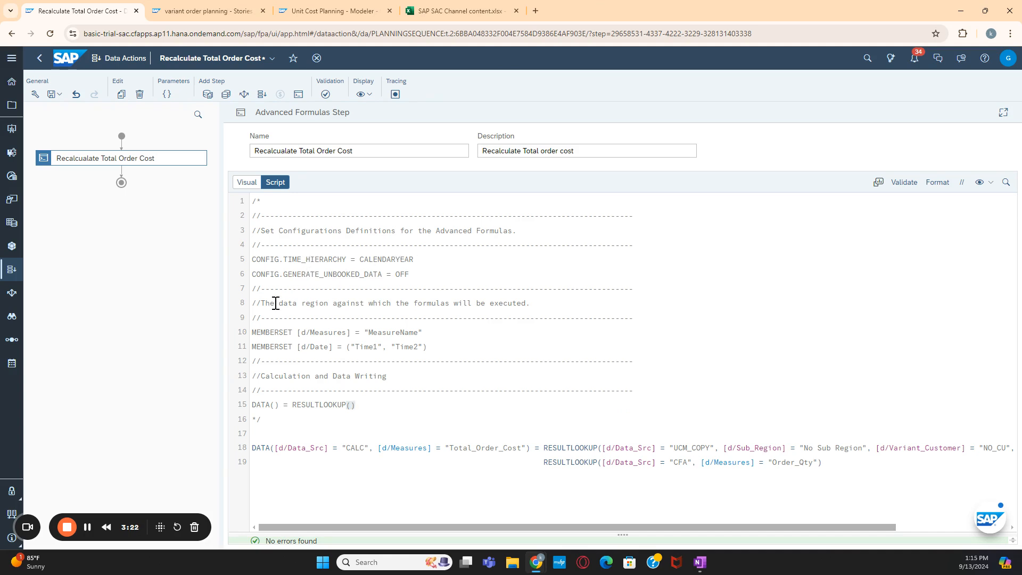
Compare the 202409 rows in the variant order planning story with the RESULTLOOKUP formula in the data action
{"action": "left_click", "coordinate": [201, 11]}
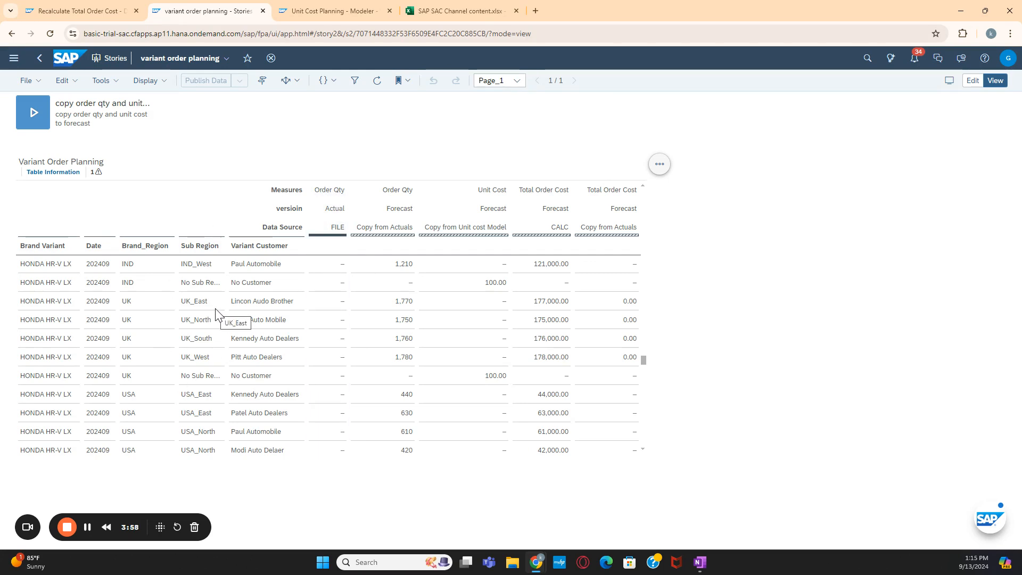
{"action": "left_click", "coordinate": [105, 10]}
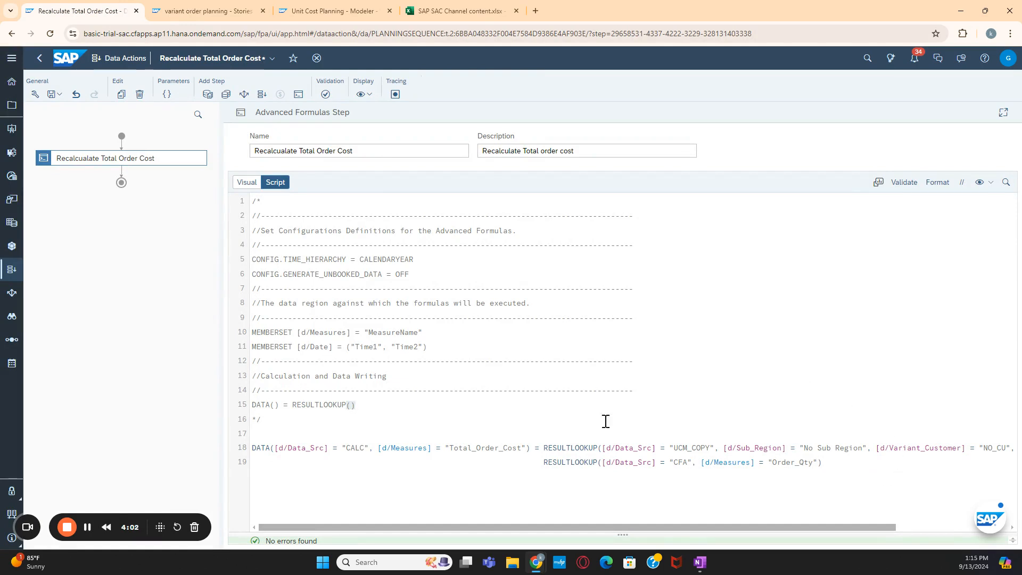
{"action": "mouse_move", "coordinate": [606, 468]}
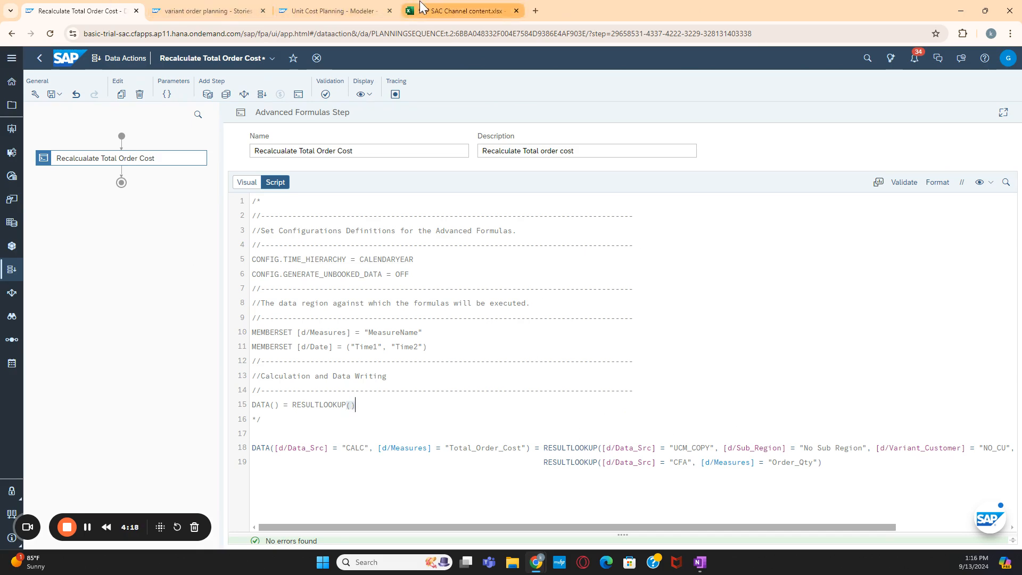
Look through the sheets of the SAP SAC Channel content workbook for the planning notes and calculation example
{"action": "left_click", "coordinate": [441, 10]}
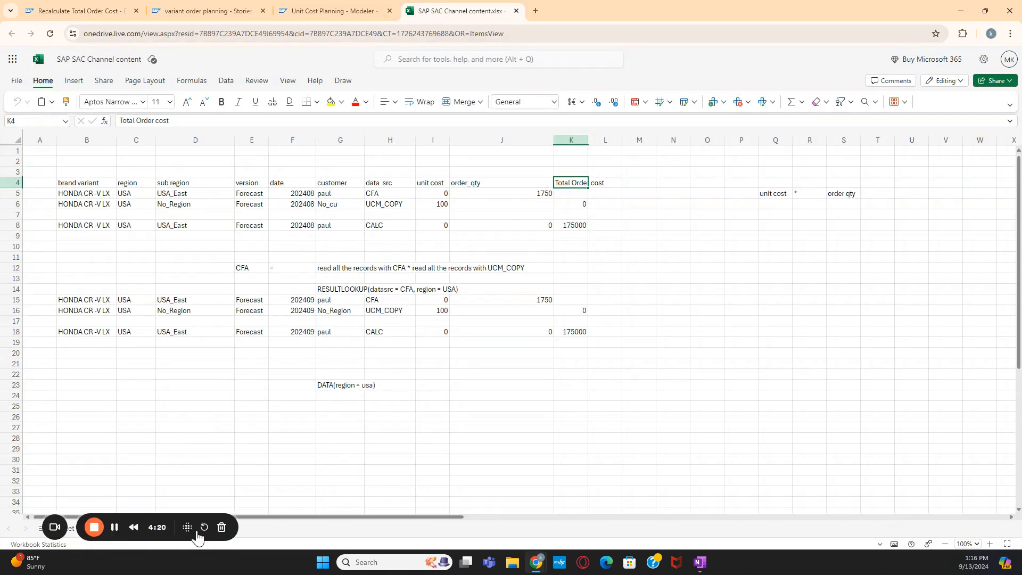
{"action": "left_click", "coordinate": [61, 532]}
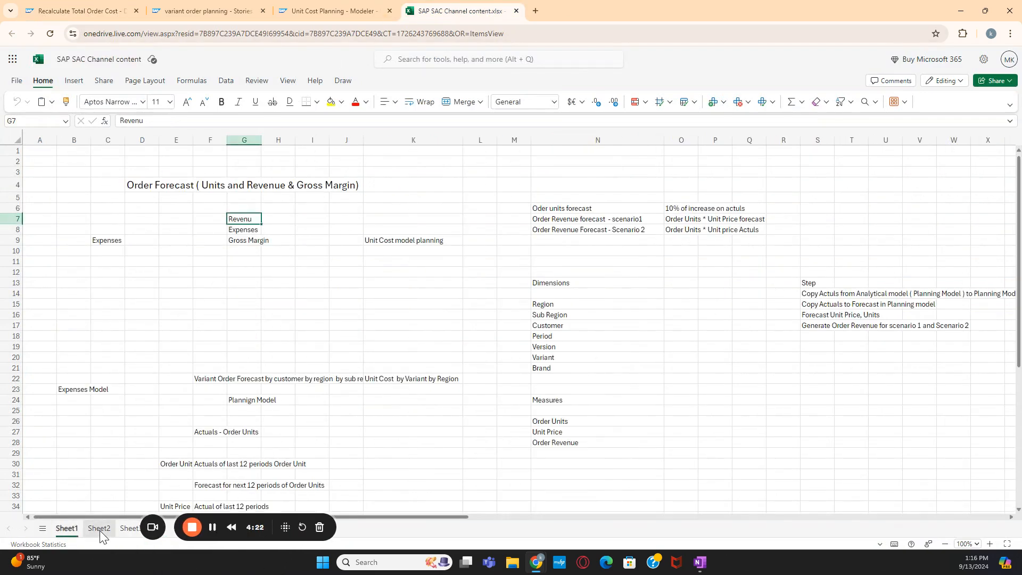
{"action": "left_click", "coordinate": [100, 530]}
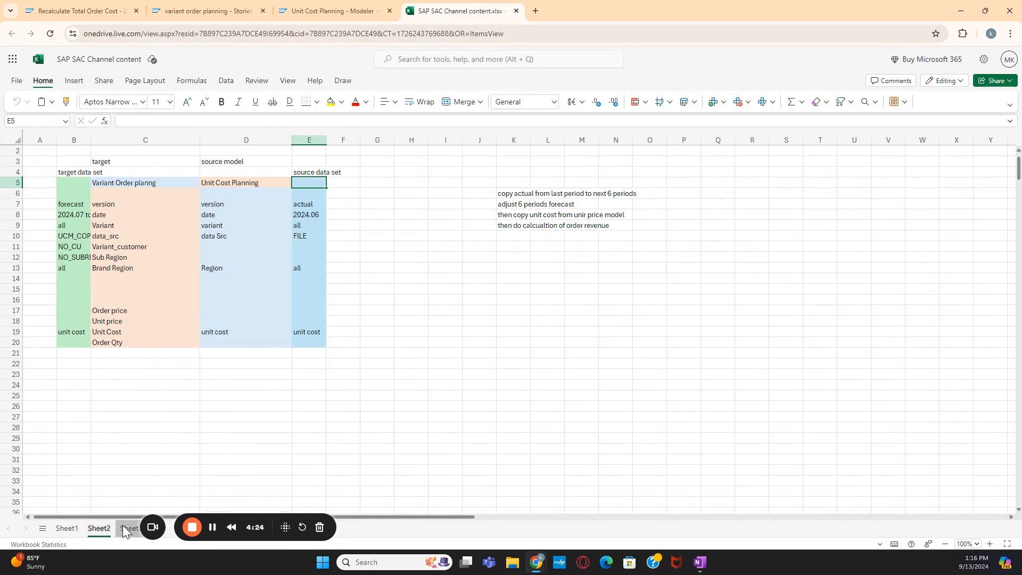
{"action": "left_click", "coordinate": [123, 527]}
Review the 202408 and 202409 actual and forecast rows in the variant order planning story table
{"action": "left_click", "coordinate": [128, 10]}
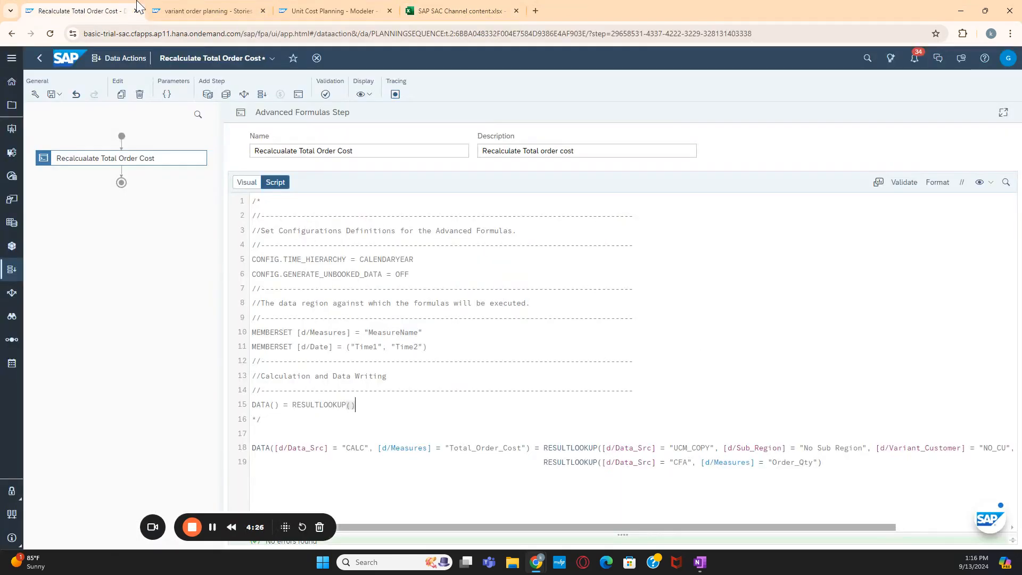
{"action": "left_click", "coordinate": [175, 11]}
{"action": "scroll", "coordinate": [301, 365], "scroll_direction": "up", "scroll_amount": 5}
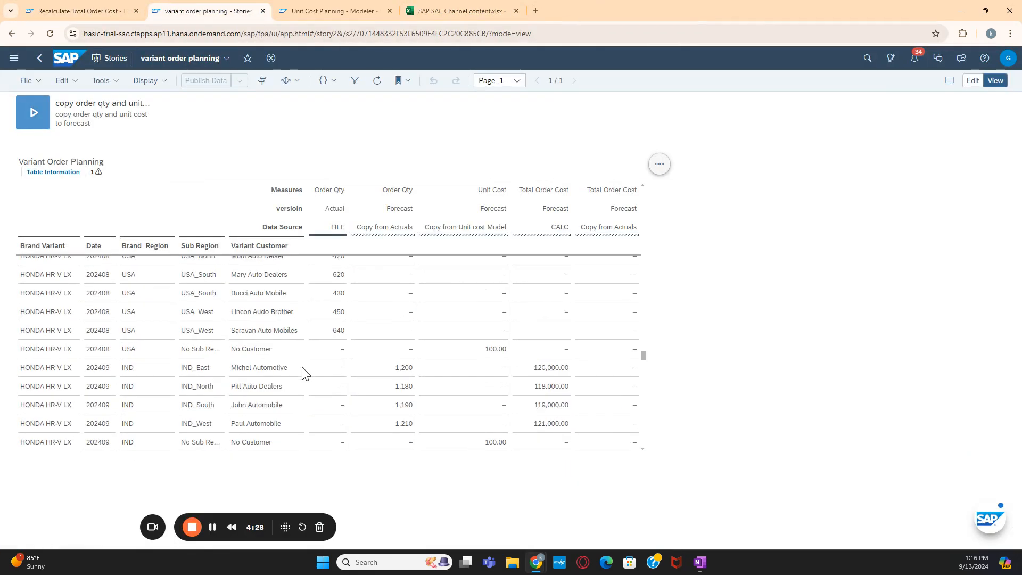
{"action": "scroll", "coordinate": [283, 365], "scroll_direction": "down", "scroll_amount": 3}
{"action": "scroll", "coordinate": [149, 310], "scroll_direction": "up", "scroll_amount": 3}
In the data action script, add two blank lines above the DATA formula and insert the MEMBERSET keyword on line 17
{"action": "left_click", "coordinate": [70, 11]}
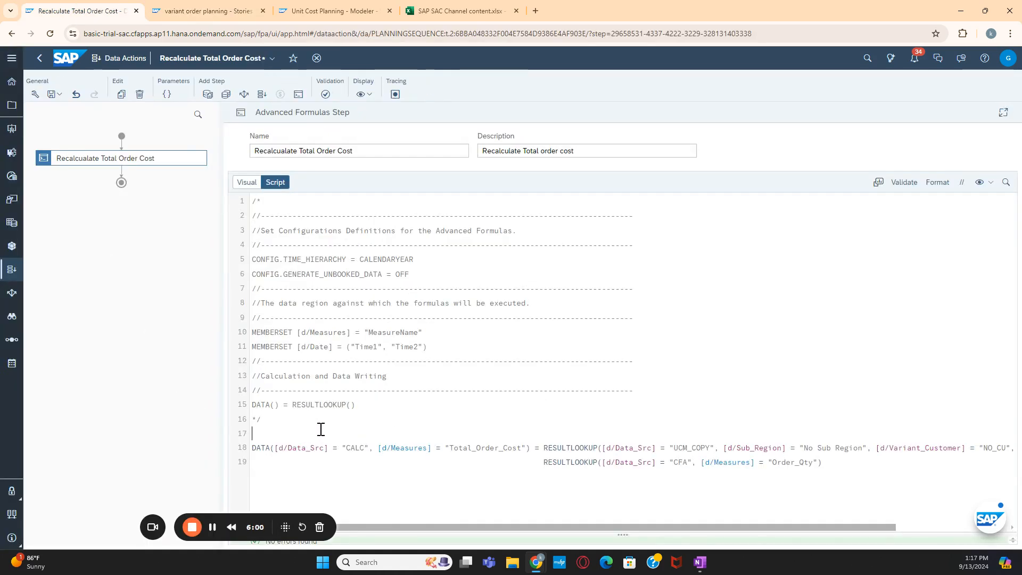
{"action": "key", "text": "Return"}
{"action": "key", "text": "Return"}
{"action": "left_click", "coordinate": [283, 434]}
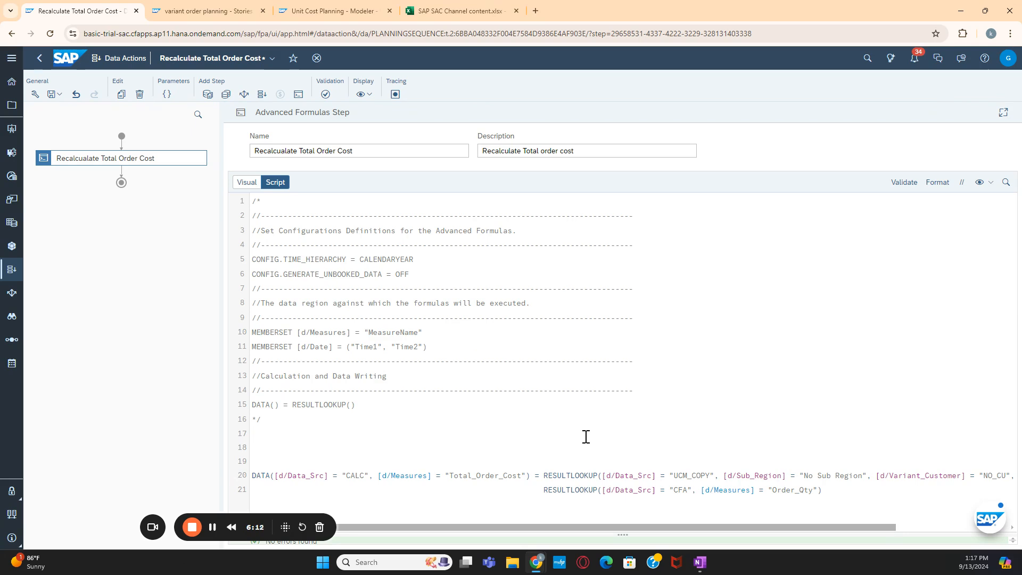
{"action": "left_click_drag", "start_coordinate": [263, 521], "coordinate": [162, 521]}
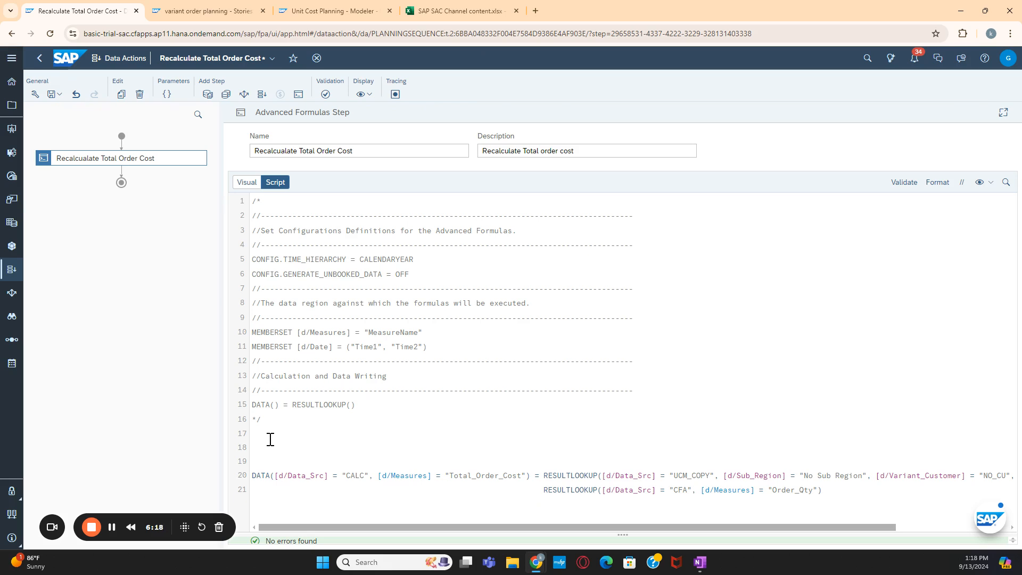
{"action": "type", "text": "mem"}
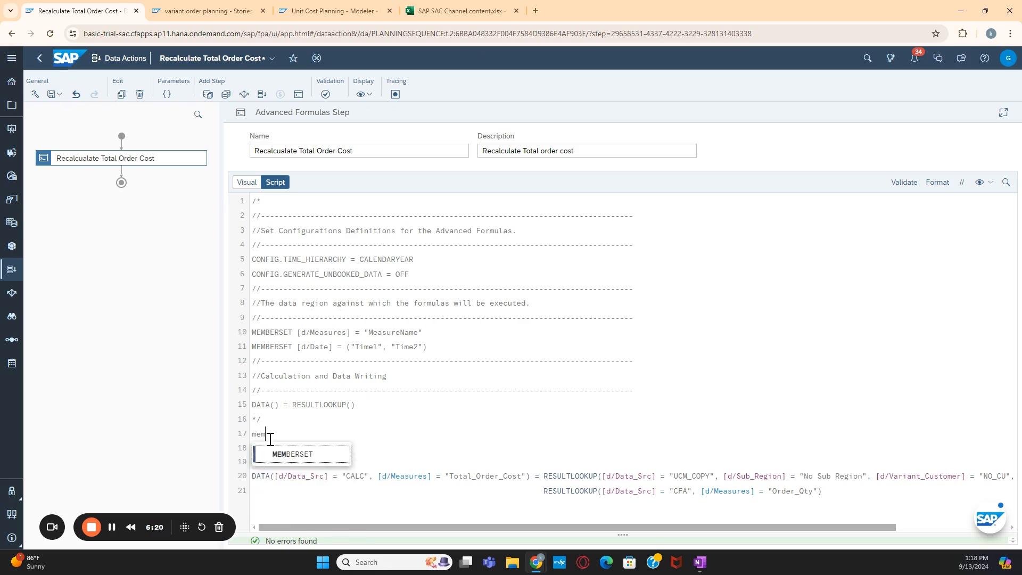
{"action": "mouse_move", "coordinate": [294, 461]}
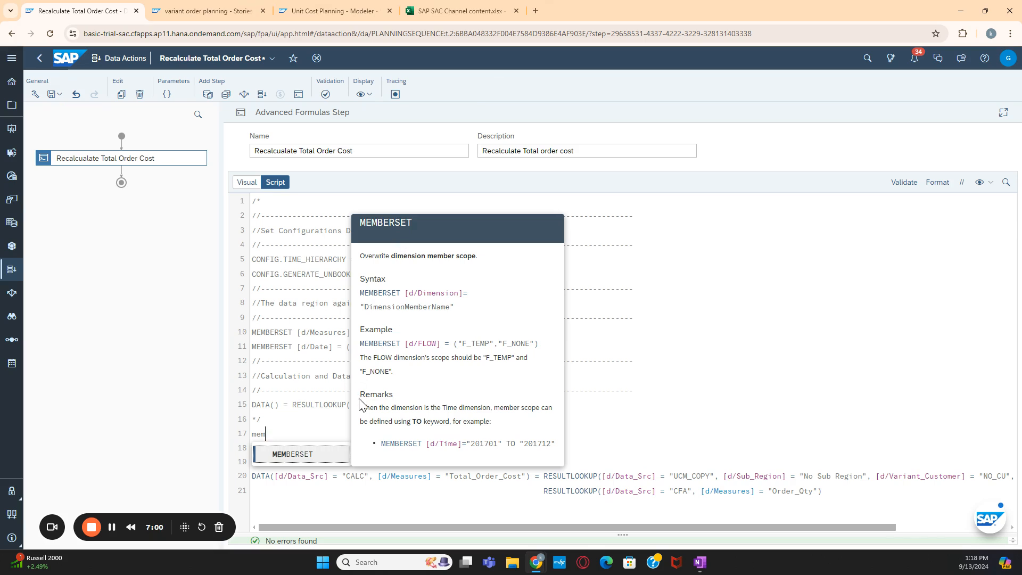
{"action": "left_click", "coordinate": [302, 454]}
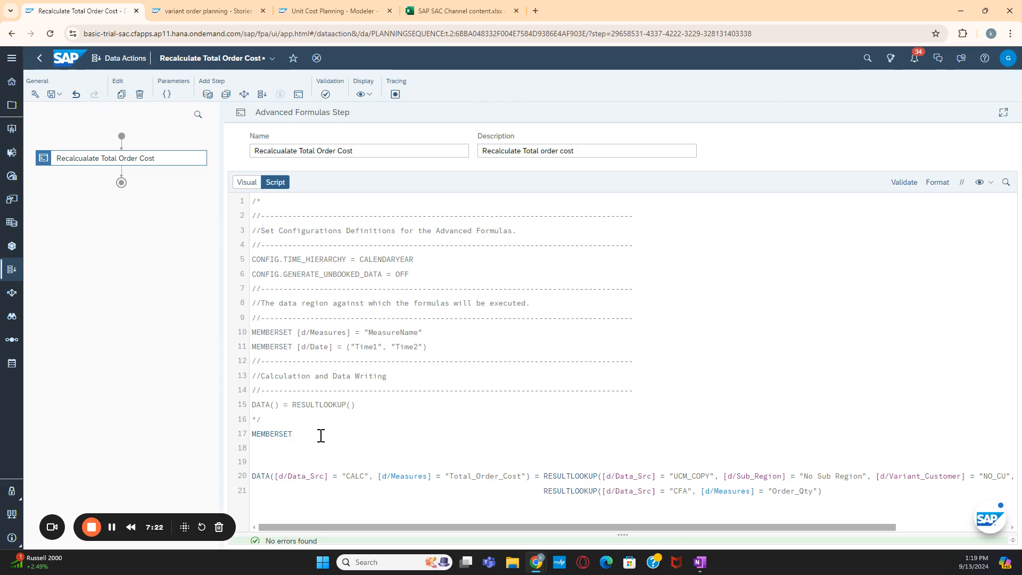
Complete the MEMBERSET statement on line 17 so it restricts [d/Brand_Region] to "USA"
{"action": "type", "text": "["}
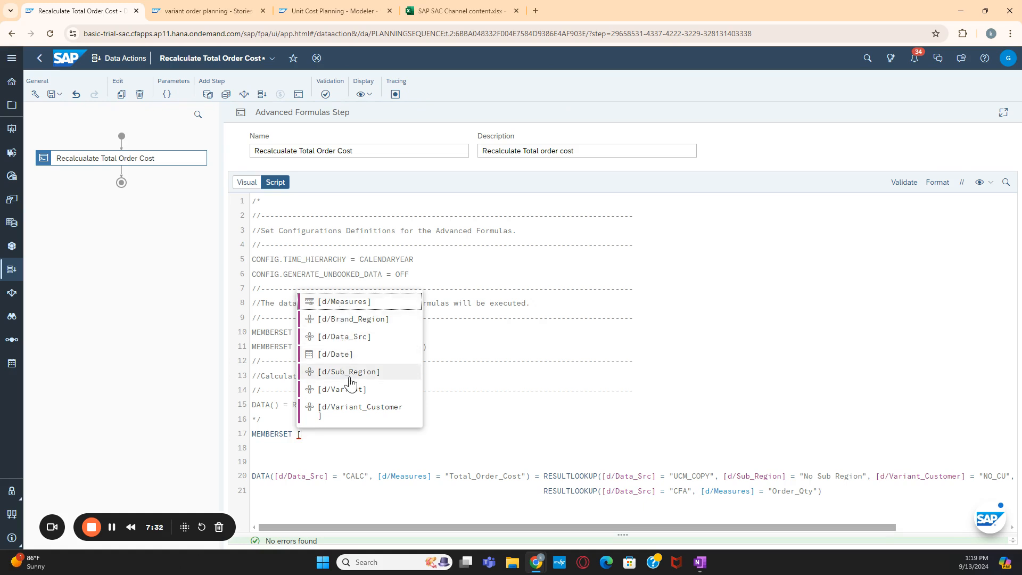
{"action": "key", "text": "Down"}
{"action": "key", "text": "Down"}
{"action": "key", "text": "Down"}
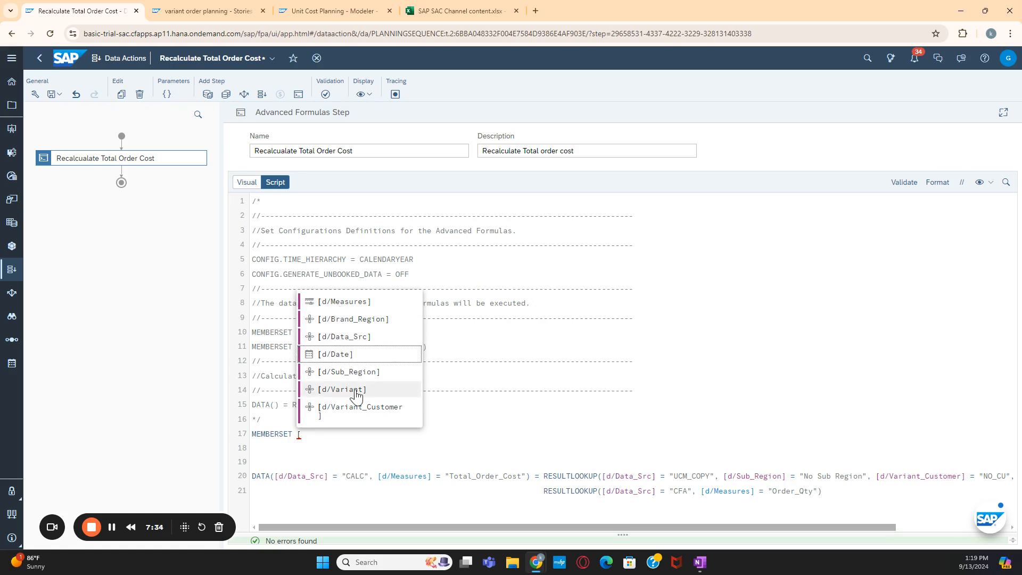
{"action": "left_click", "coordinate": [358, 320]}
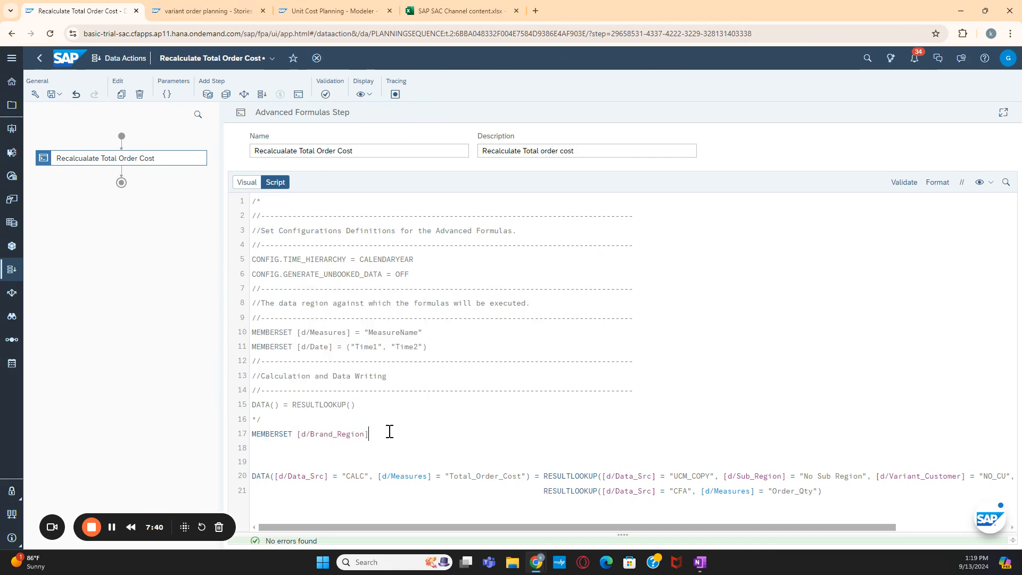
{"action": "type", "text": "="}
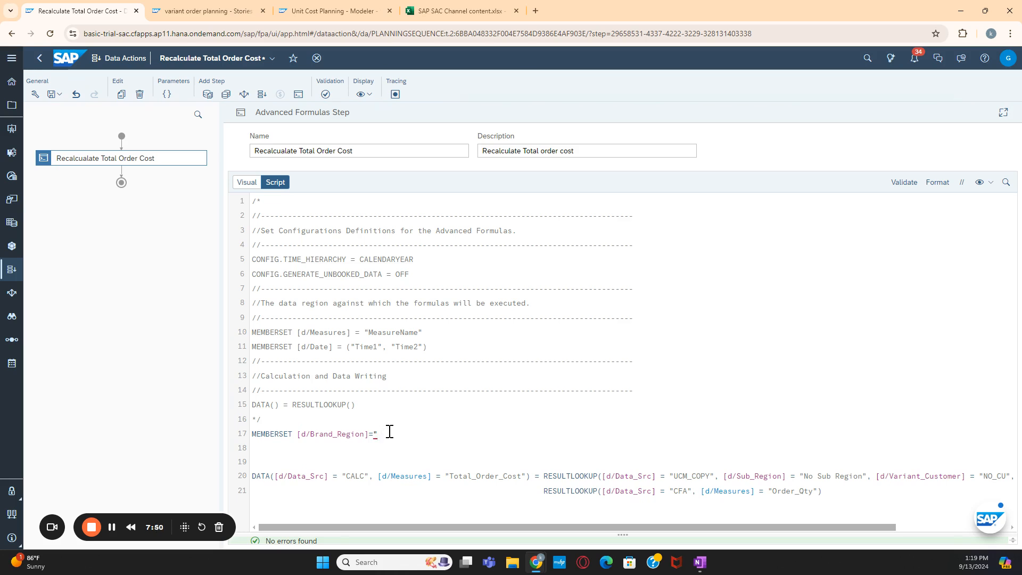
{"action": "type", "text": "\""}
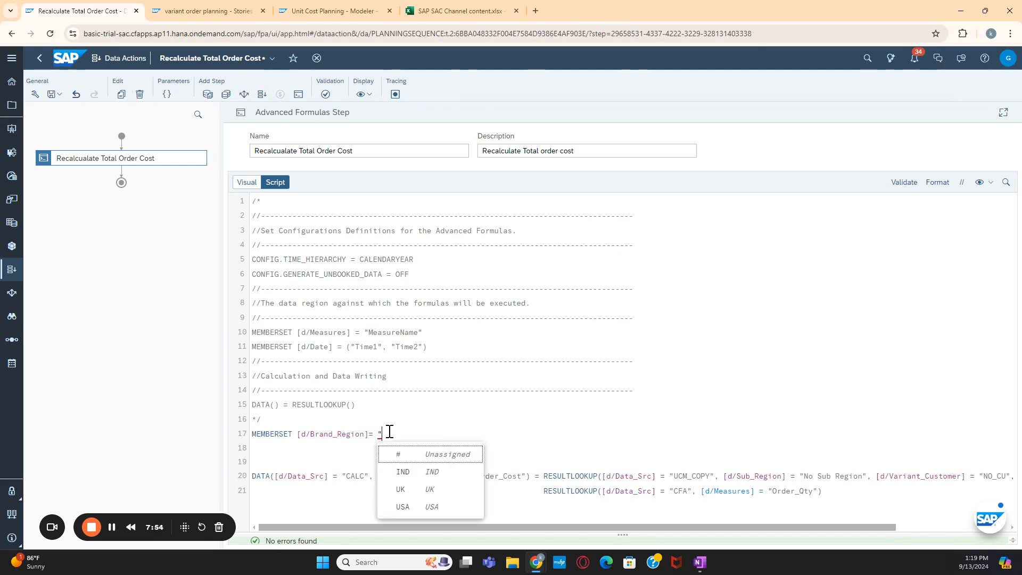
{"action": "left_click", "coordinate": [407, 507]}
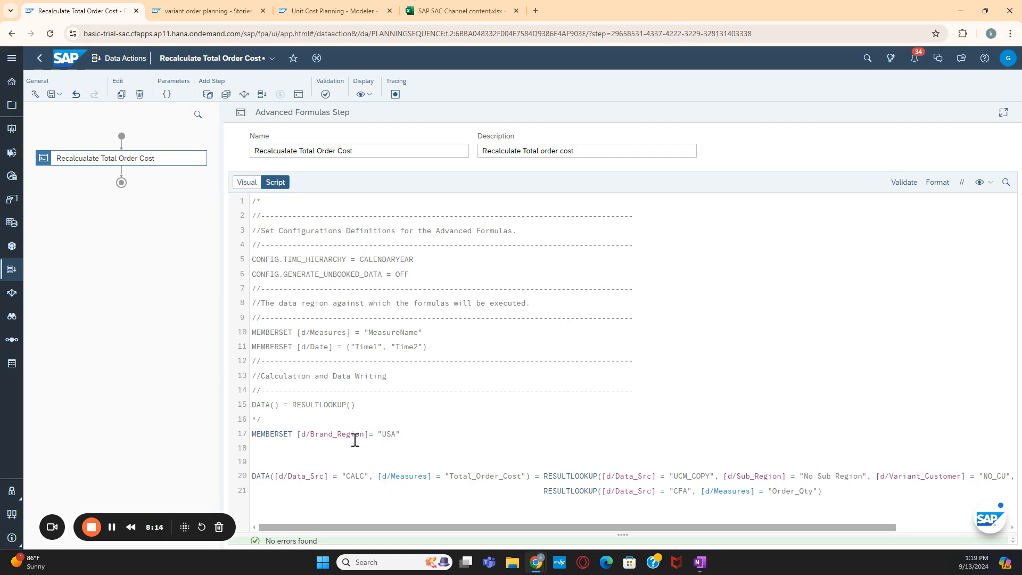
Validate the advanced formula script and save the Recalculate Total Order Cost data action
{"action": "left_click", "coordinate": [903, 183]}
{"action": "left_click", "coordinate": [53, 95]}
{"action": "left_click", "coordinate": [80, 113]}
Review the 202409 USA forecast rows in the variant order planning story and switch the story to edit mode
{"action": "left_click", "coordinate": [223, 7]}
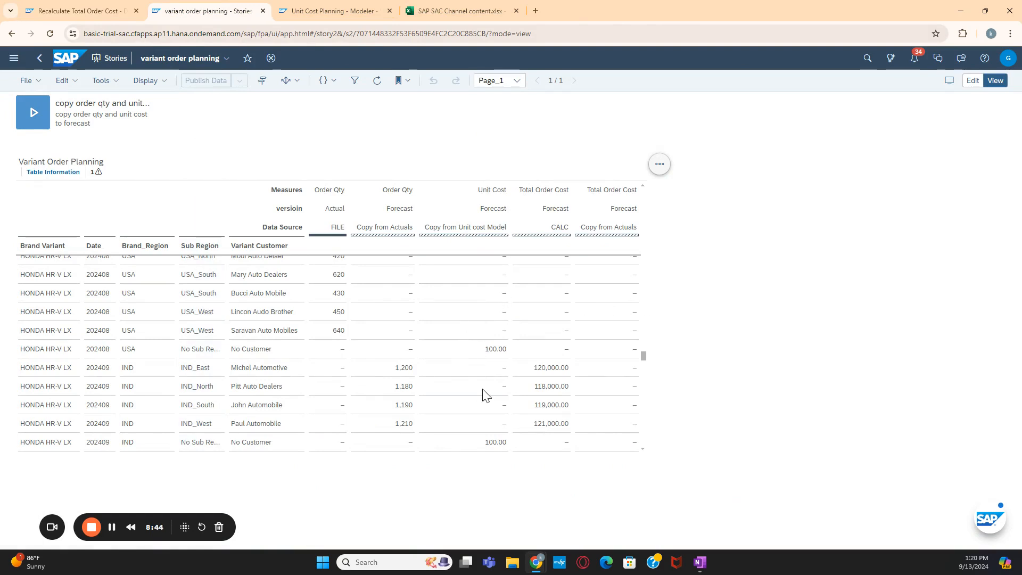
{"action": "scroll", "coordinate": [426, 343], "scroll_direction": "up", "scroll_amount": 2}
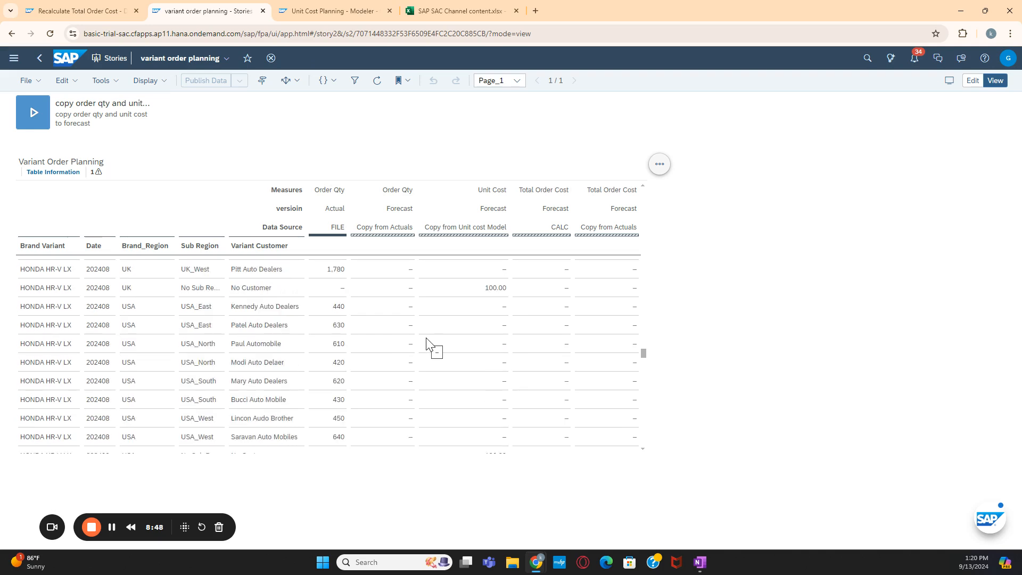
{"action": "scroll", "coordinate": [426, 344], "scroll_direction": "down", "scroll_amount": 5}
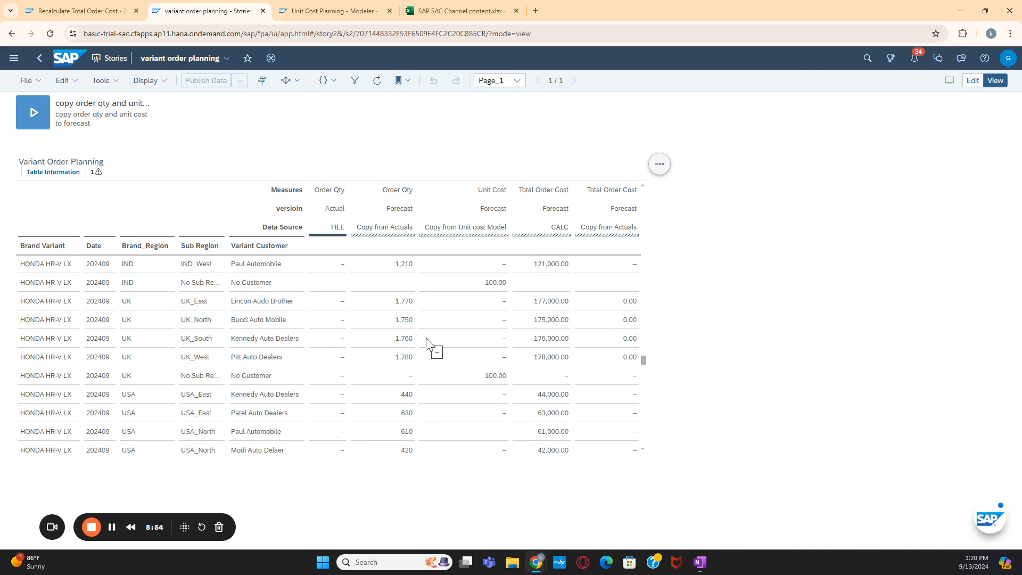
{"action": "scroll", "coordinate": [425, 344], "scroll_direction": "down", "scroll_amount": 1}
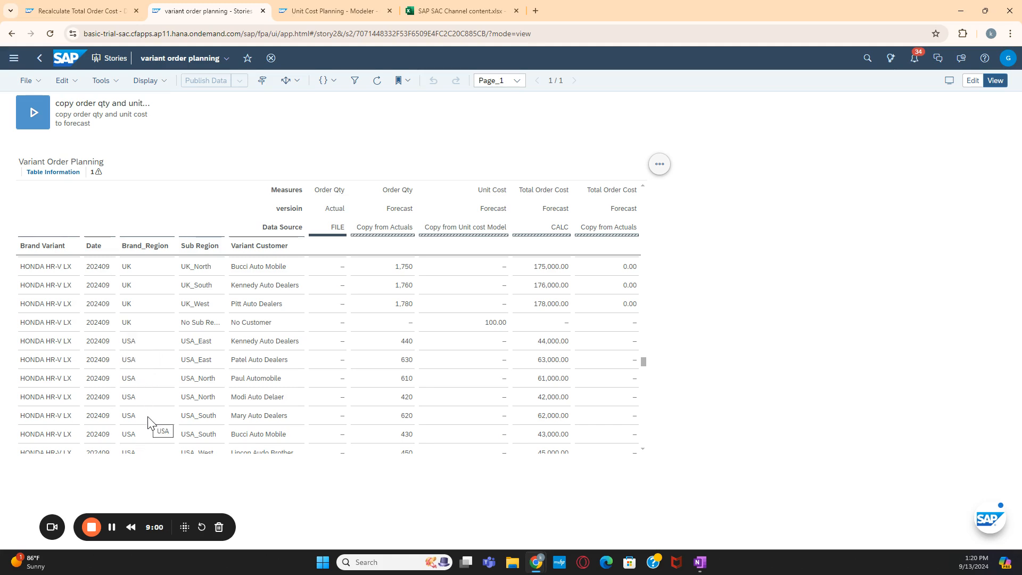
{"action": "left_click", "coordinate": [404, 345]}
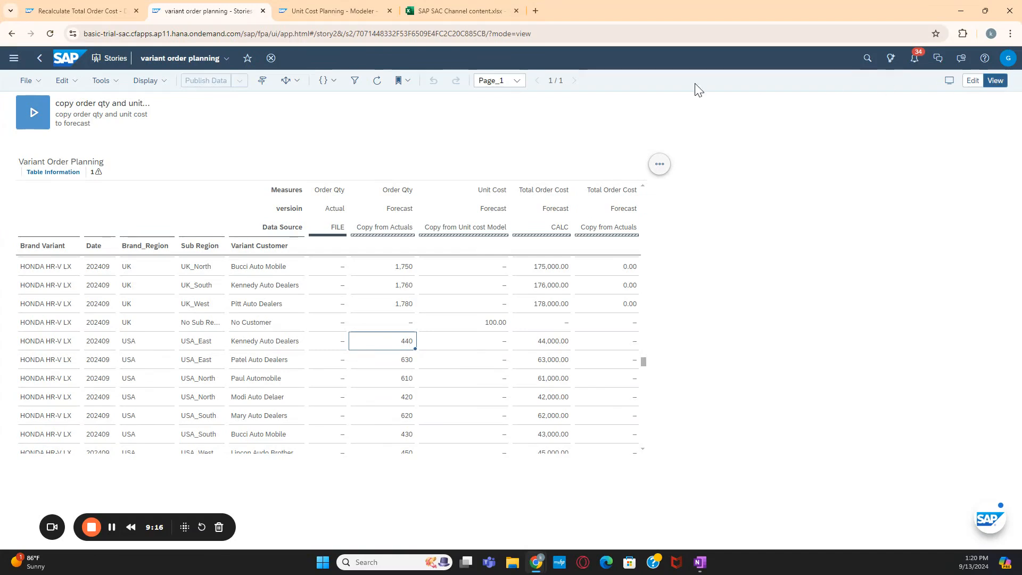
{"action": "left_click", "coordinate": [971, 83]}
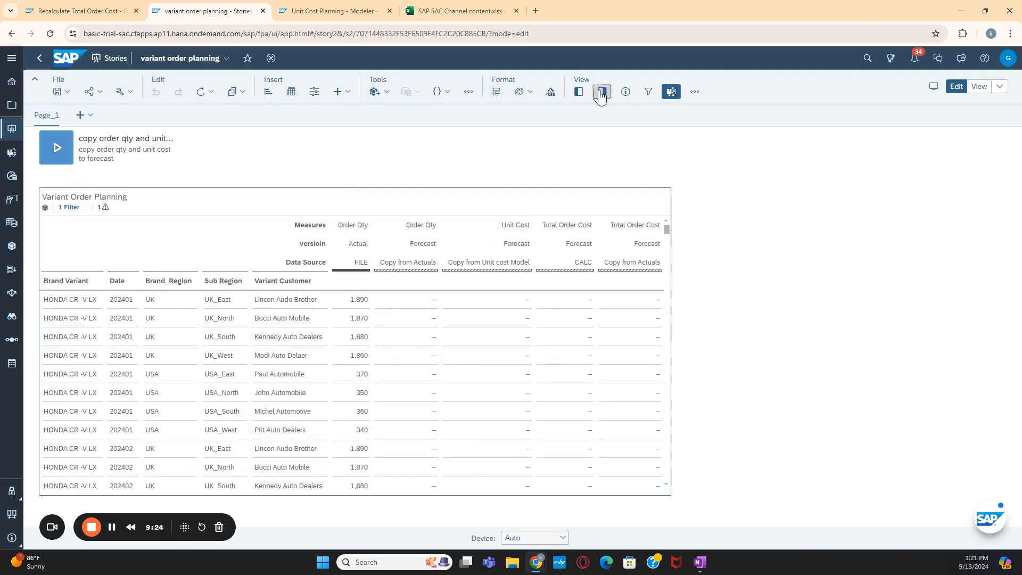
{"action": "left_click", "coordinate": [601, 92]}
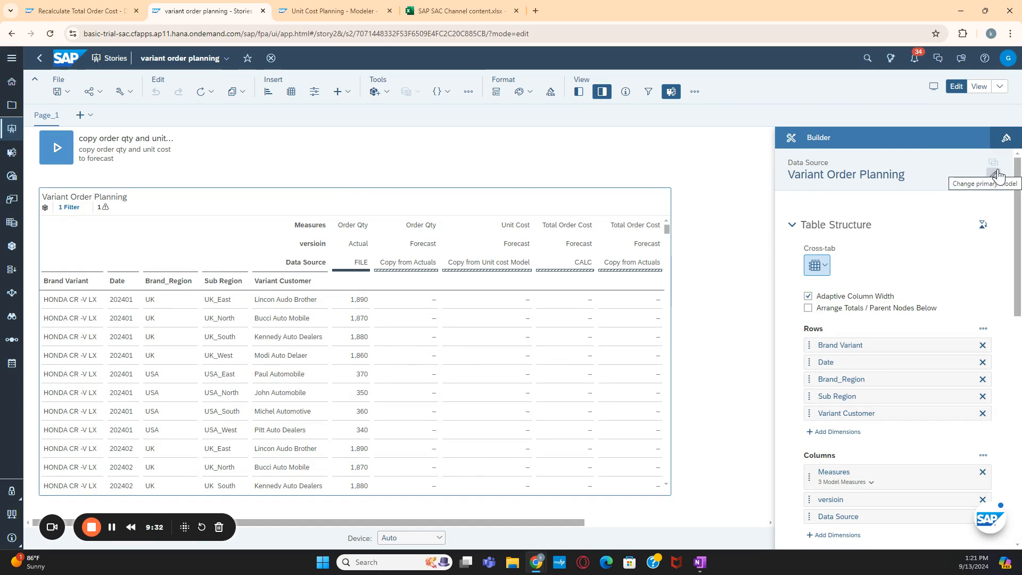
{"action": "left_click", "coordinate": [975, 89]}
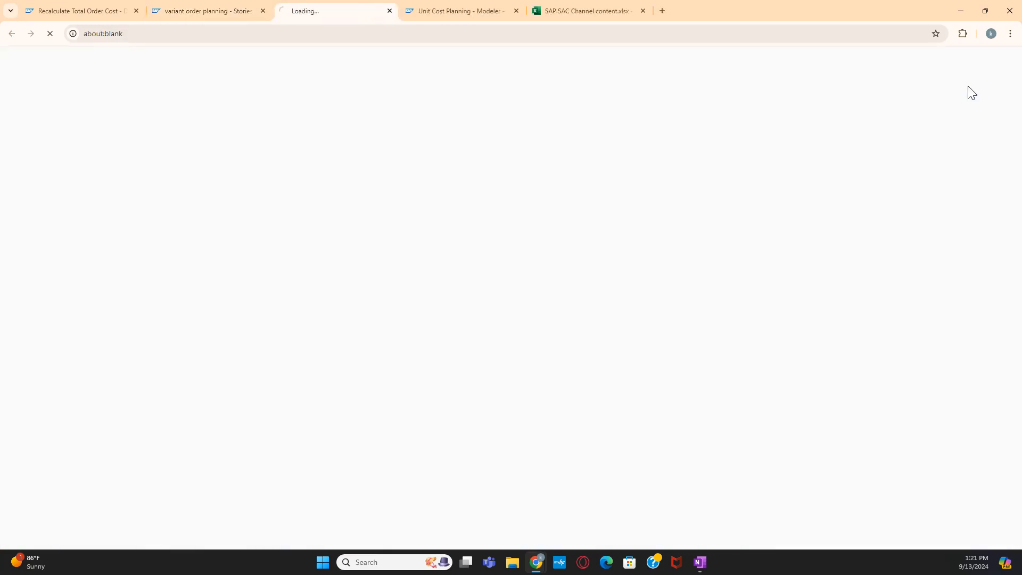
{"action": "left_click", "coordinate": [389, 11]}
{"action": "left_click", "coordinate": [603, 92]}
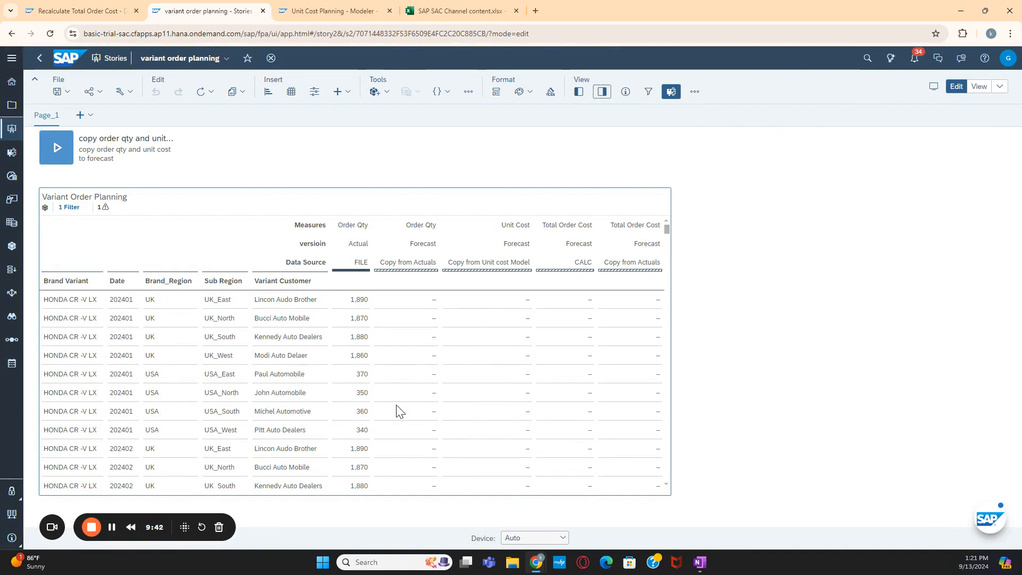
Set the 202409 forecast Order Qty of HONDA CR -V LX to 600 for Kennedy Auto Dealers and 750 for Patel Auto Dealers in USA_East
{"action": "scroll", "coordinate": [472, 345], "scroll_direction": "down", "scroll_amount": 10}
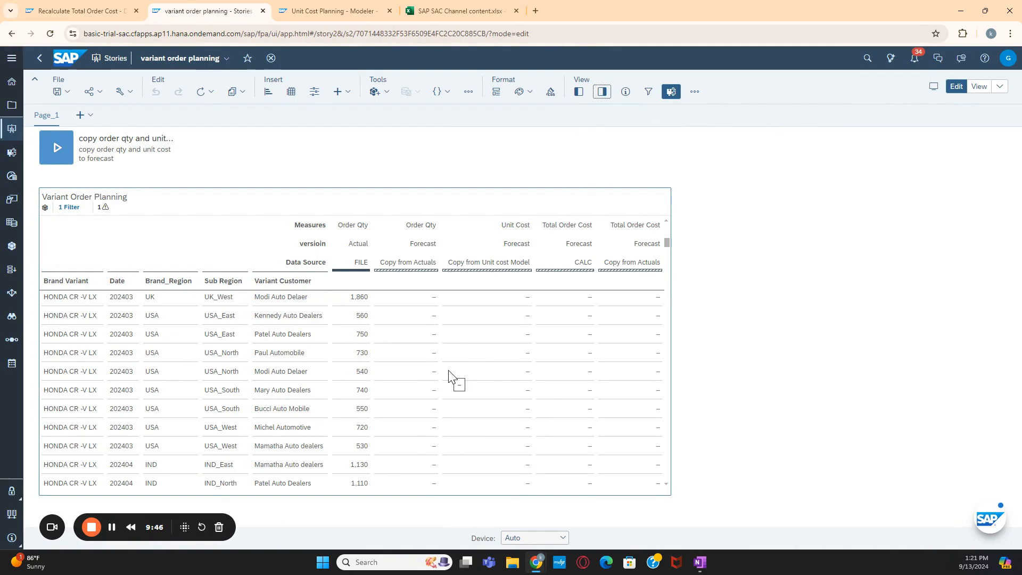
{"action": "scroll", "coordinate": [304, 392], "scroll_direction": "down", "scroll_amount": 5}
{"action": "scroll", "coordinate": [302, 392], "scroll_direction": "down", "scroll_amount": 15}
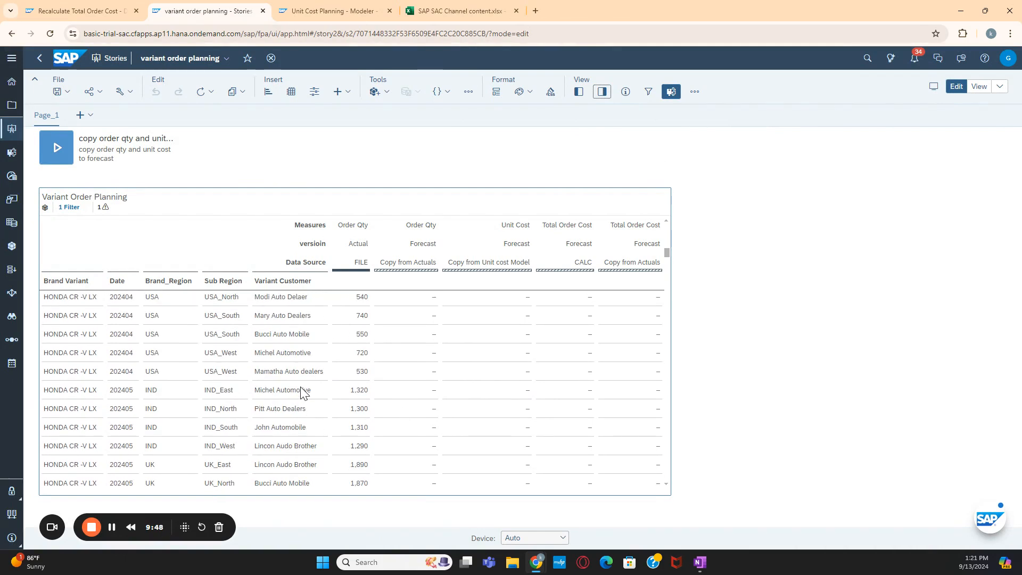
{"action": "scroll", "coordinate": [307, 393], "scroll_direction": "down", "scroll_amount": 15}
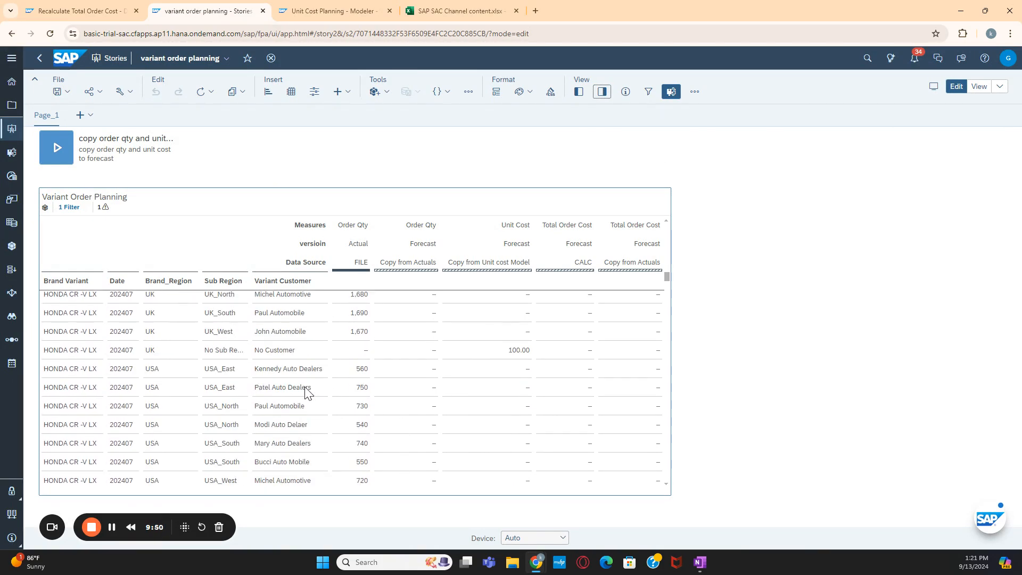
{"action": "scroll", "coordinate": [311, 393], "scroll_direction": "down", "scroll_amount": 3}
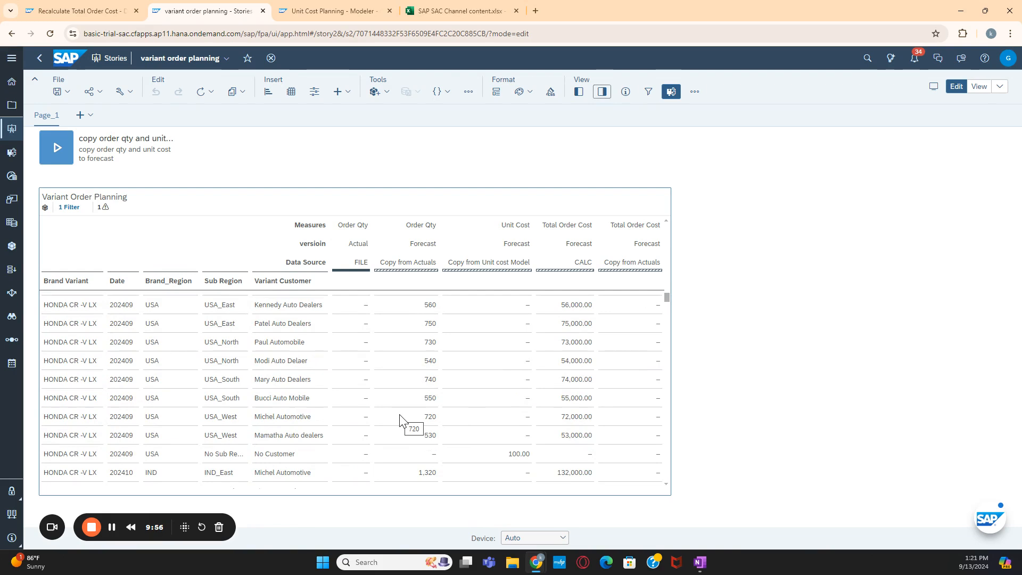
{"action": "scroll", "coordinate": [400, 420], "scroll_direction": "up", "scroll_amount": 2}
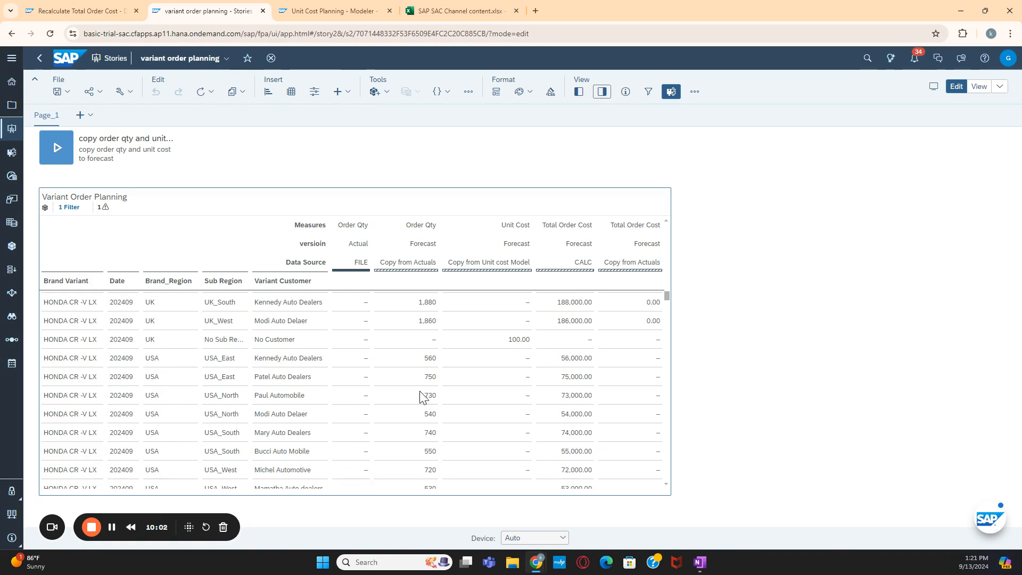
{"action": "left_click", "coordinate": [433, 363]}
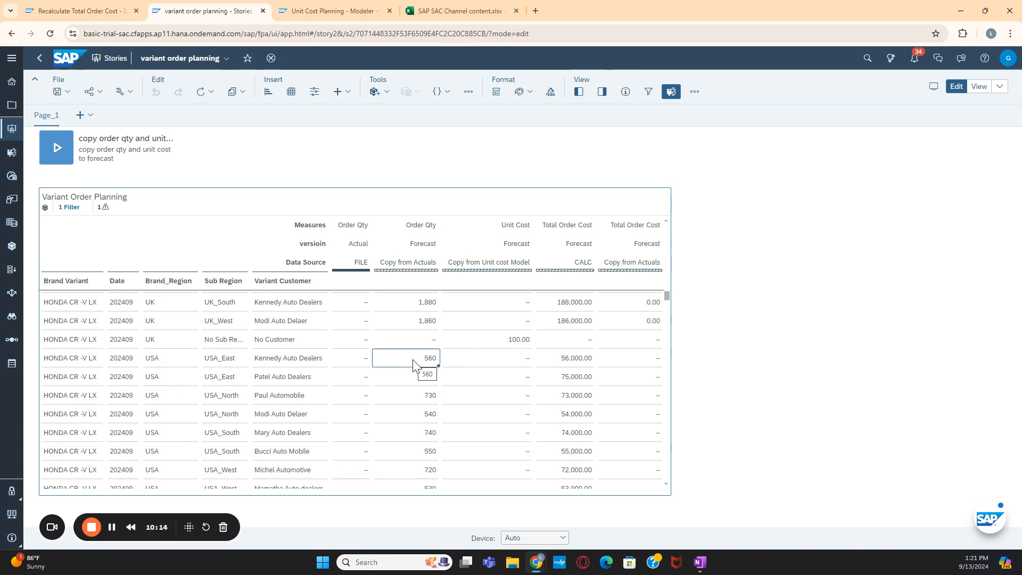
{"action": "type", "text": "600"}
{"action": "key", "text": "Return"}
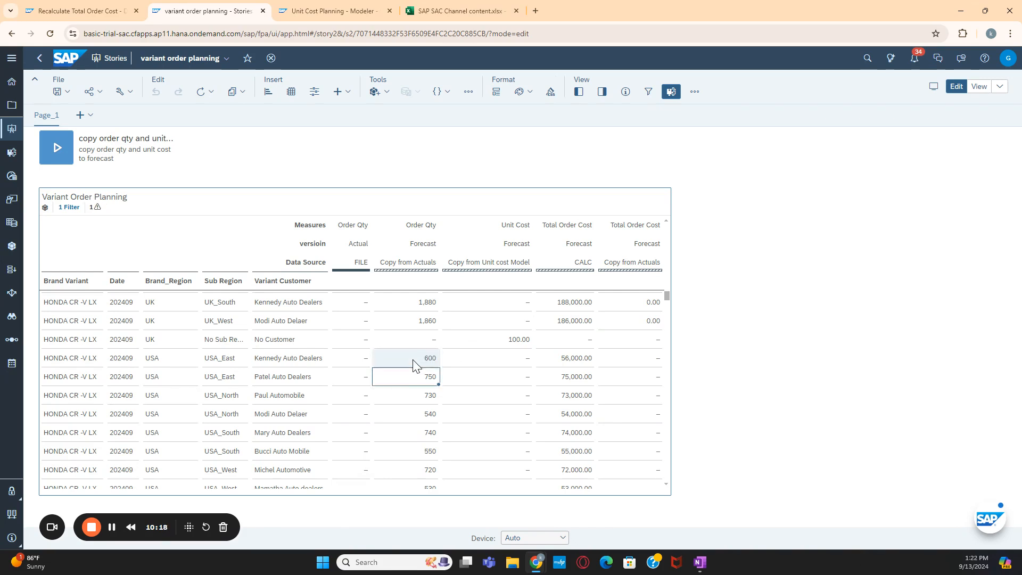
{"action": "type", "text": "6"}
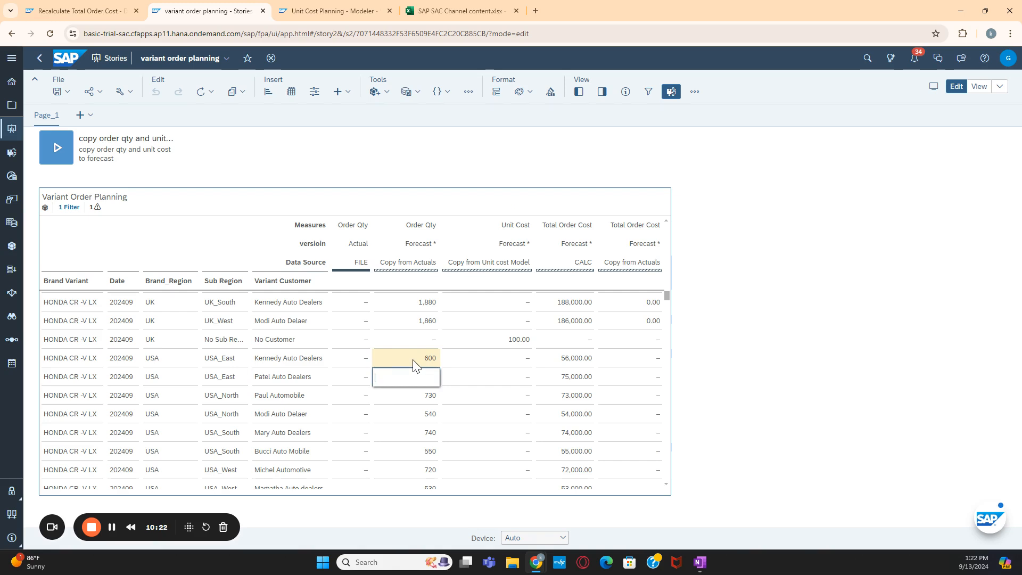
{"action": "type", "text": "750"}
{"action": "key", "text": "Return"}
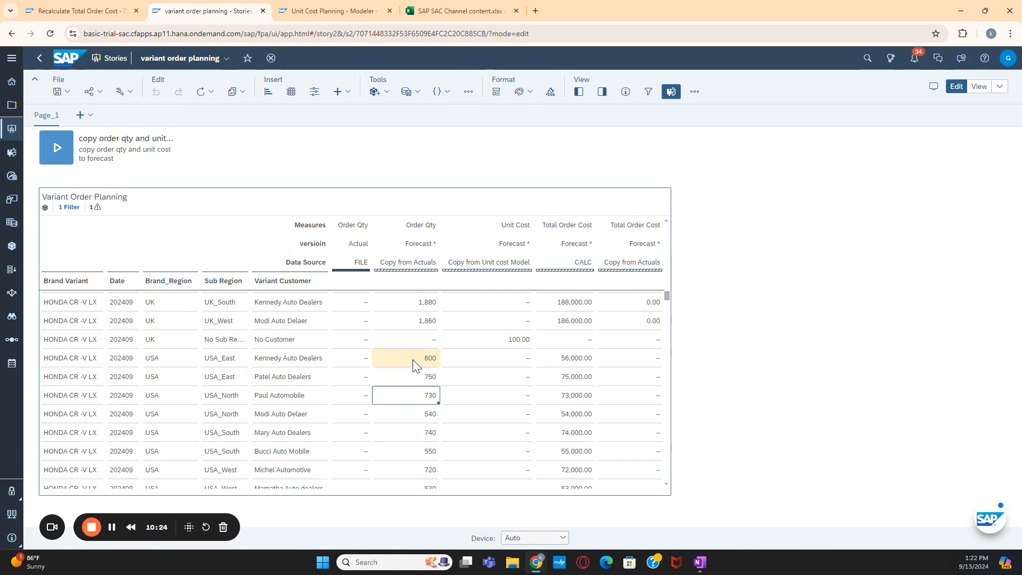
Set the 202409 forecast Order Qty in the USA_North rows to 800 for Paul Automobile and 850 for Modi Auto Delaer
{"action": "type", "text": "7"}
{"action": "type", "text": "00"}
{"action": "key", "text": "Return"}
{"action": "type", "text": "8"}
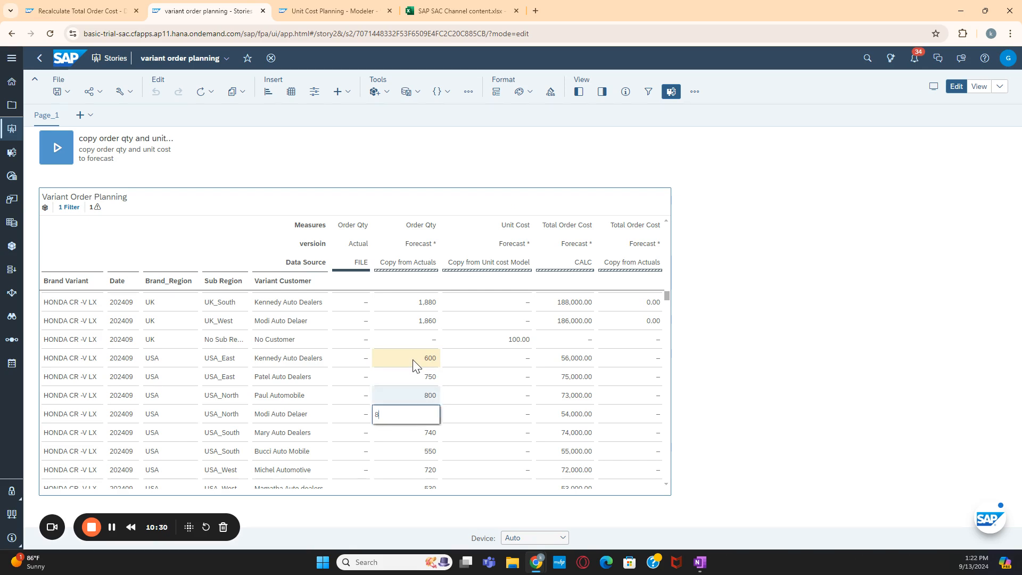
{"action": "type", "text": "50"}
{"action": "key", "text": "Return"}
Set the 202409 forecast Order Qty in the USA_South rows to 900 for Mary Auto Dealers and 960 for Bucci Auto Mobile
{"action": "type", "text": "900"}
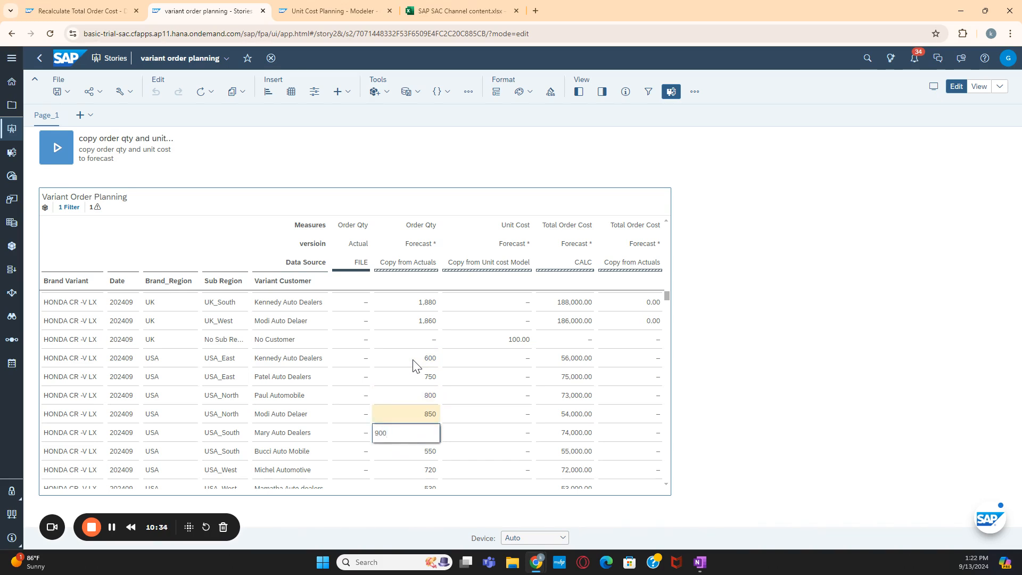
{"action": "key", "text": "Return"}
{"action": "type", "text": "960"}
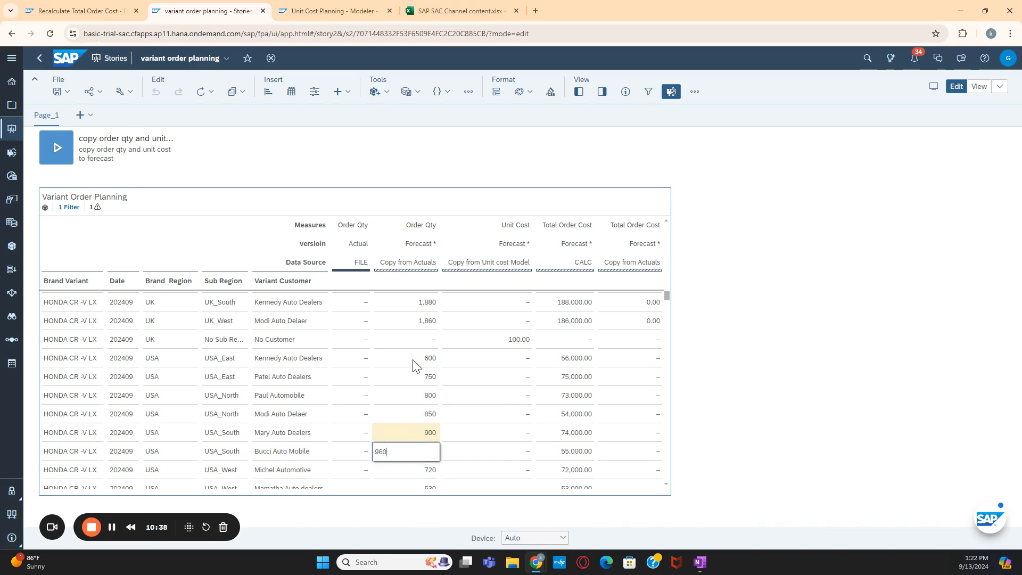
{"action": "key", "text": "Return"}
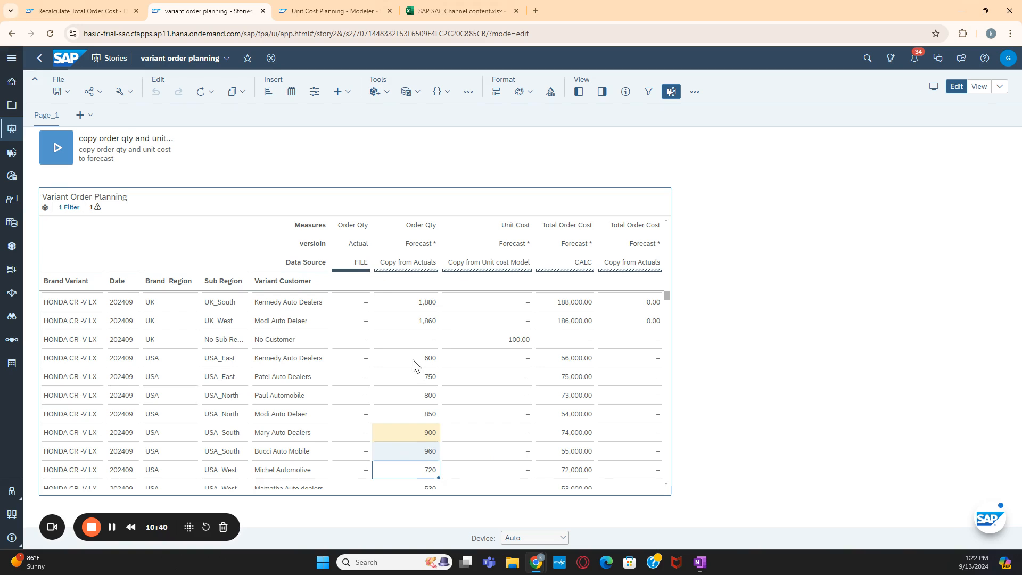
Set the 202409 forecast Order Qty in the USA_West rows to 1000 for Michel Automotive and 600 for Mamatha Auto dealers
{"action": "type", "text": "1000"}
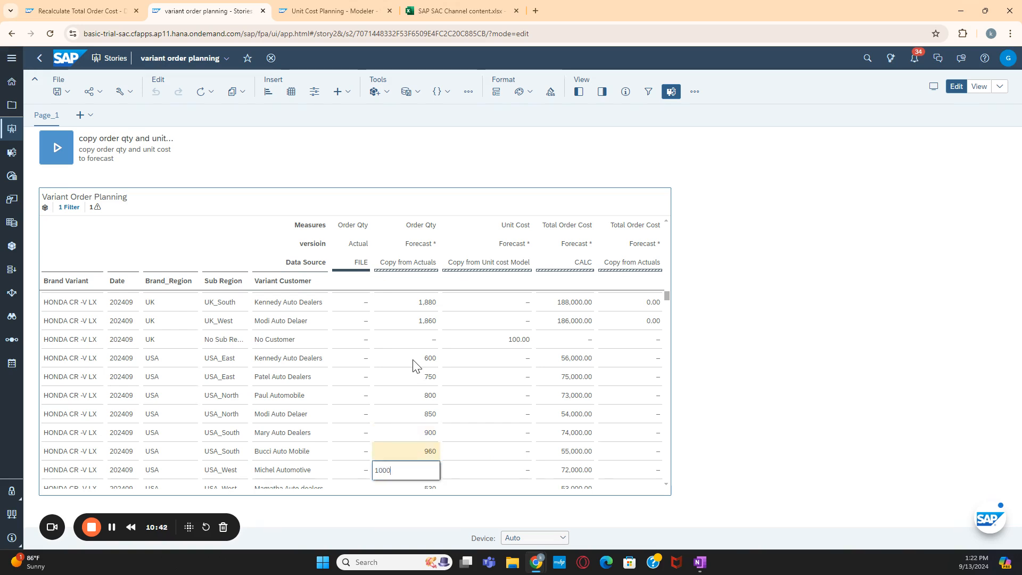
{"action": "key", "text": "Return"}
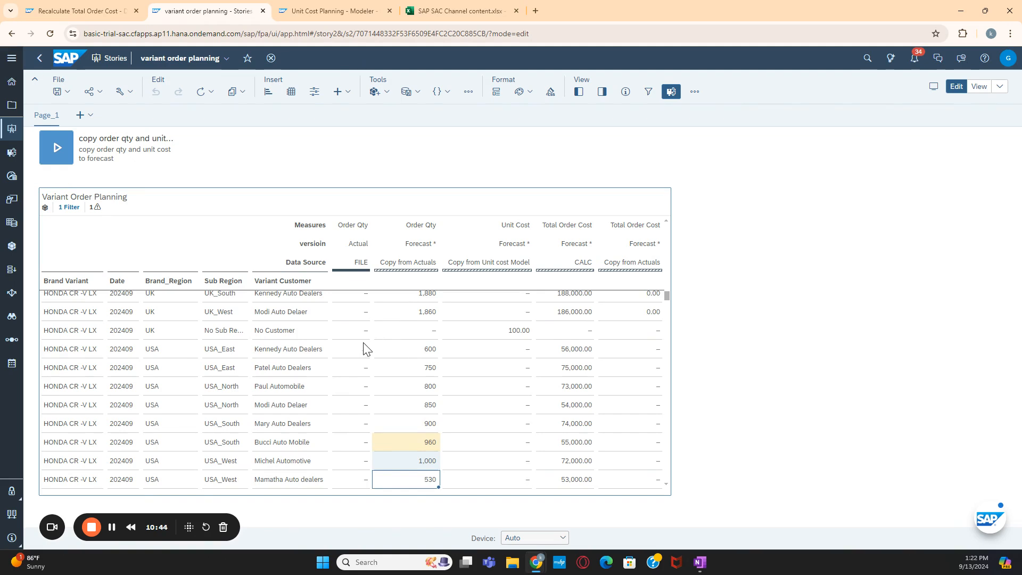
{"action": "scroll", "coordinate": [365, 347], "scroll_direction": "down", "scroll_amount": 1}
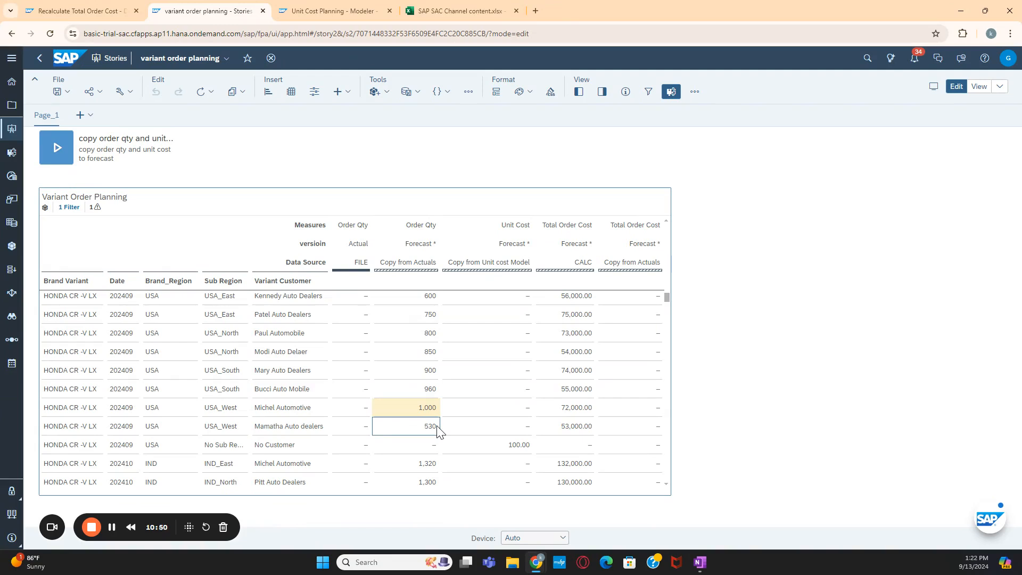
{"action": "type", "text": "600"}
{"action": "key", "text": "Return"}
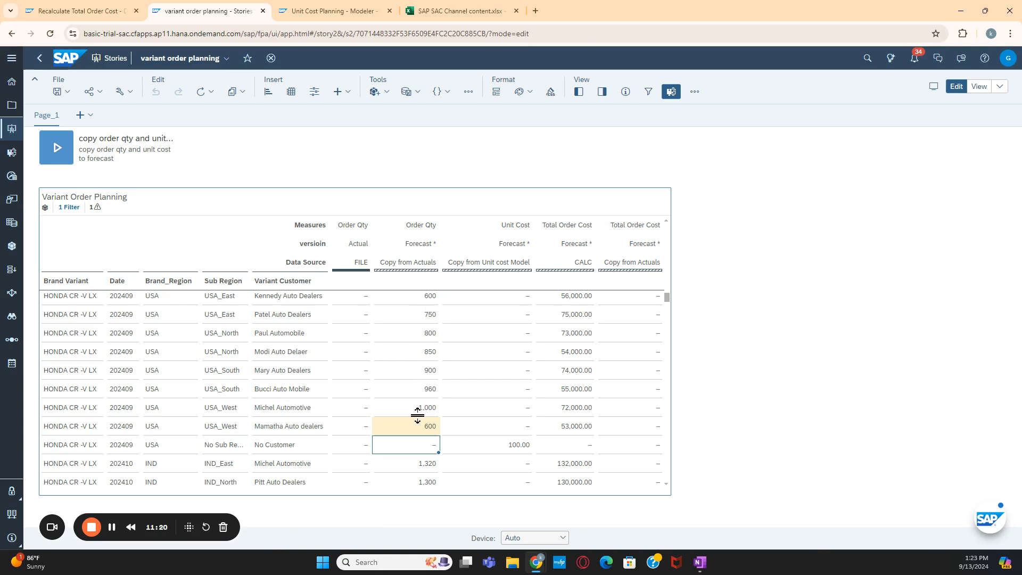
Set the 202409 forecast Order Qty in the UK_West row for Modi Auto Delaer to 2000
{"action": "scroll", "coordinate": [418, 394], "scroll_direction": "up", "scroll_amount": 2}
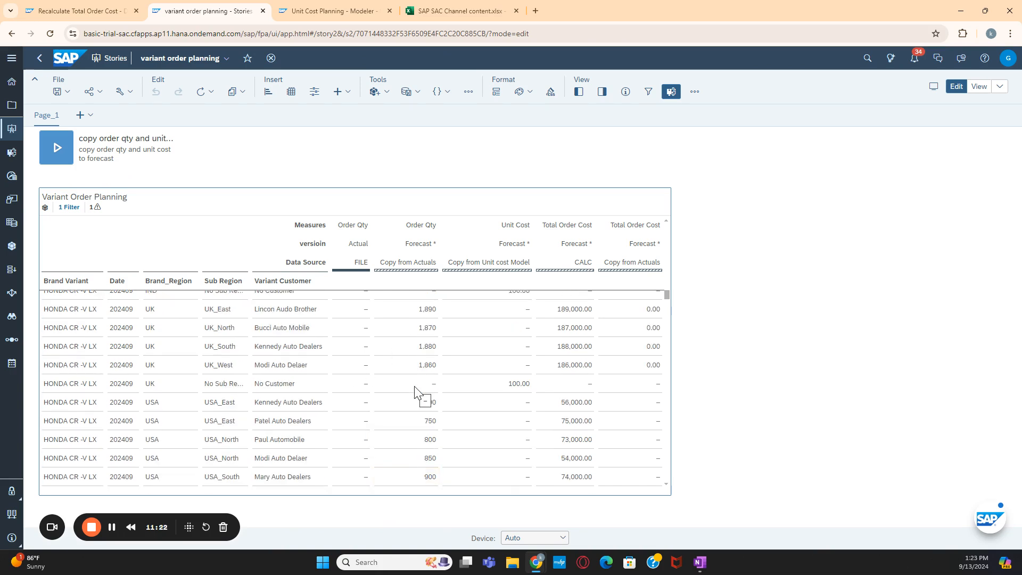
{"action": "left_click", "coordinate": [424, 368]}
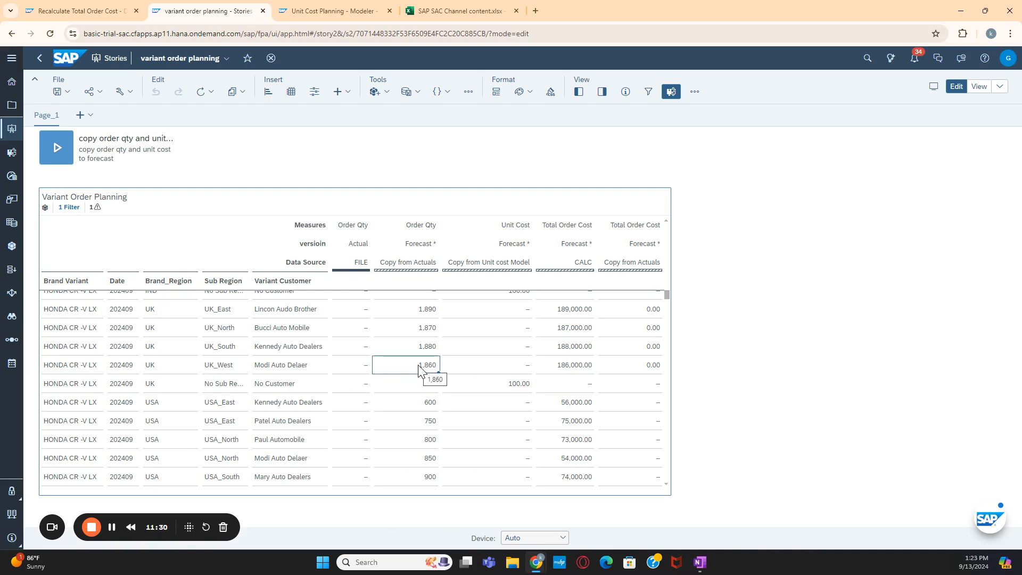
{"action": "type", "text": "2000"}
{"action": "key", "text": "Return"}
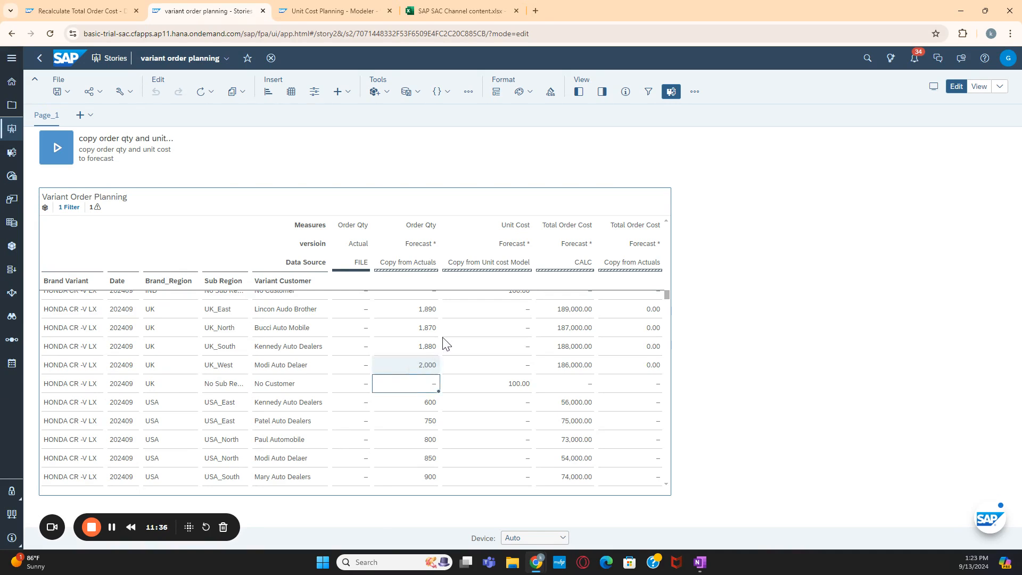
Publish all data changes made in the Variant Order Planning table
{"action": "scroll", "coordinate": [447, 345], "scroll_direction": "down", "scroll_amount": 2}
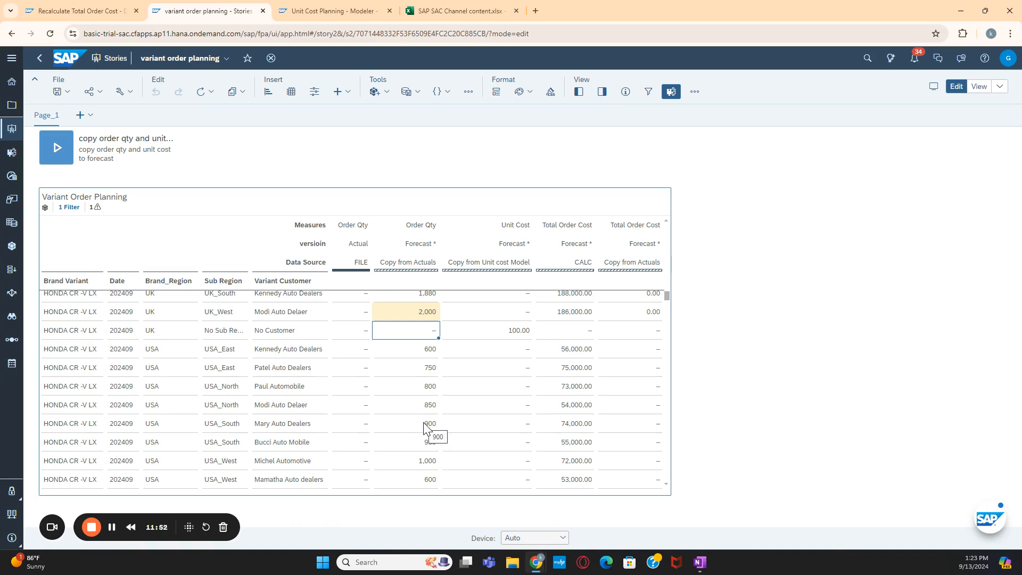
{"action": "left_click", "coordinate": [419, 92]}
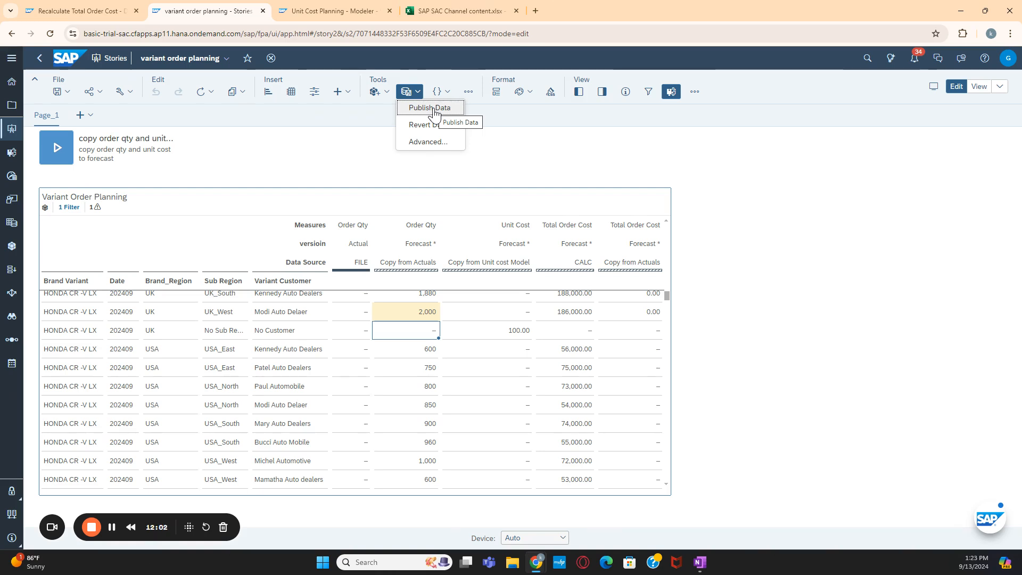
{"action": "left_click", "coordinate": [434, 107]}
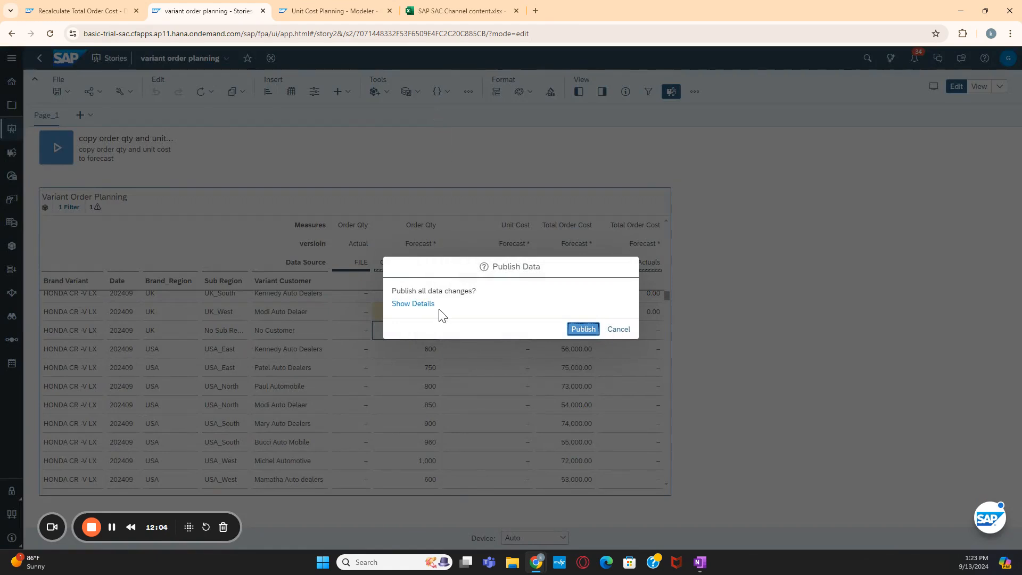
{"action": "left_click", "coordinate": [581, 325]}
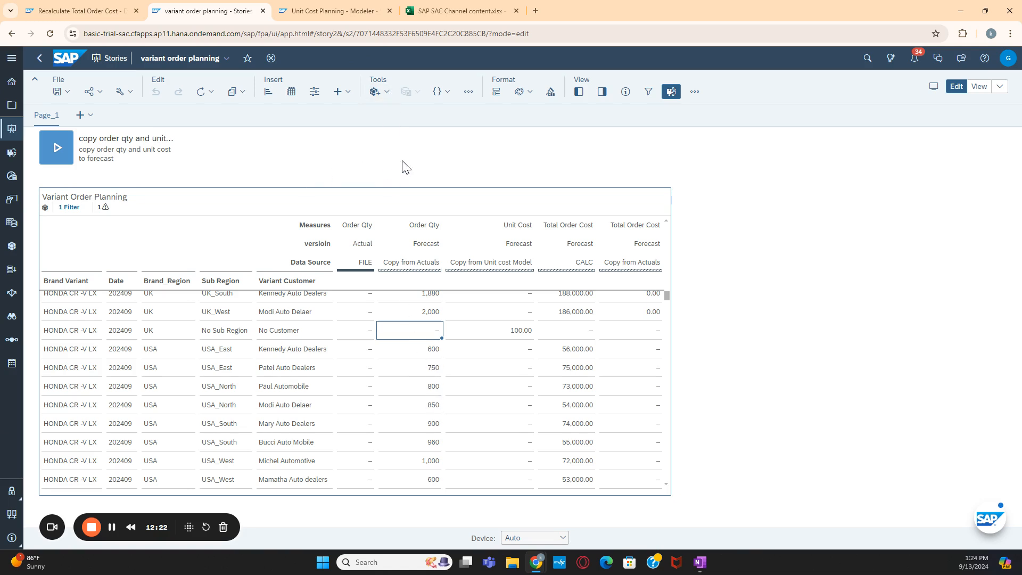
{"action": "left_click", "coordinate": [431, 170]}
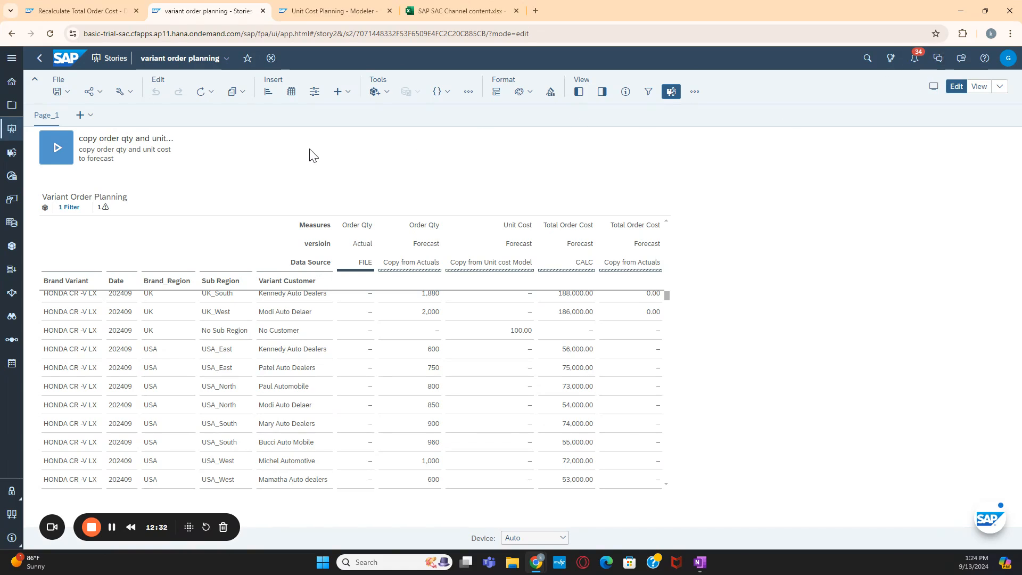
Add a data action starter to the story page and assign it the Recalculate Total Order Cost data action
{"action": "left_click", "coordinate": [79, 11]}
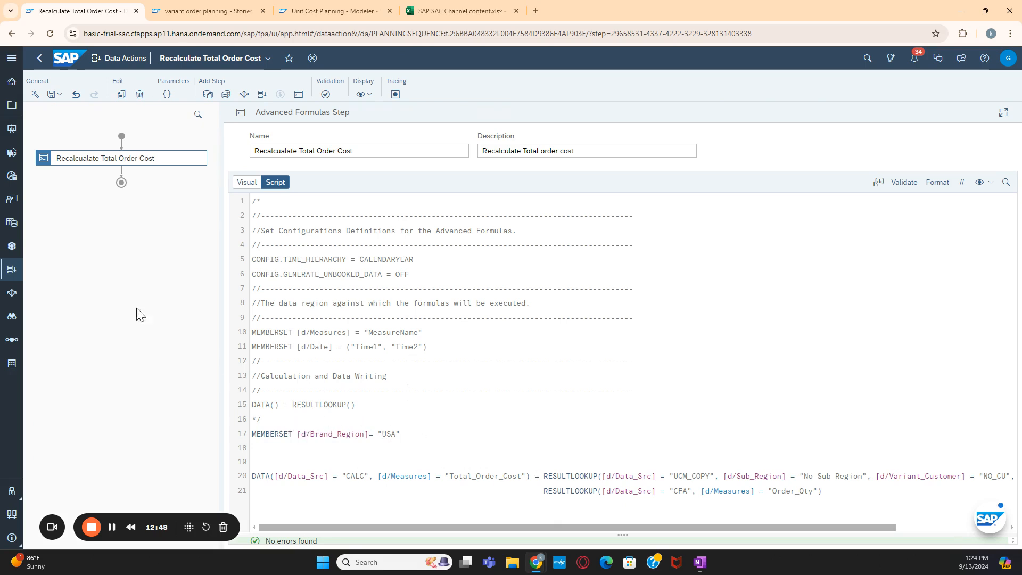
{"action": "left_click", "coordinate": [197, 9]}
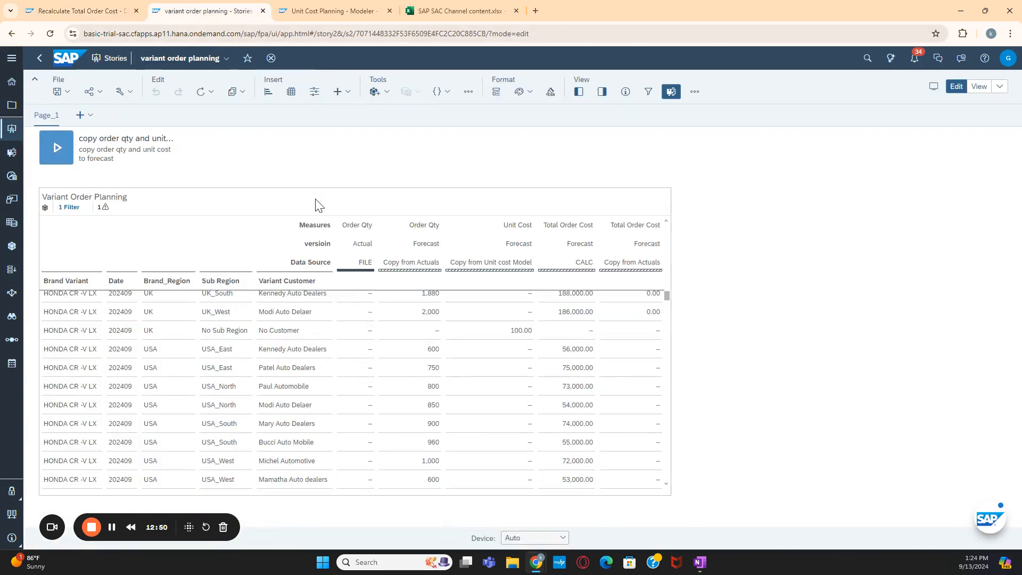
{"action": "left_click", "coordinate": [340, 92]}
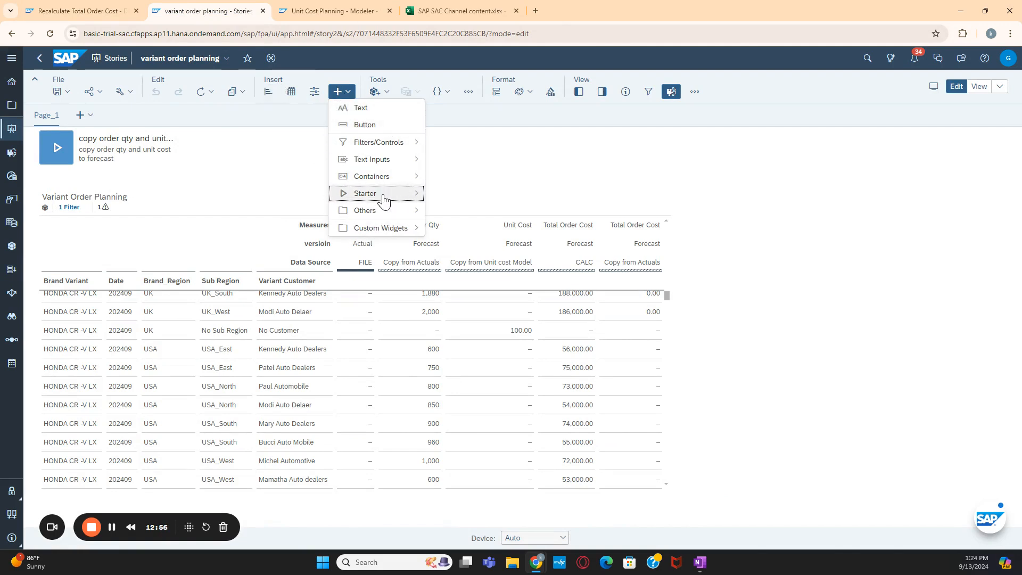
{"action": "mouse_move", "coordinate": [383, 195]}
{"action": "left_click", "coordinate": [457, 198]}
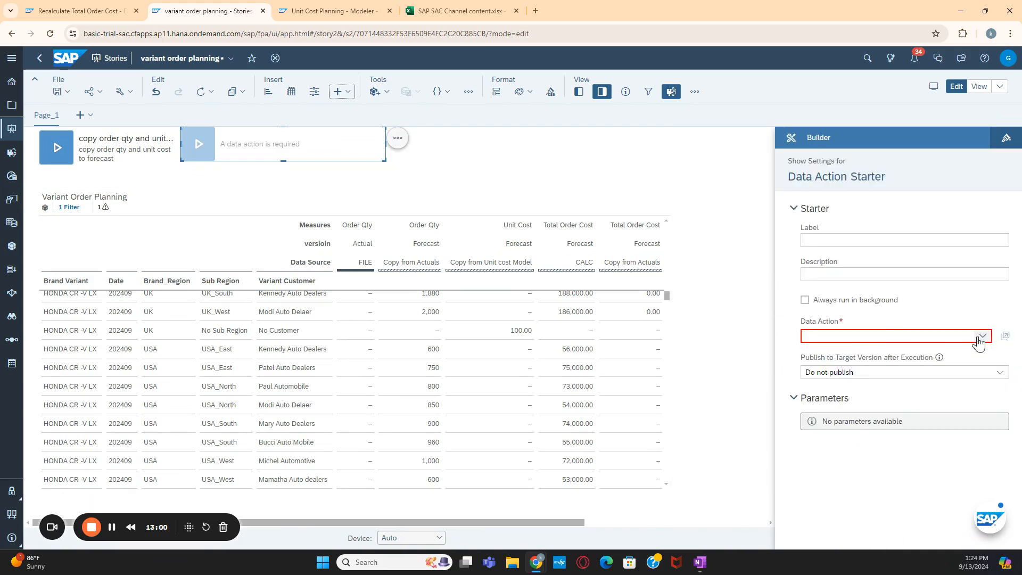
{"action": "left_click", "coordinate": [983, 337]}
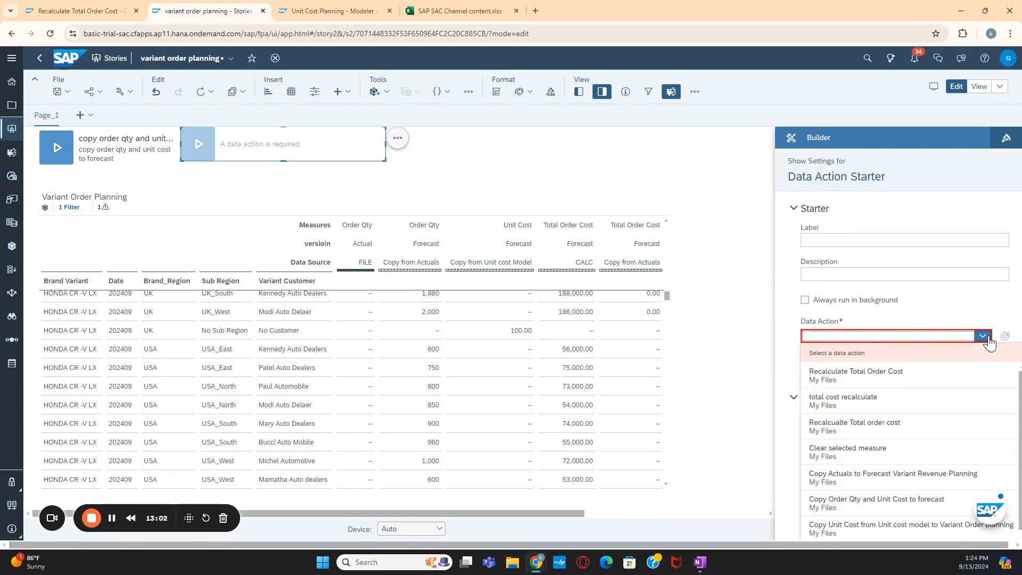
{"action": "left_click", "coordinate": [873, 142]}
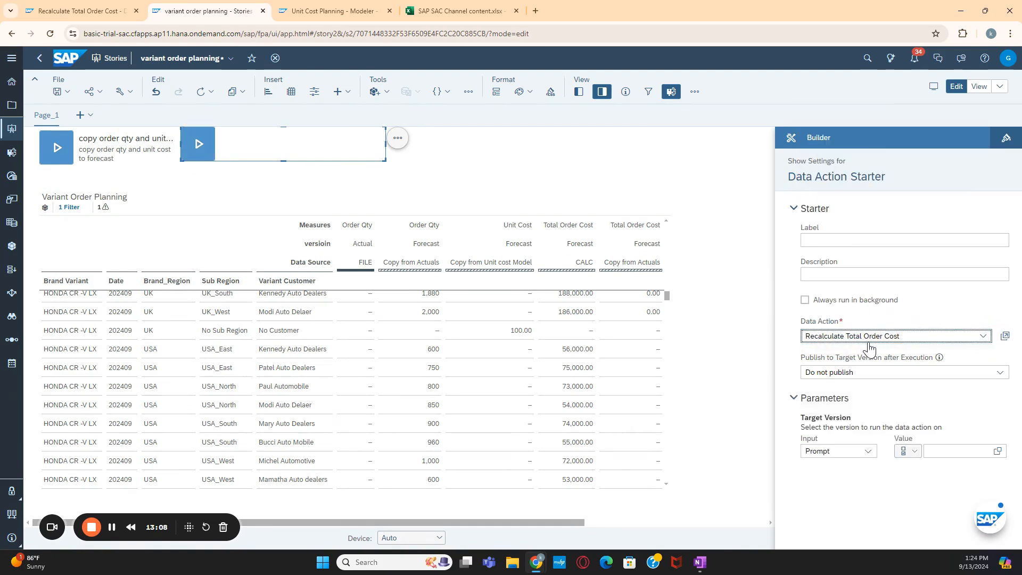
Set both the label and the description of the new starter to Recalculate Total Order Cost
{"action": "left_click", "coordinate": [856, 237]}
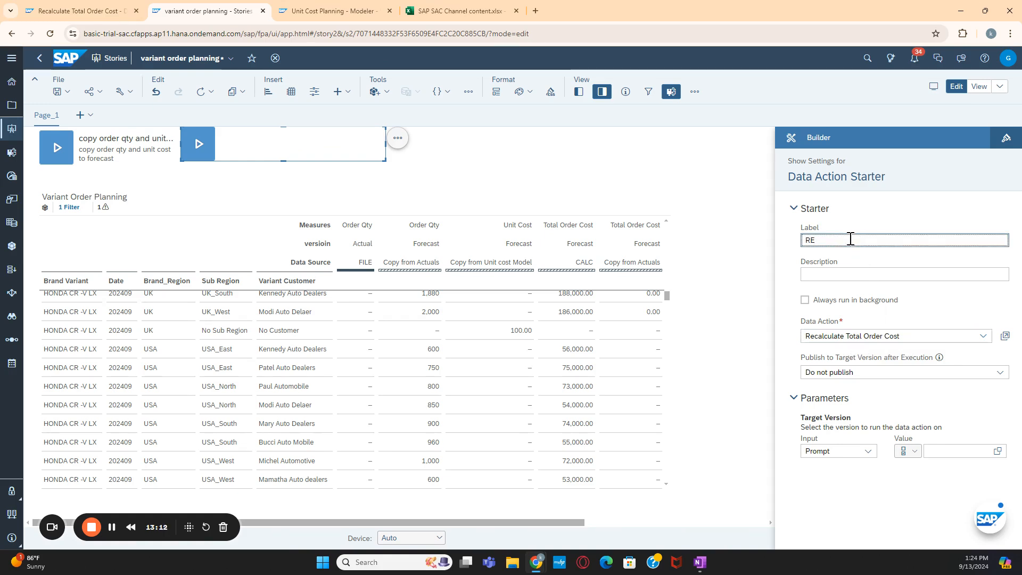
{"action": "type", "text": "Recal"}
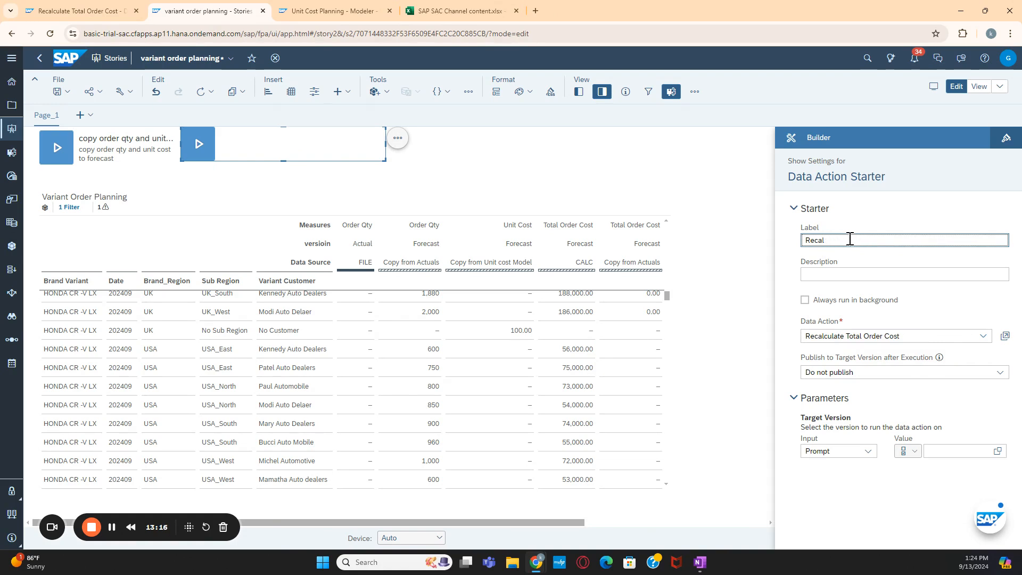
{"action": "type", "text": "culate total Order Cost"}
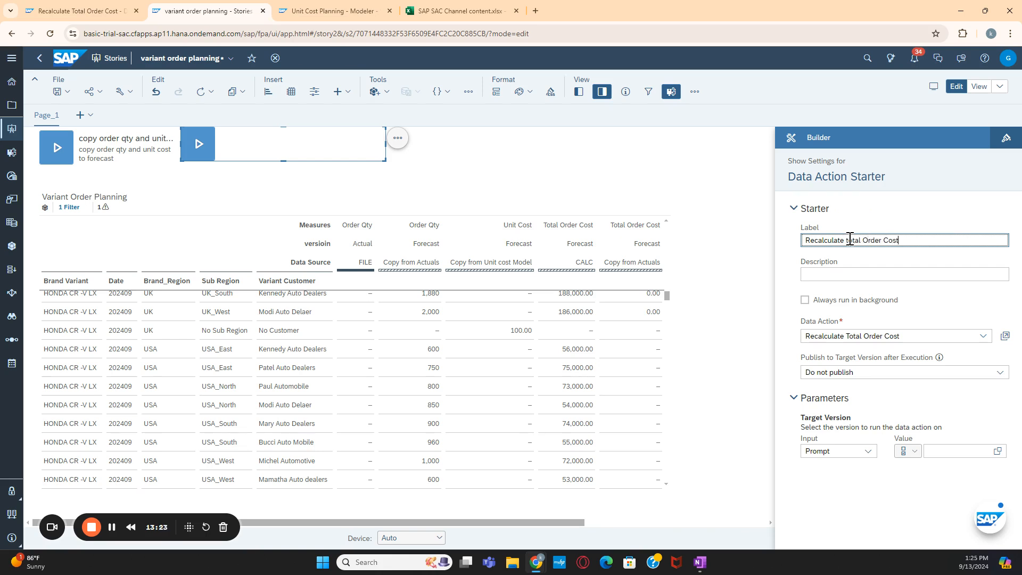
{"action": "key", "text": "Tab"}
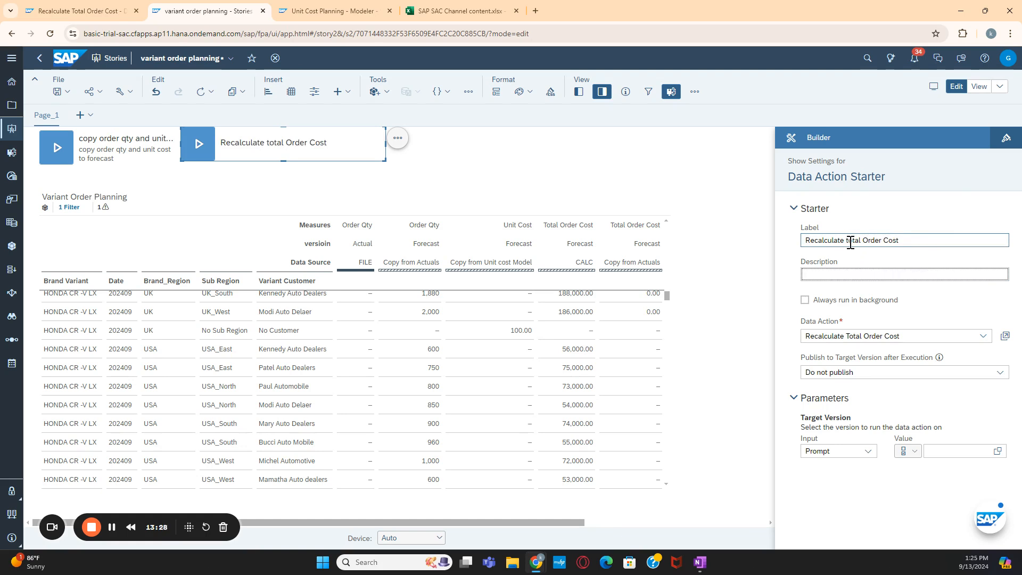
{"action": "left_click", "coordinate": [849, 241]}
{"action": "type", "text": "T"}
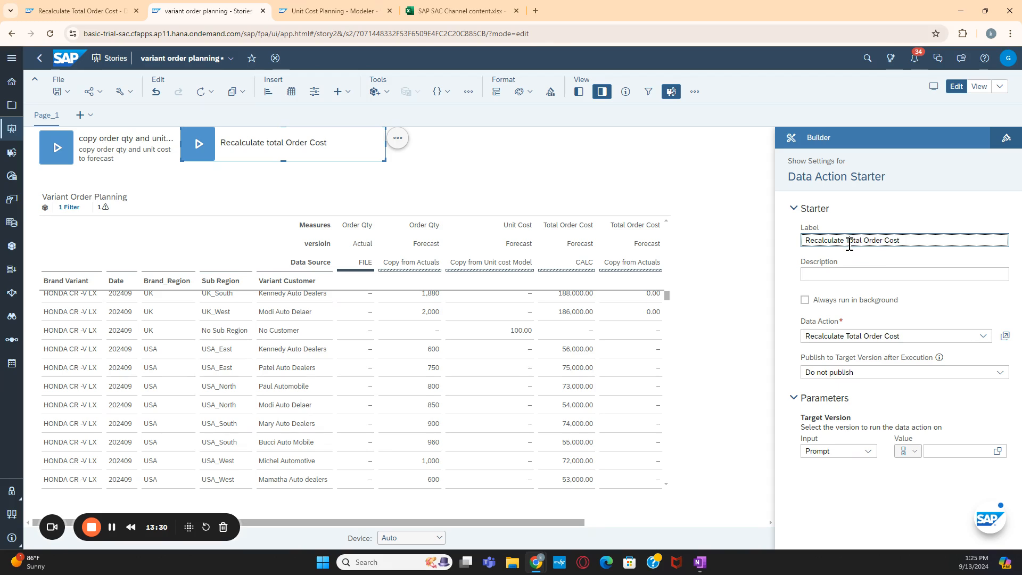
{"action": "left_click_drag", "start_coordinate": [924, 241], "coordinate": [740, 241]}
{"action": "key", "text": "ctrl+c"}
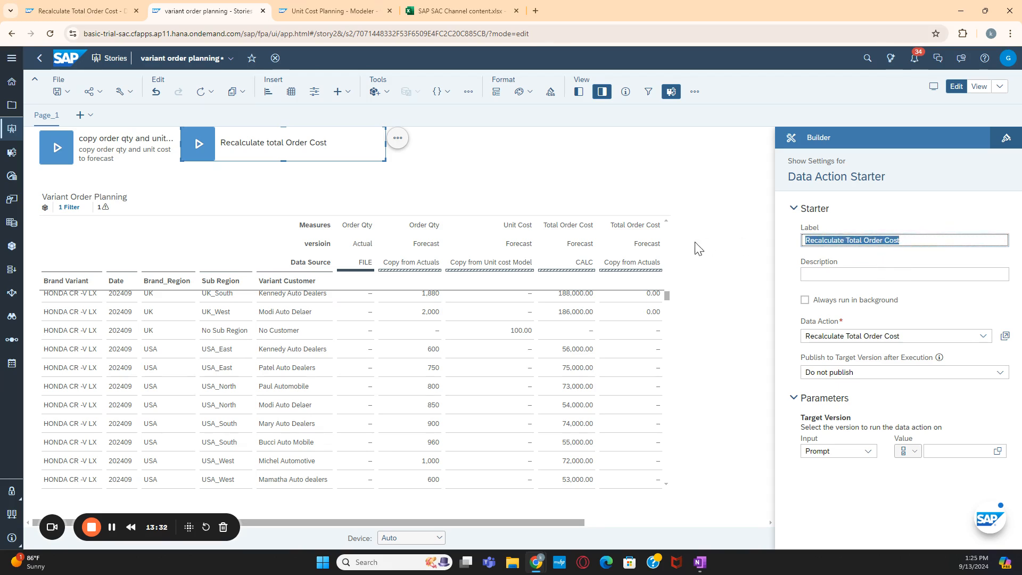
{"action": "left_click", "coordinate": [826, 275]}
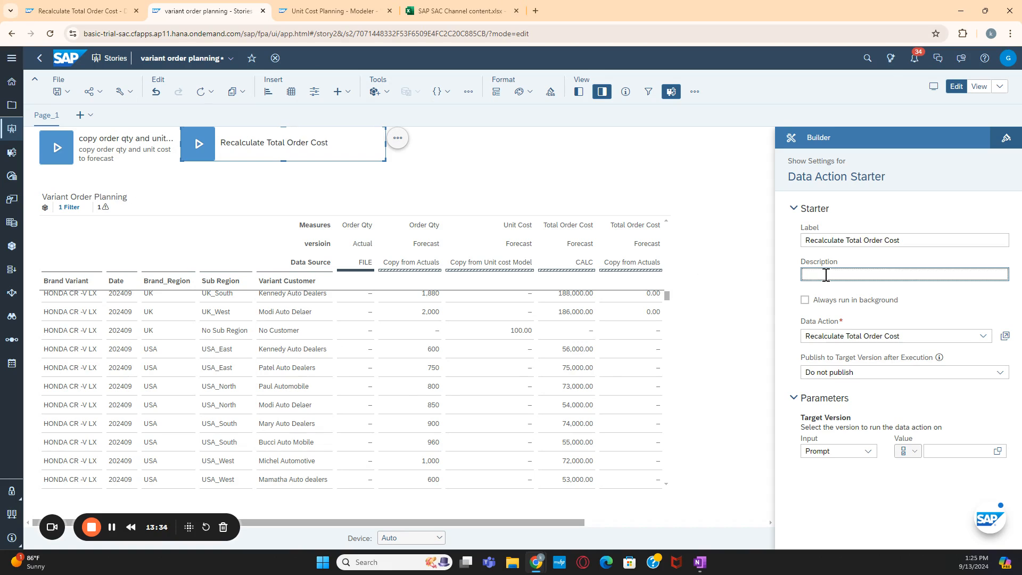
{"action": "key", "text": "ctrl+v"}
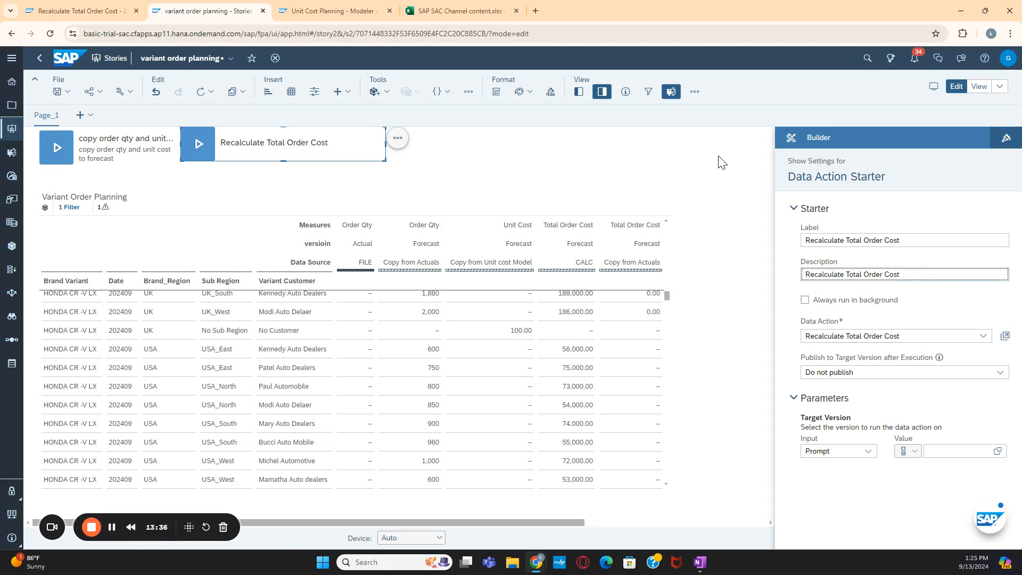
{"action": "left_click", "coordinate": [735, 213]}
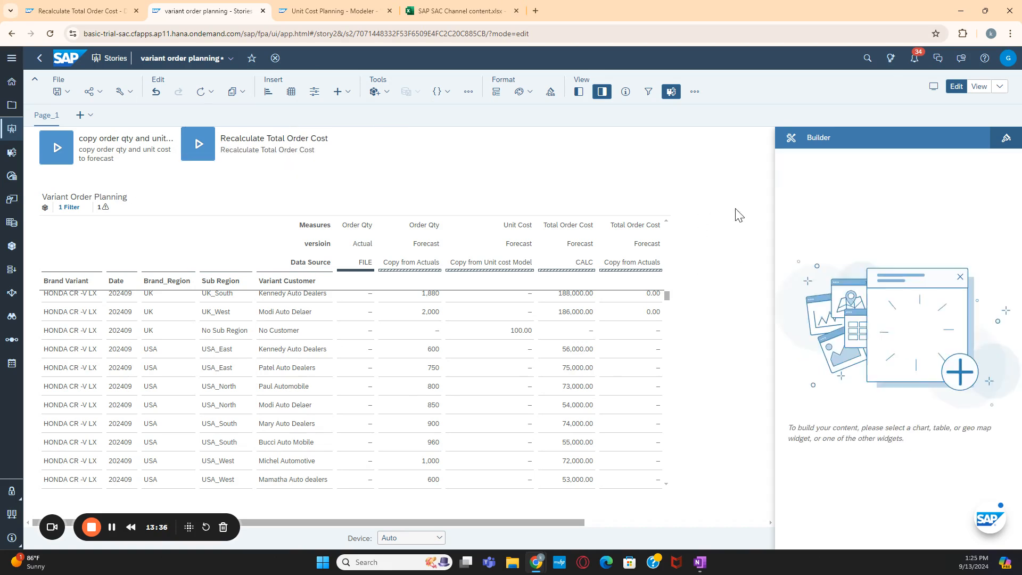
Run the Recalculate Total Order Cost data action from its starter with public.Forecast as the target version
{"action": "left_click", "coordinate": [297, 161]}
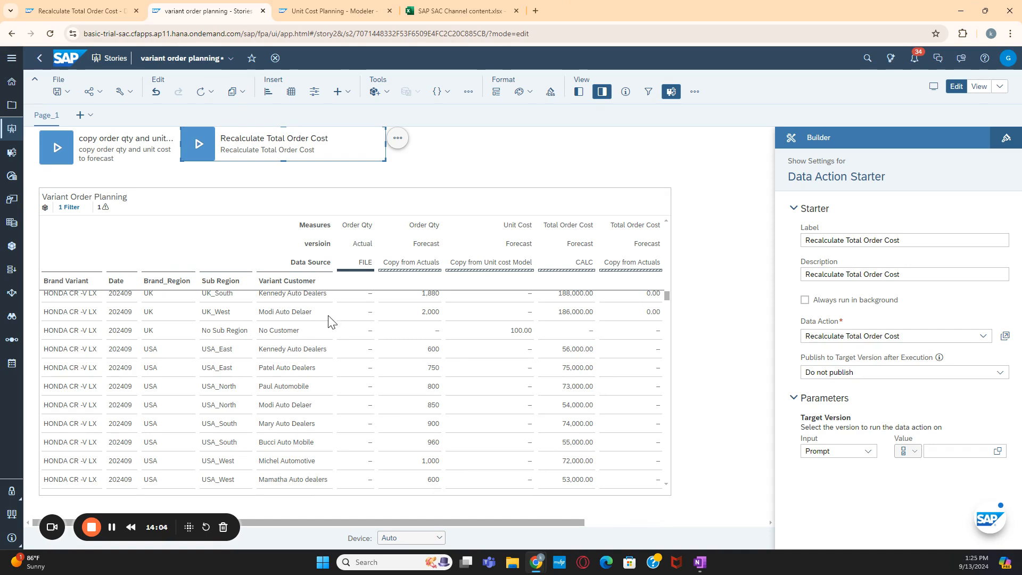
{"action": "left_click", "coordinate": [433, 318]}
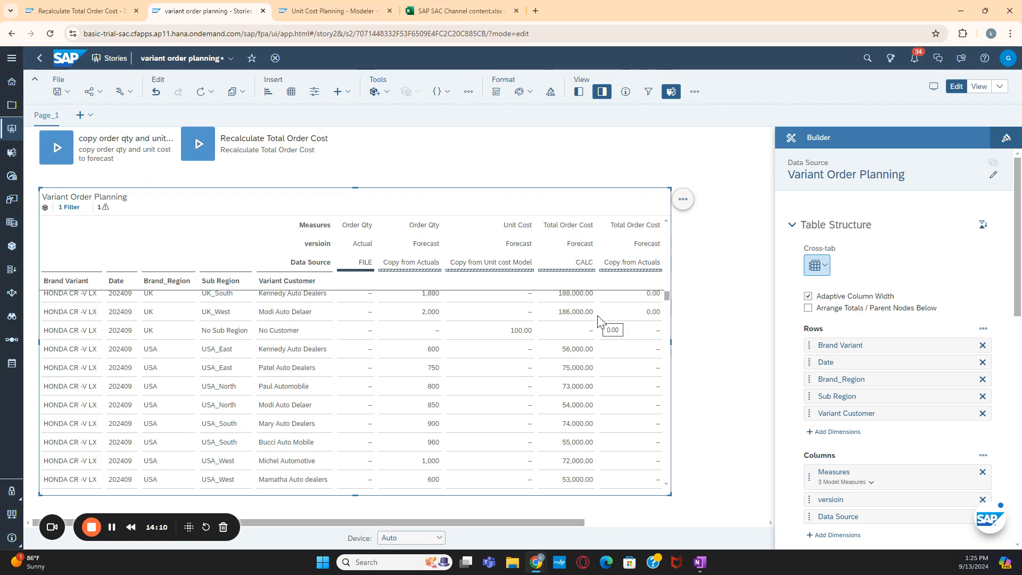
{"action": "left_click", "coordinate": [195, 154]}
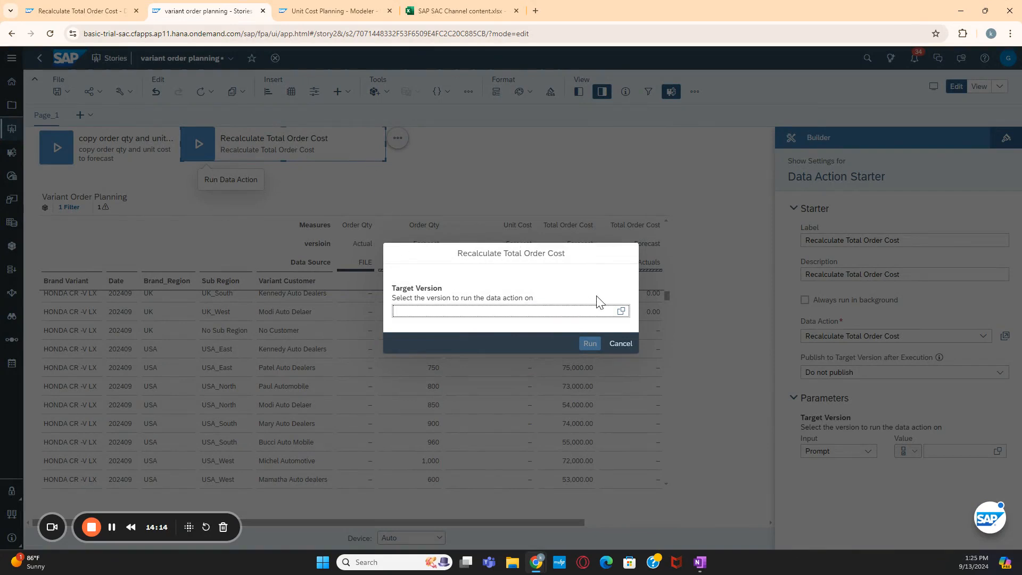
{"action": "left_click", "coordinate": [621, 311]}
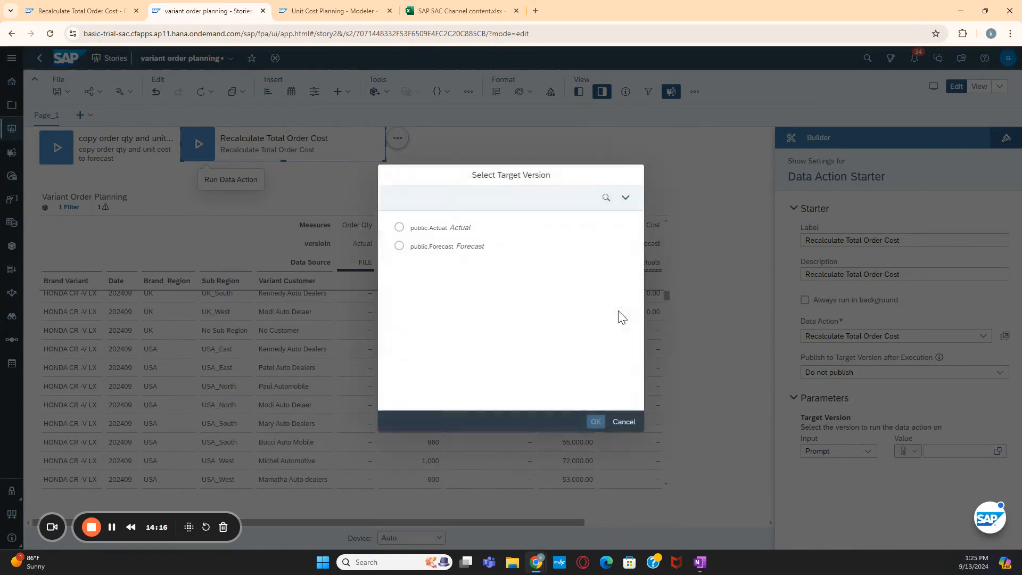
{"action": "left_click", "coordinate": [451, 250]}
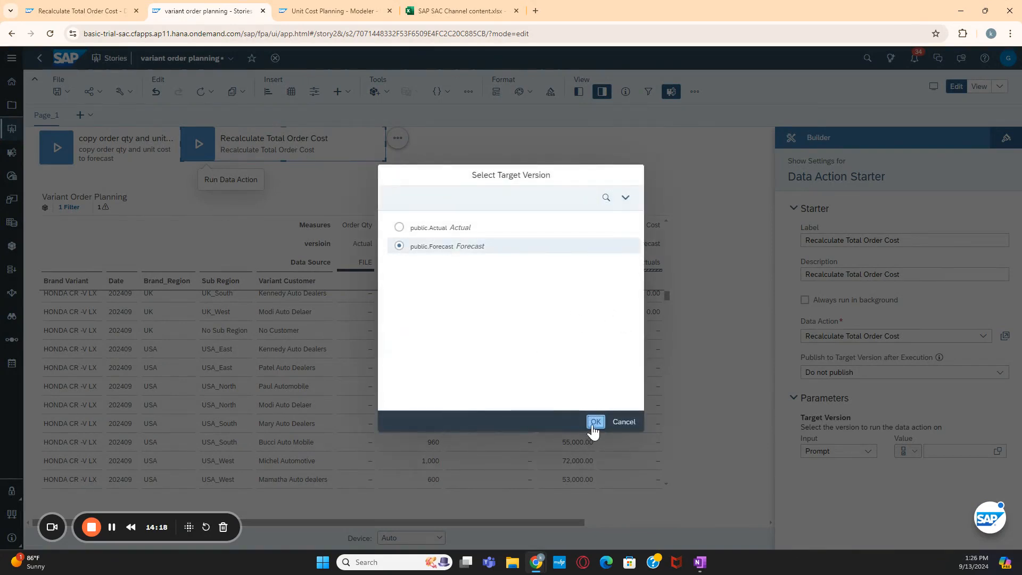
{"action": "left_click", "coordinate": [595, 421]}
{"action": "left_click", "coordinate": [589, 344]}
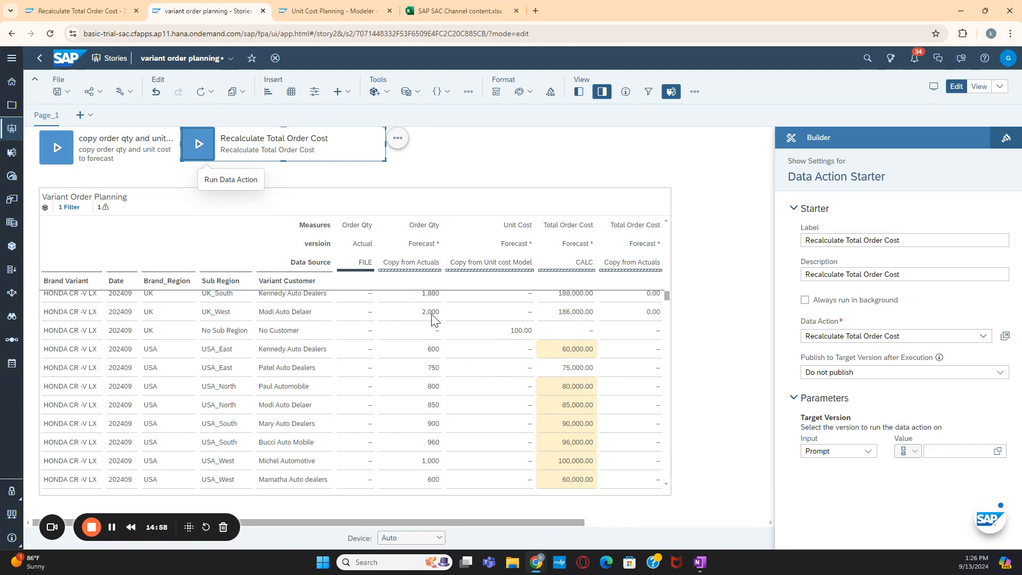
{"action": "left_click", "coordinate": [347, 313]}
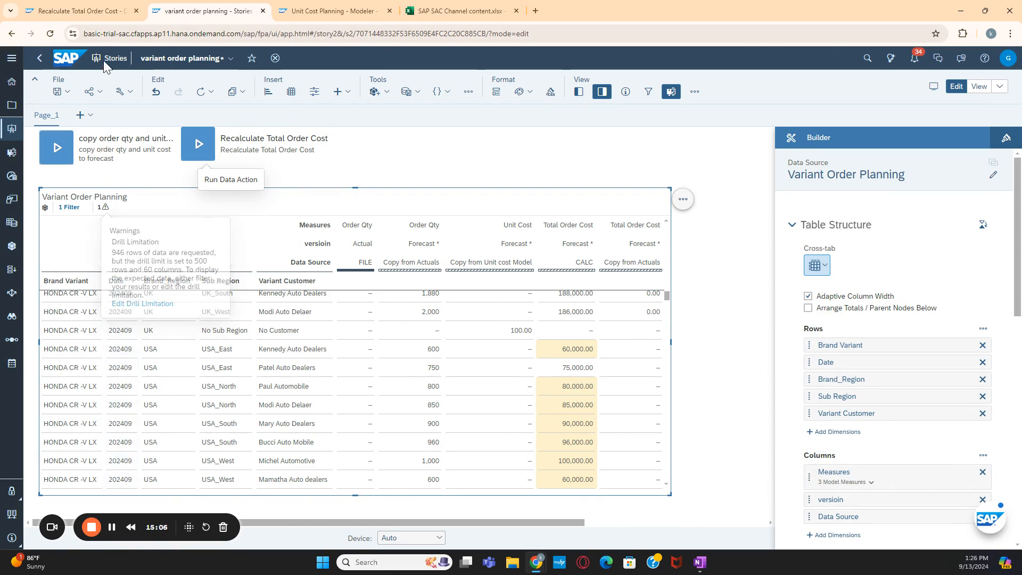
In the data action script, extend the Brand_Region MEMBERSET to ("USA","UK") and validate the script
{"action": "left_click", "coordinate": [86, 10]}
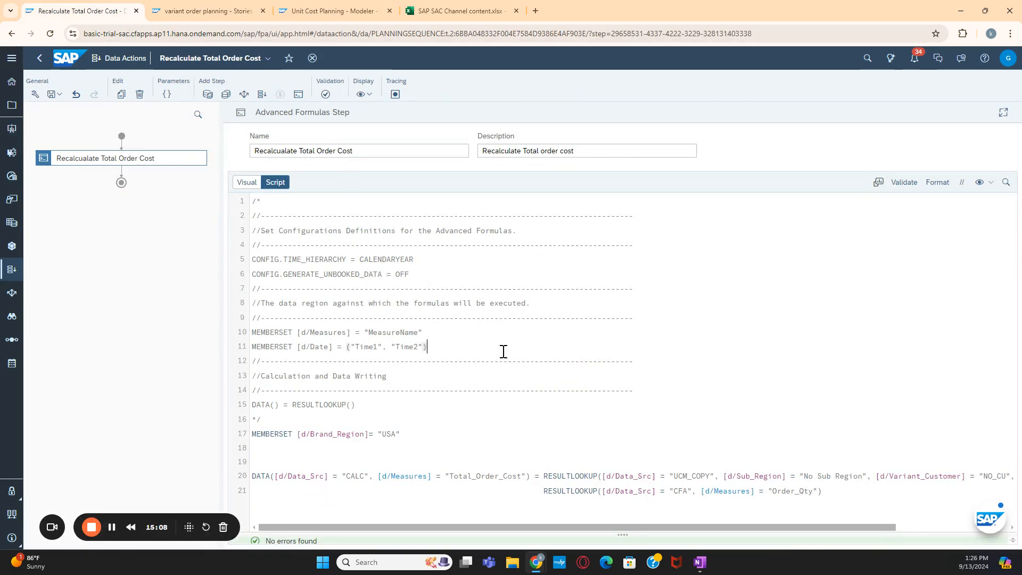
{"action": "left_click", "coordinate": [433, 434]}
{"action": "type", "text": ",\"UK"}
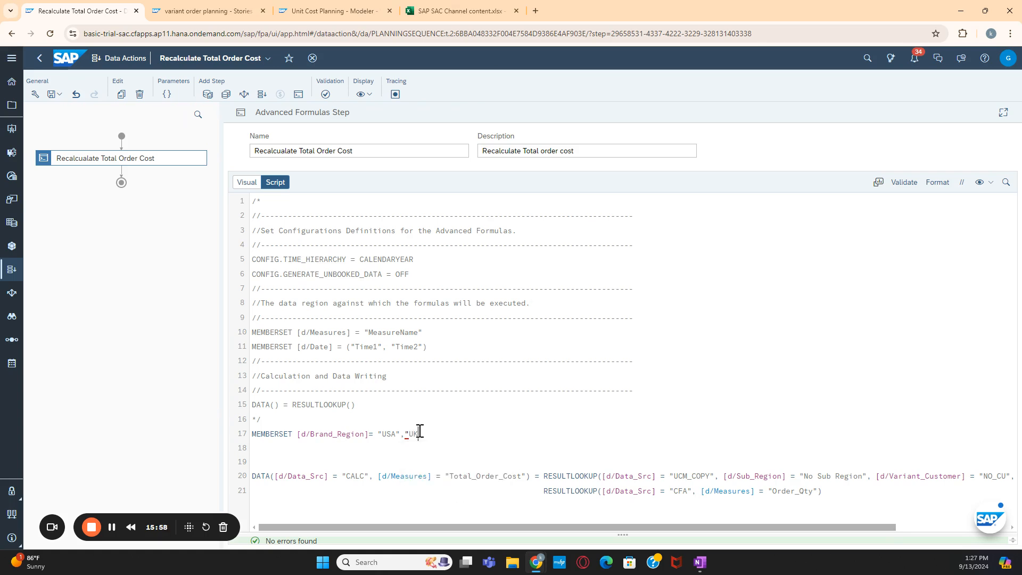
{"action": "type", "text": "\")"}
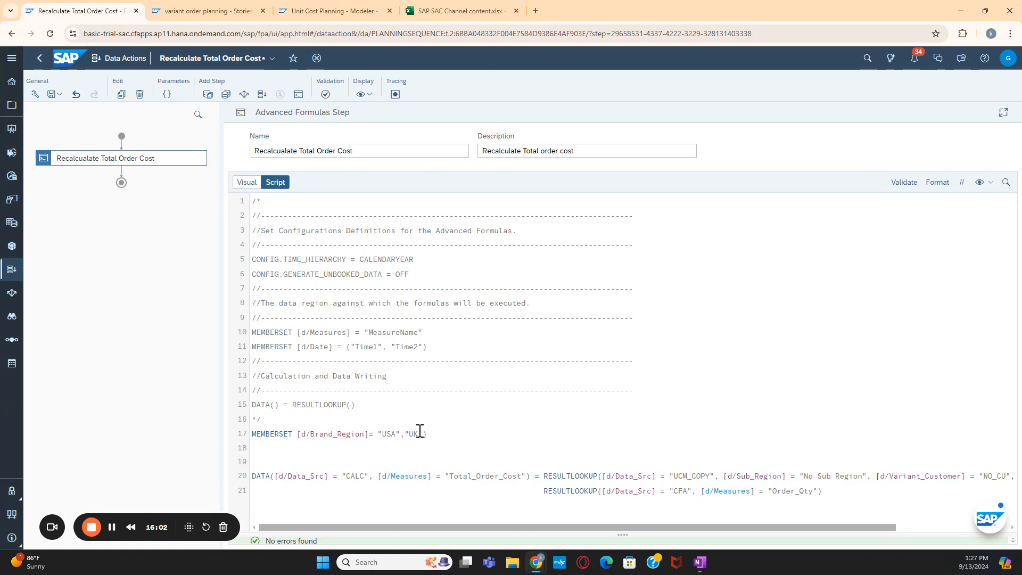
{"action": "left_click", "coordinate": [378, 432]}
{"action": "type", "text": "("}
{"action": "left_click", "coordinate": [904, 182]}
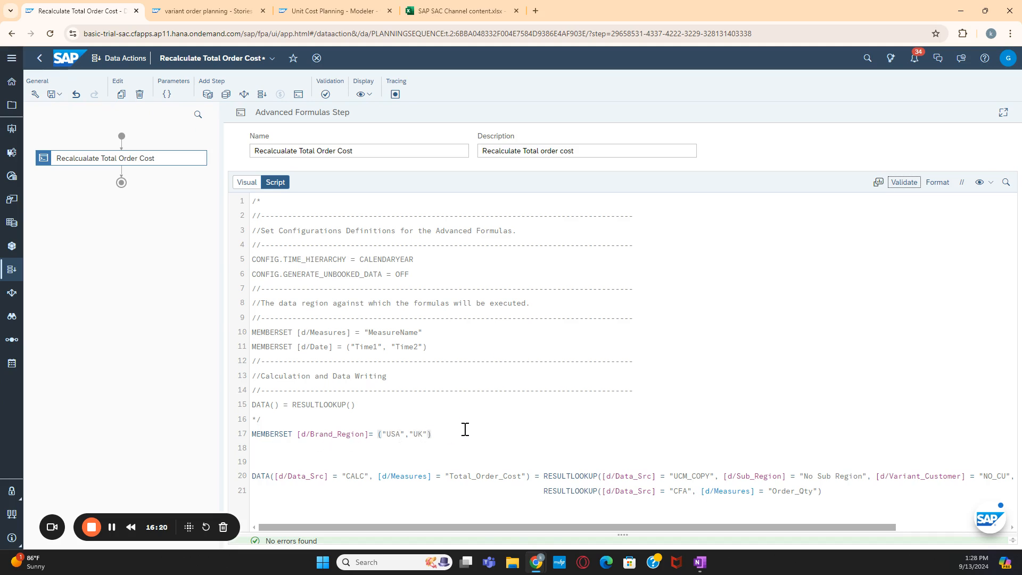
{"action": "left_click", "coordinate": [449, 434]}
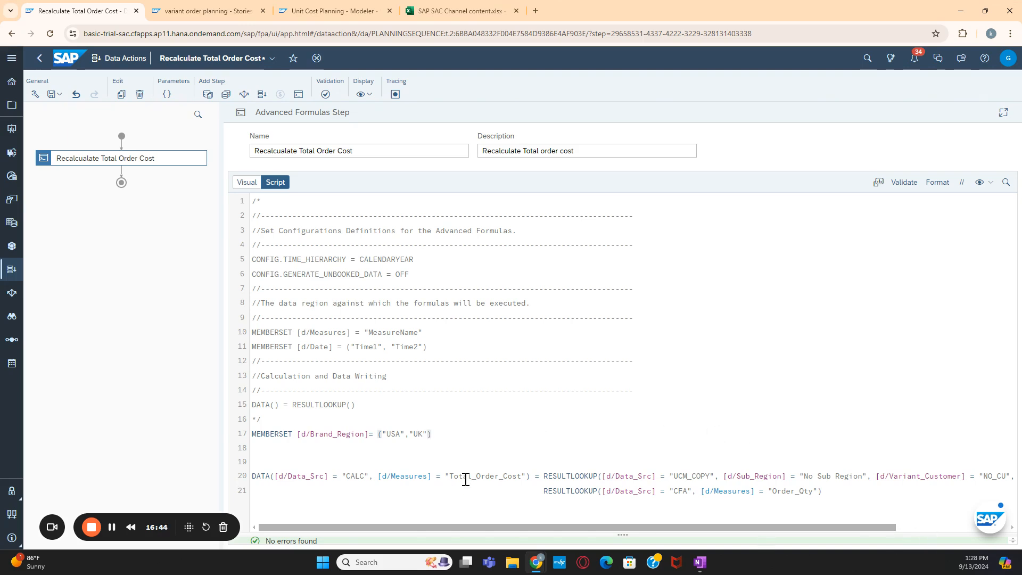
{"action": "mouse_move", "coordinate": [463, 477]}
Switch back to the variant order planning story and examine the 202409 forecast rows of the IND, UK and USA regions
{"action": "left_click", "coordinate": [203, 7]}
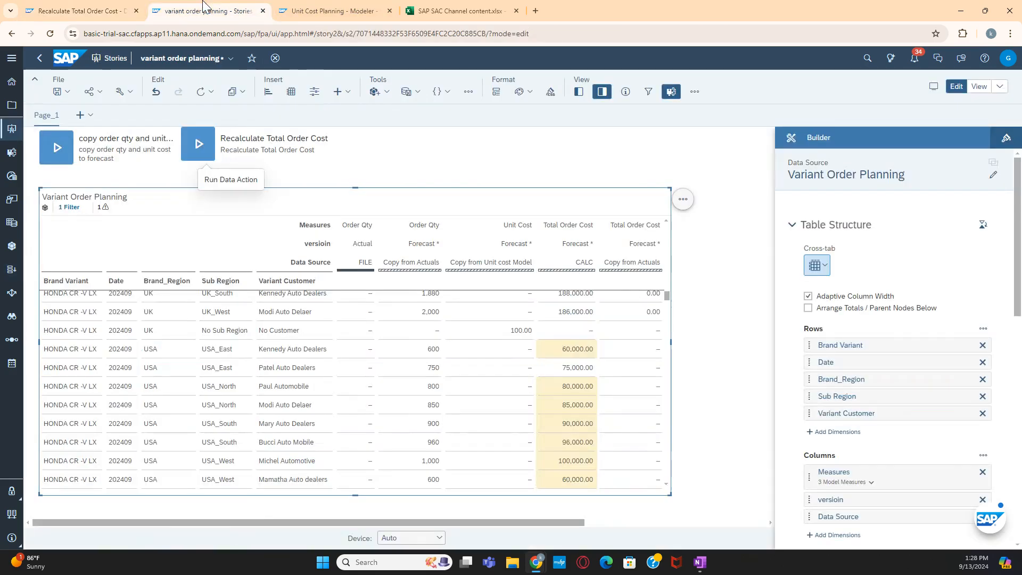
{"action": "scroll", "coordinate": [271, 362], "scroll_direction": "up", "scroll_amount": 3}
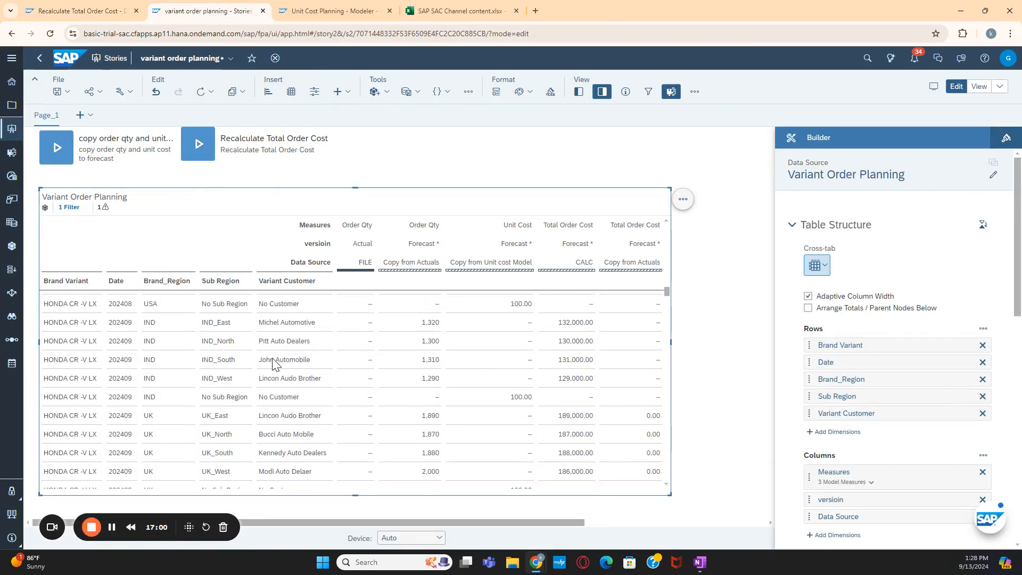
{"action": "scroll", "coordinate": [273, 364], "scroll_direction": "down", "scroll_amount": 3}
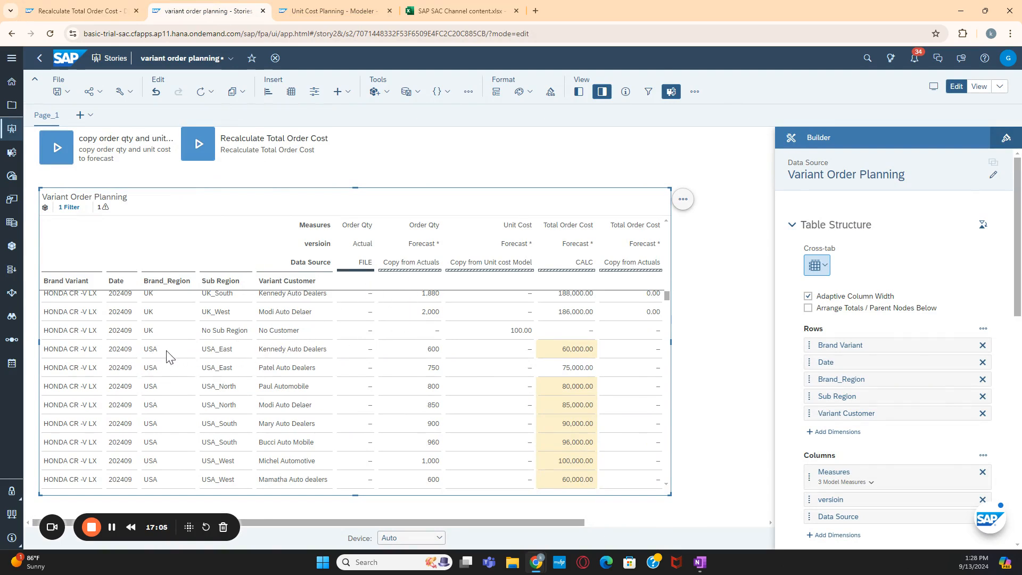
Return to the Recalculate Total Order Cost data action, leave it for the Modeler and save its script changes
{"action": "left_click", "coordinate": [125, 354]}
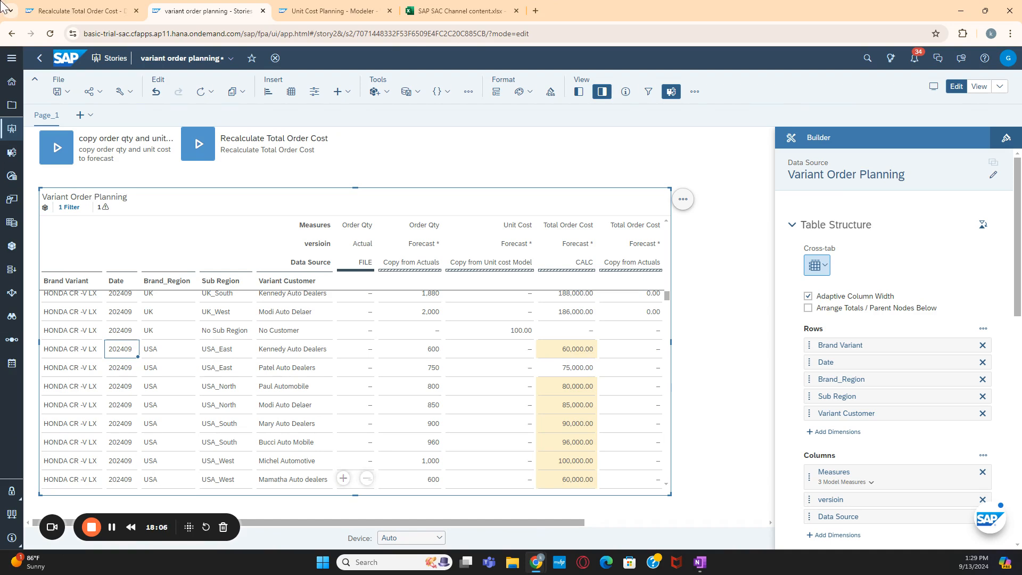
{"action": "left_click", "coordinate": [80, 10]}
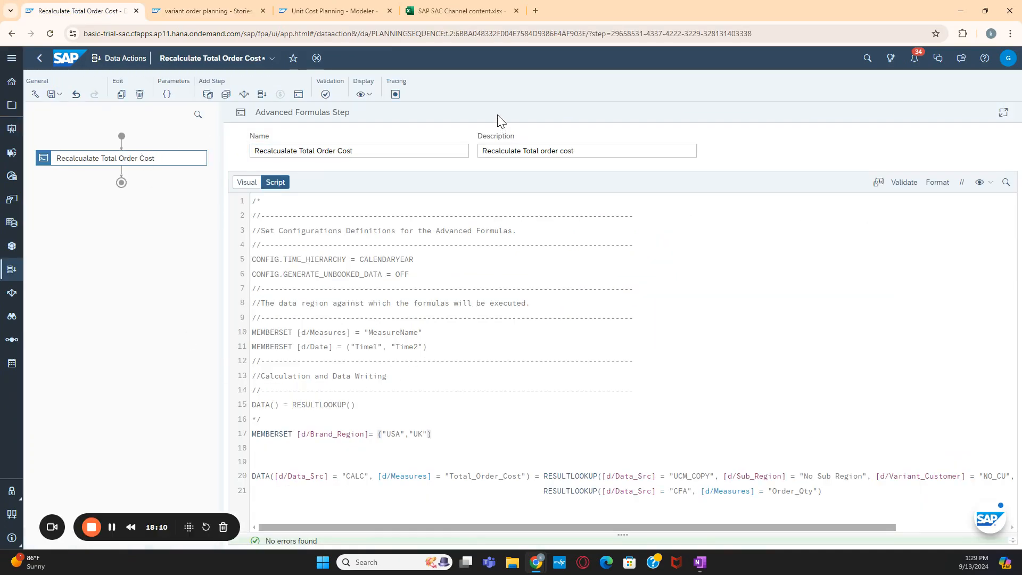
{"action": "left_click", "coordinate": [512, 357]}
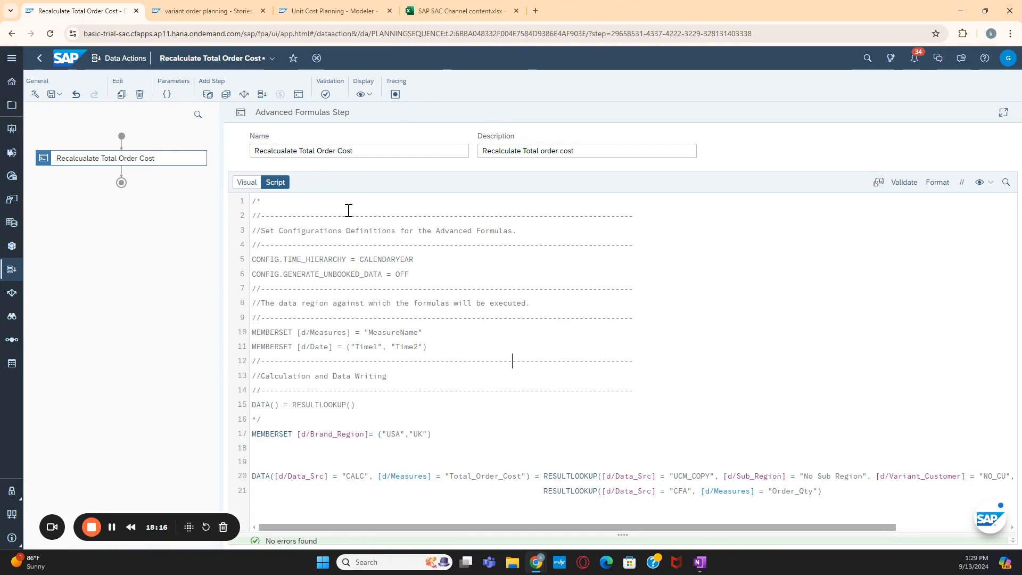
{"action": "left_click", "coordinate": [14, 250]}
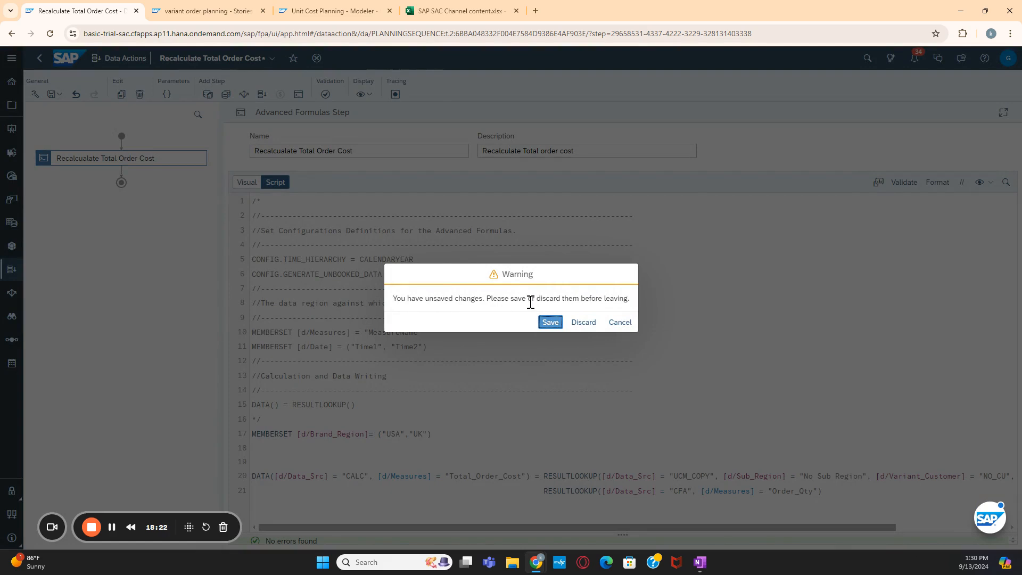
{"action": "left_click", "coordinate": [549, 322]}
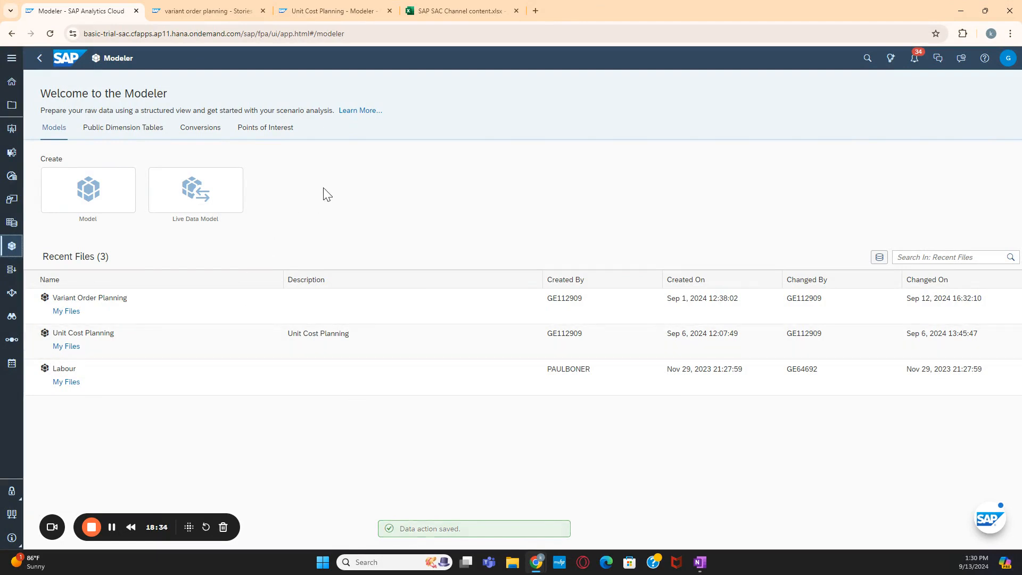
Open the Date dimension table of the Variant Order Planning model
{"action": "left_click", "coordinate": [99, 304]}
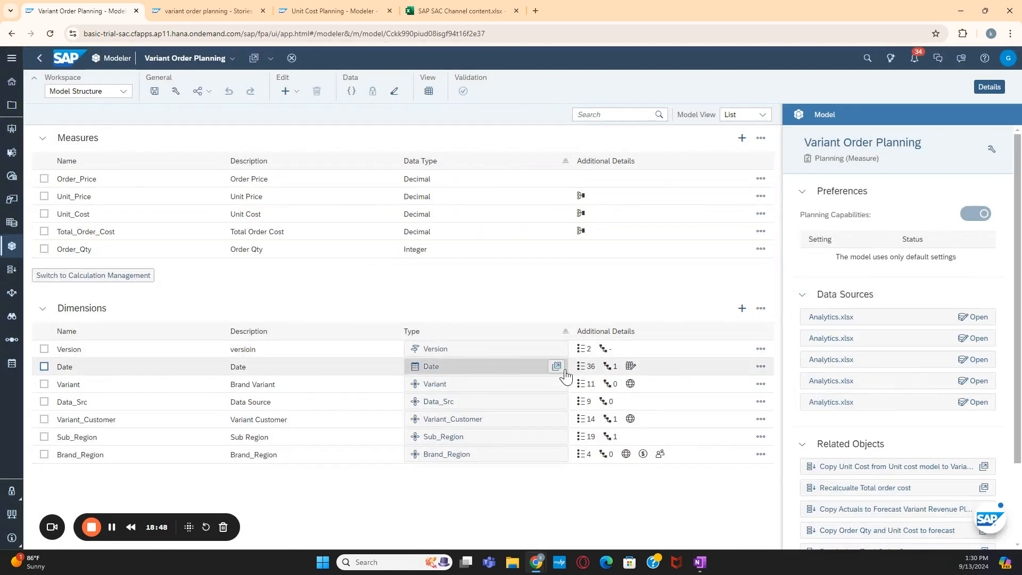
{"action": "left_click", "coordinate": [329, 371]}
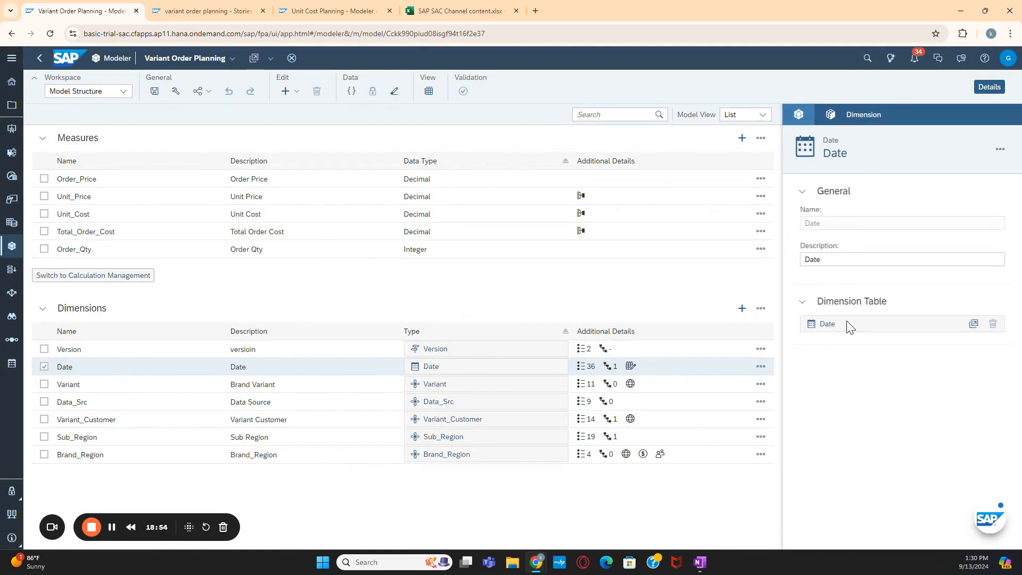
{"action": "left_click", "coordinate": [555, 367]}
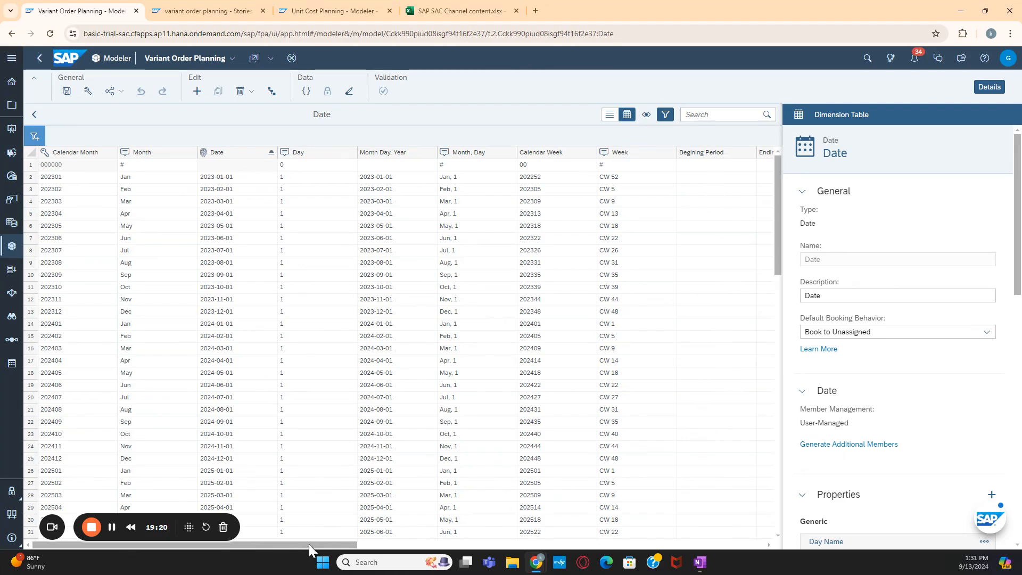
Mark calendar month 202409 with X in the Begining Period column of the Date dimension
{"action": "left_click_drag", "start_coordinate": [309, 544], "coordinate": [375, 543]}
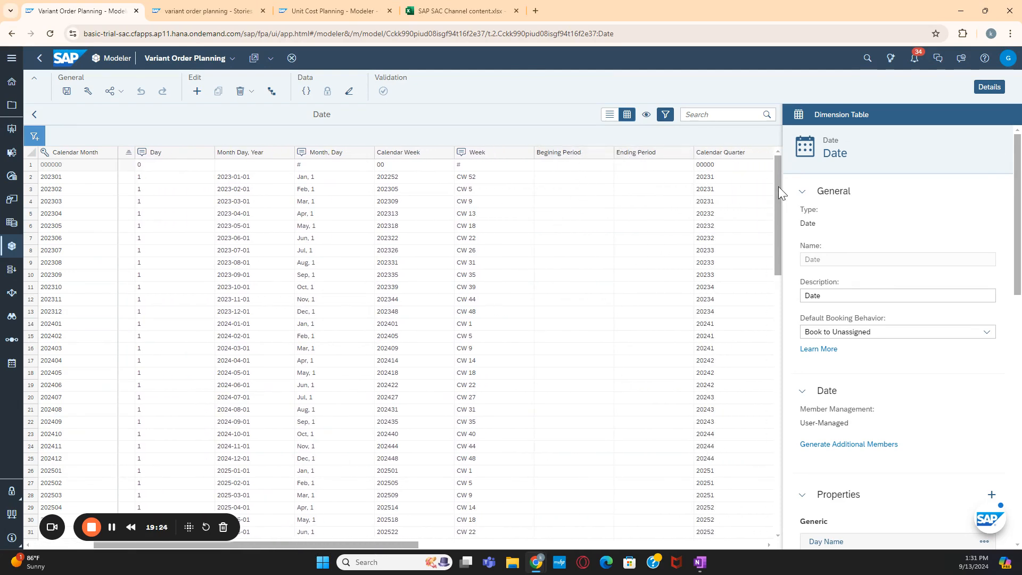
{"action": "left_click_drag", "start_coordinate": [778, 187], "coordinate": [776, 142]}
{"action": "scroll", "coordinate": [131, 326], "scroll_direction": "down", "scroll_amount": 1}
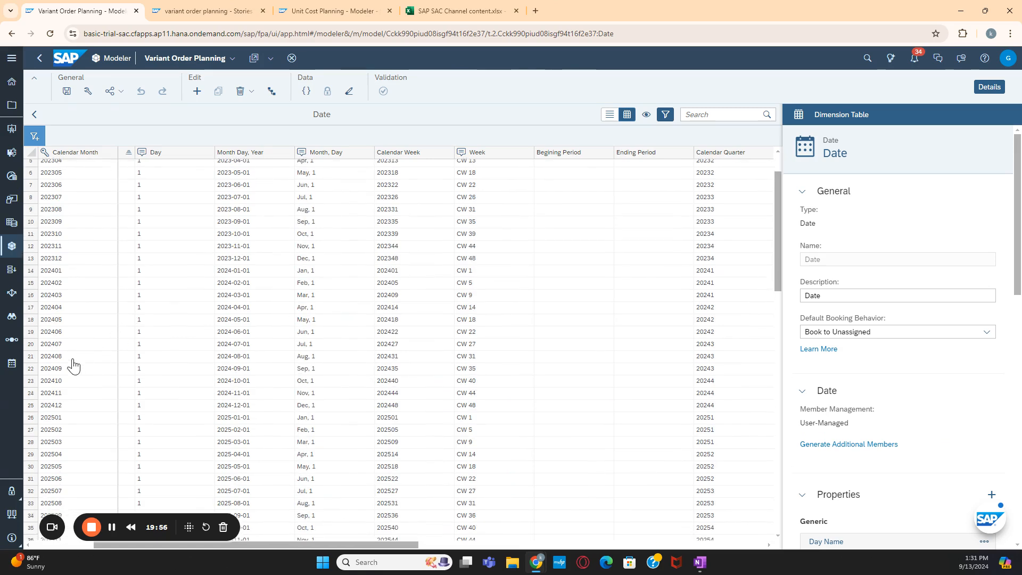
{"action": "left_click", "coordinate": [61, 372]}
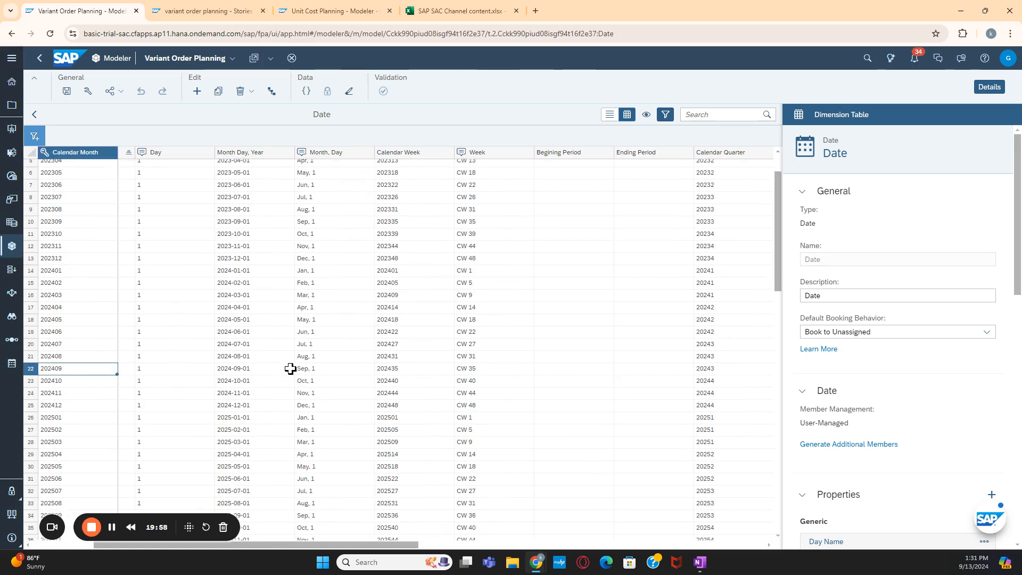
{"action": "left_click", "coordinate": [564, 360]}
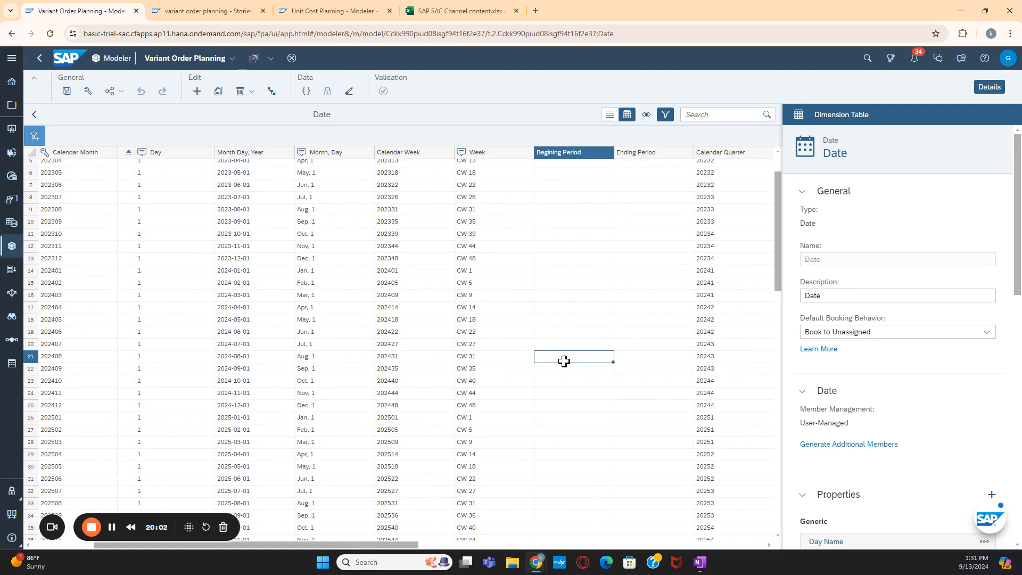
{"action": "left_click", "coordinate": [31, 369]}
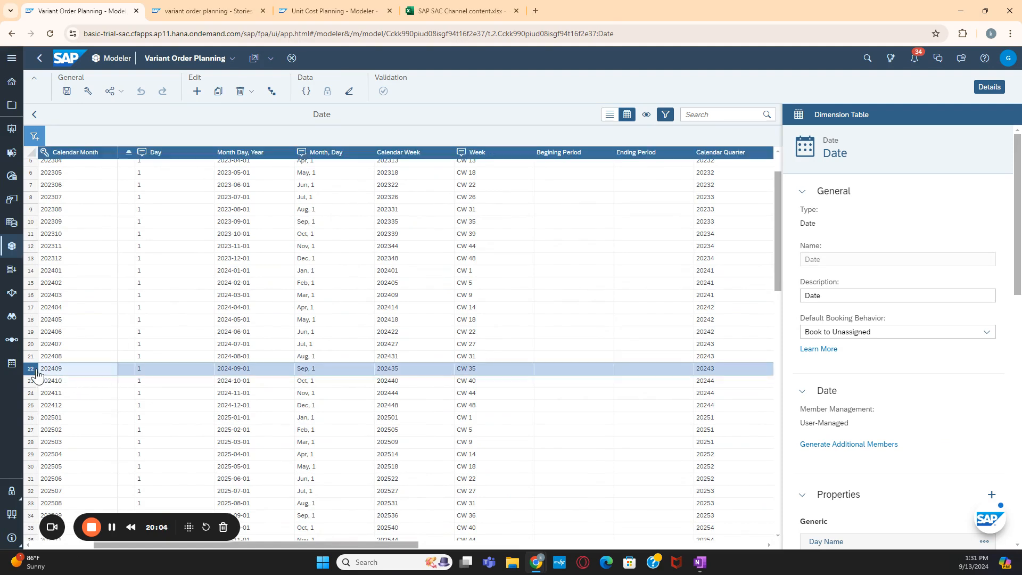
{"action": "left_click", "coordinate": [582, 370]}
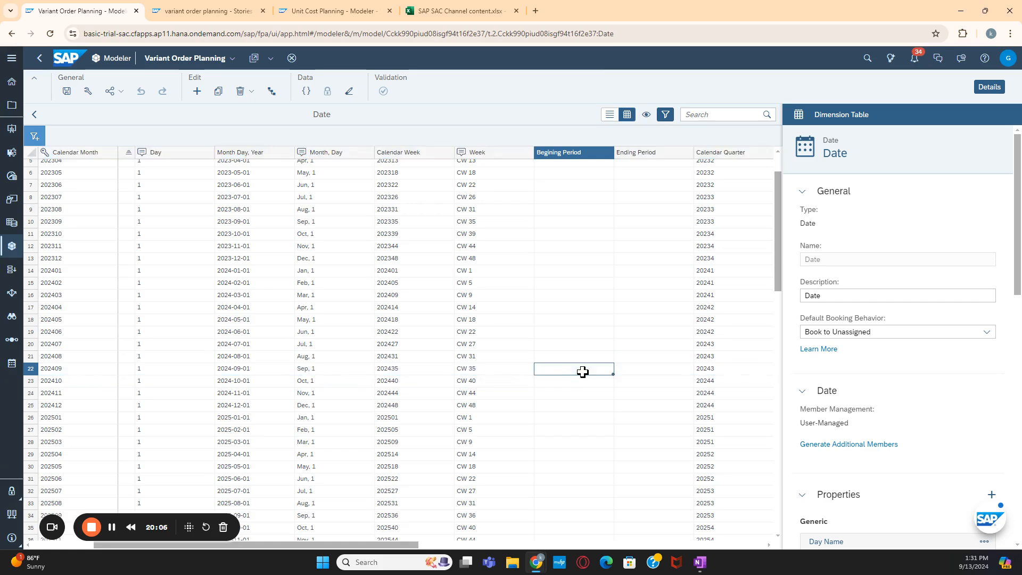
{"action": "left_click", "coordinate": [582, 371]}
{"action": "type", "text": "X"}
{"action": "left_click", "coordinate": [507, 123]}
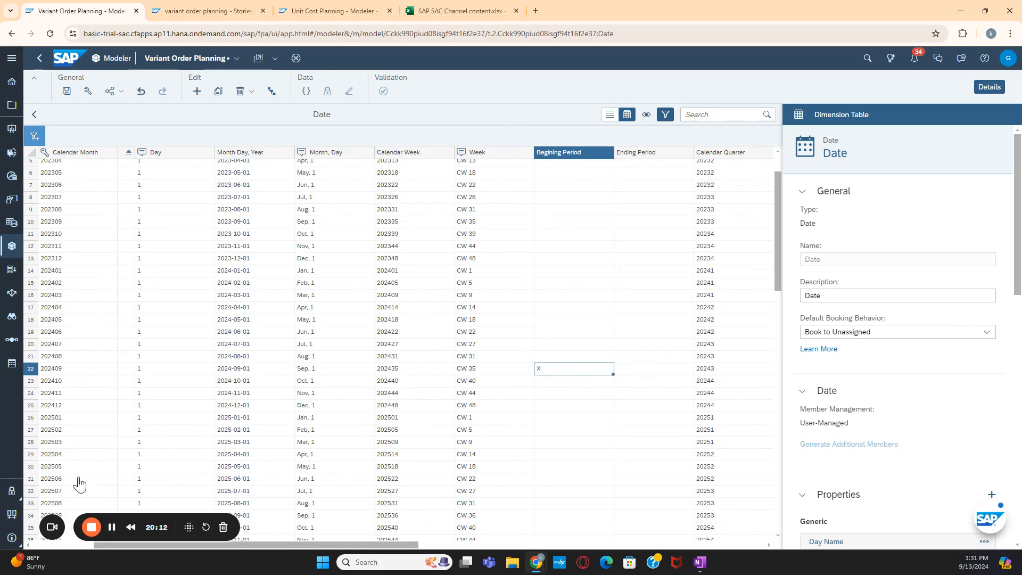
Mark calendar month 202503 with X in the Ending Period column, save the model and return to its structure
{"action": "left_click", "coordinate": [66, 451]}
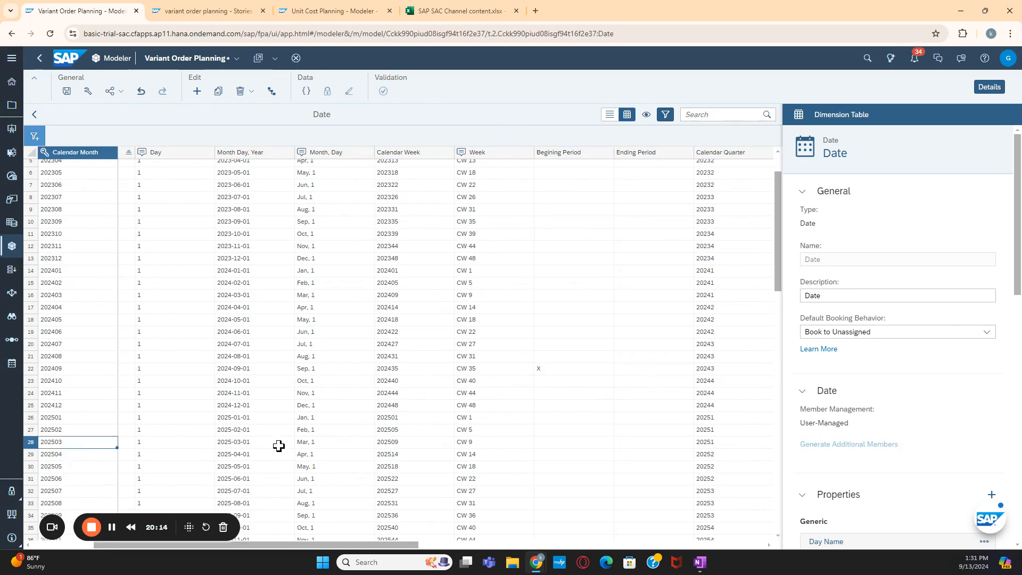
{"action": "left_click", "coordinate": [629, 430]}
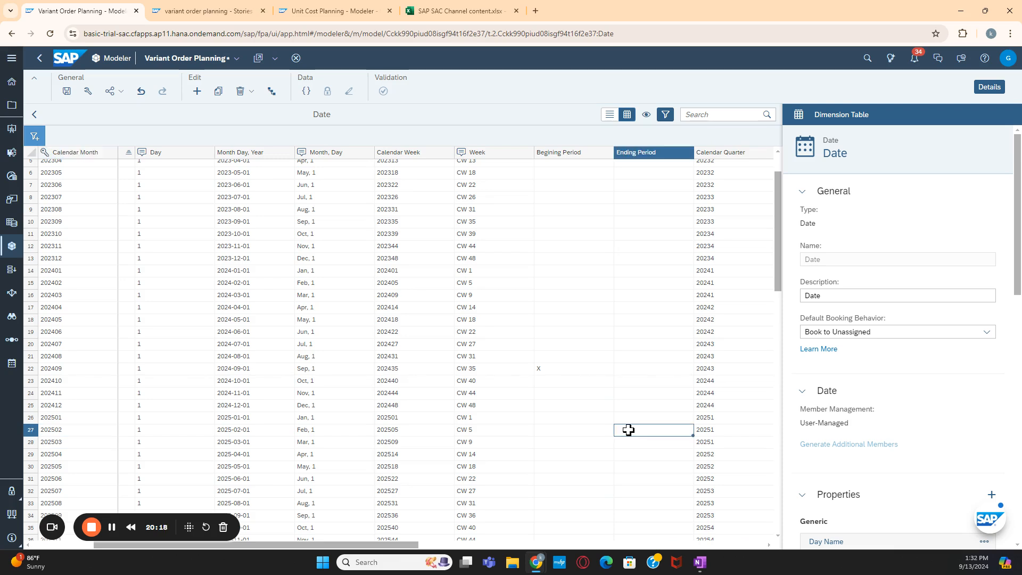
{"action": "left_click", "coordinate": [629, 443]}
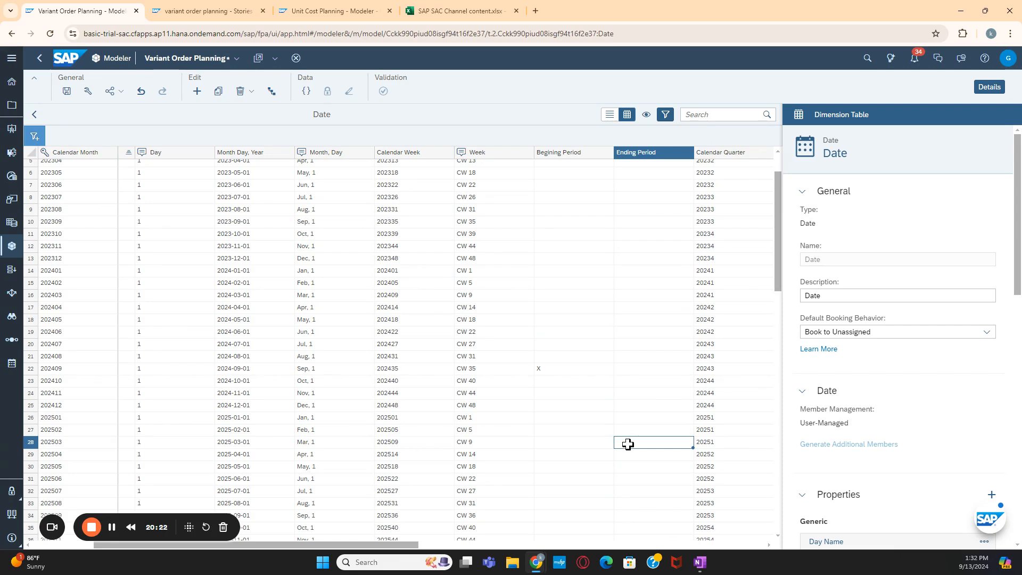
{"action": "type", "text": "X"}
{"action": "left_click", "coordinate": [585, 380]}
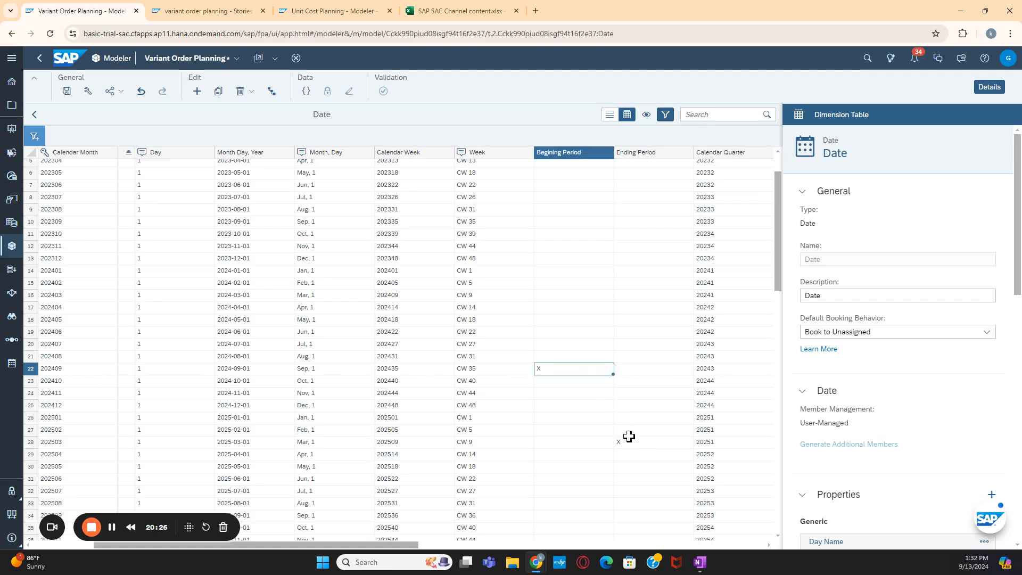
{"action": "left_click", "coordinate": [639, 440]}
{"action": "left_click", "coordinate": [585, 368]}
{"action": "left_click", "coordinate": [638, 445]}
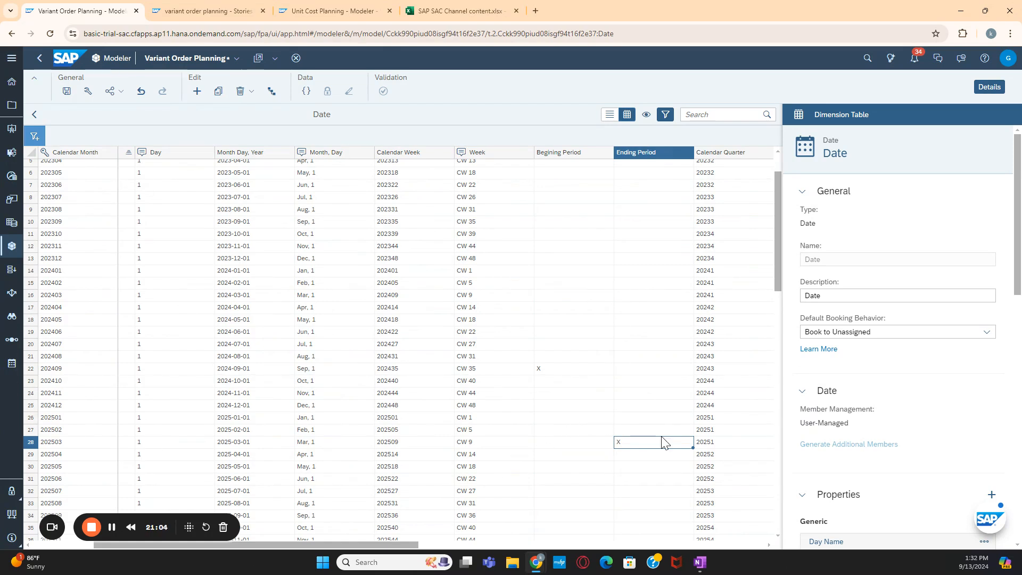
{"action": "left_click", "coordinate": [67, 92]}
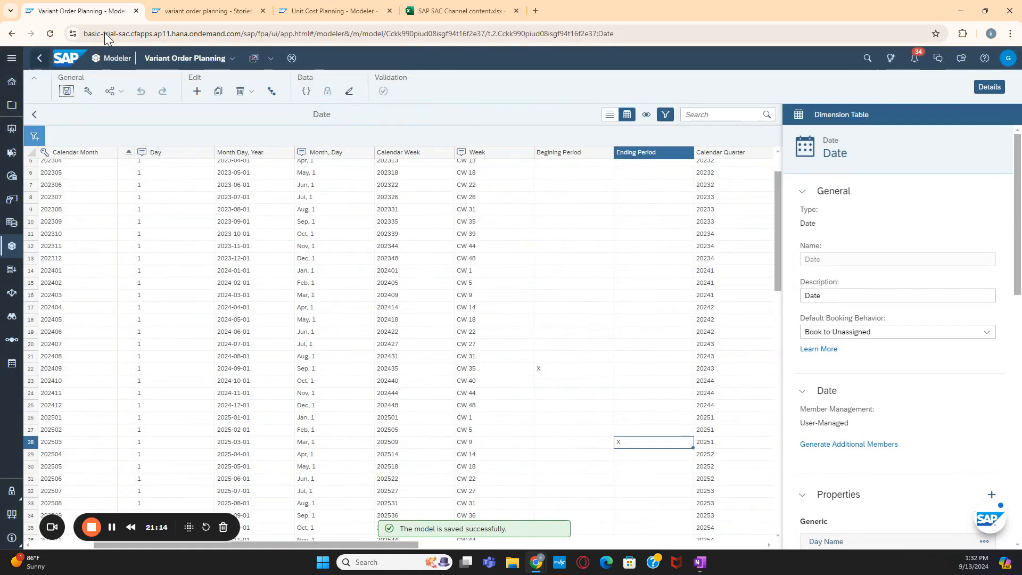
{"action": "left_click", "coordinate": [32, 117]}
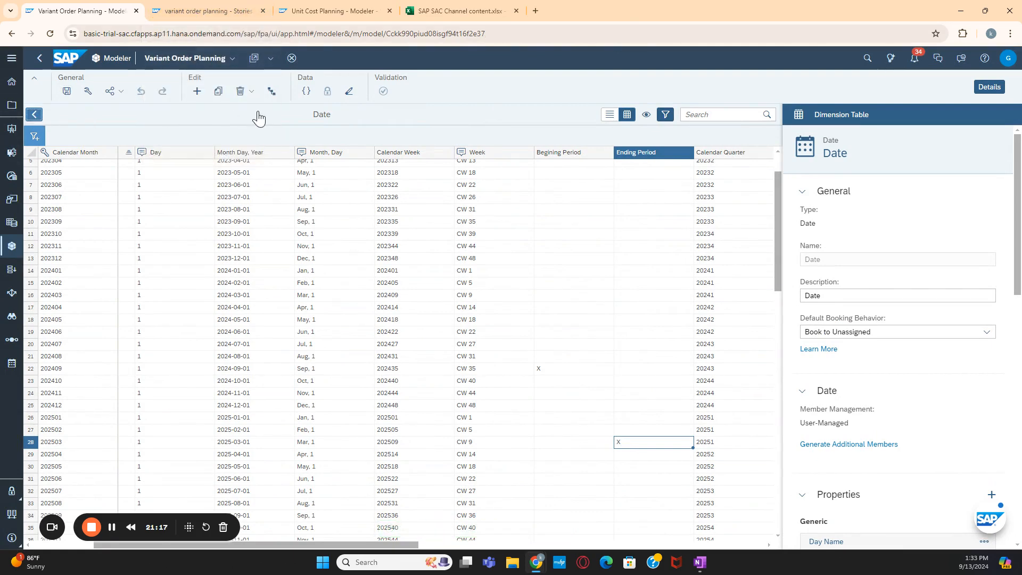
Reopen the Recalculate Total Order Cost data action and review its script at the Brand_Region MEMBERSET line
{"action": "mouse_move", "coordinate": [207, 8]}
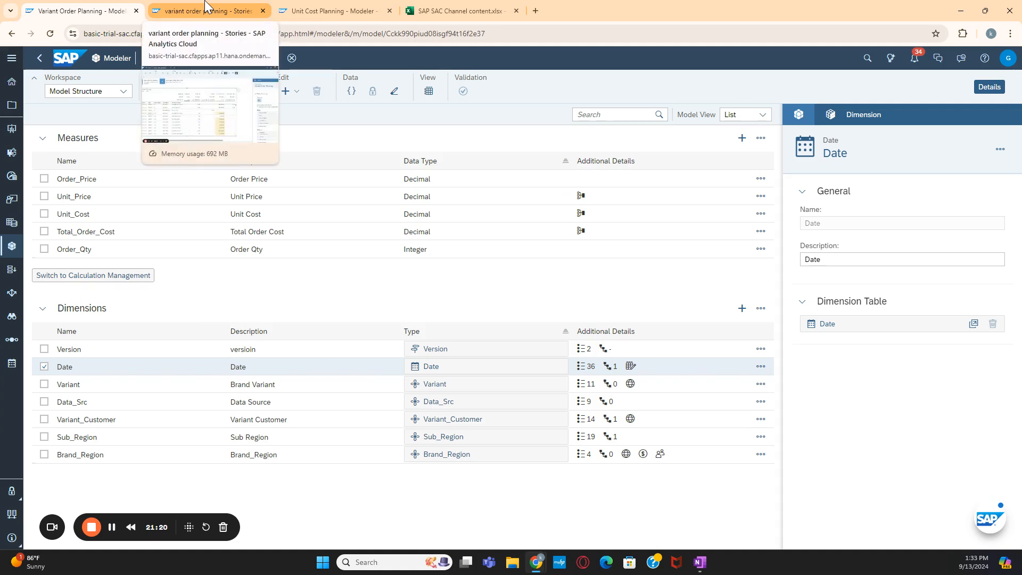
{"action": "left_click", "coordinate": [207, 7]}
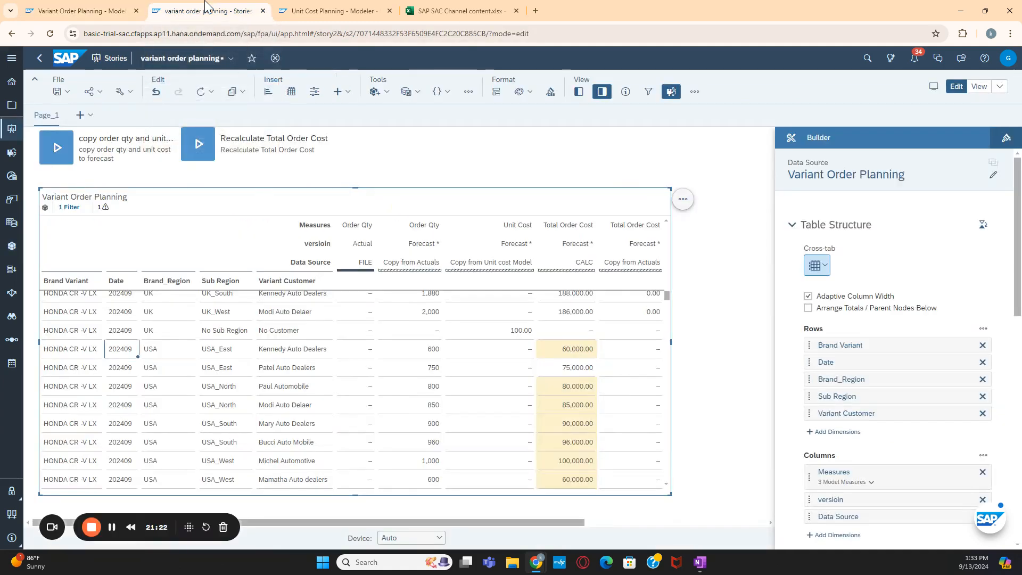
{"action": "left_click", "coordinate": [334, 9]}
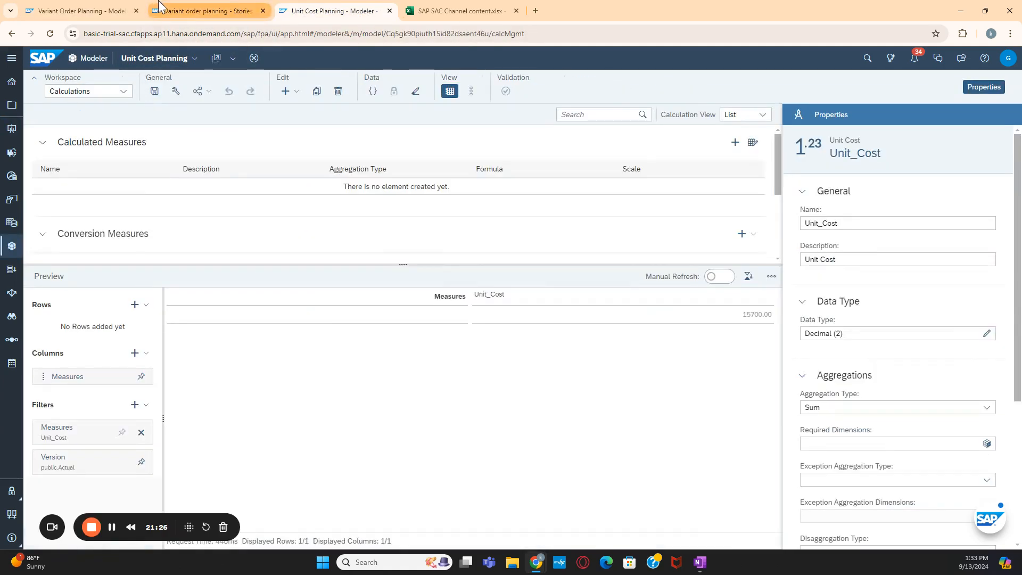
{"action": "left_click", "coordinate": [243, 8]}
{"action": "left_click", "coordinate": [80, 10]}
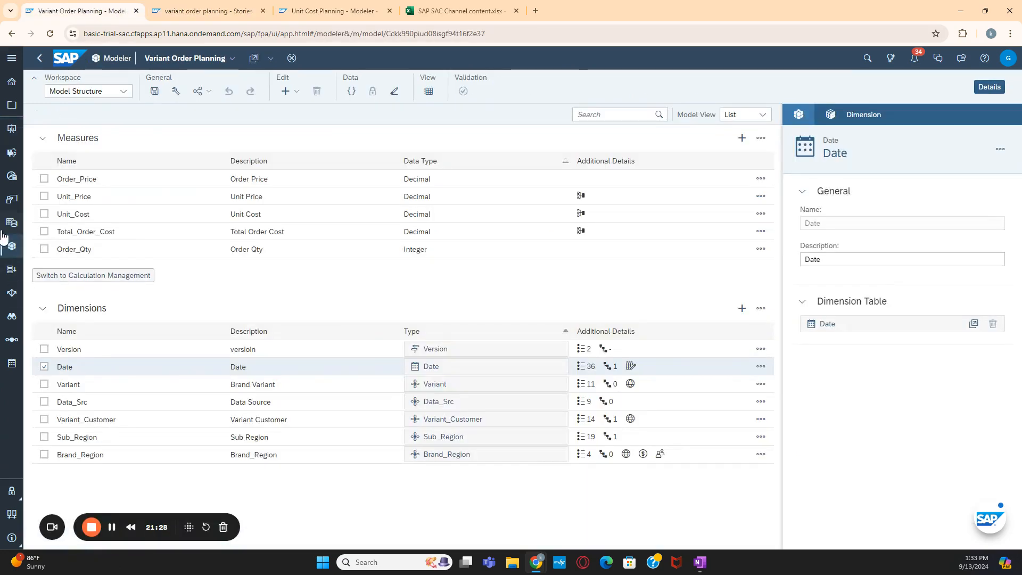
{"action": "left_click", "coordinate": [11, 270]}
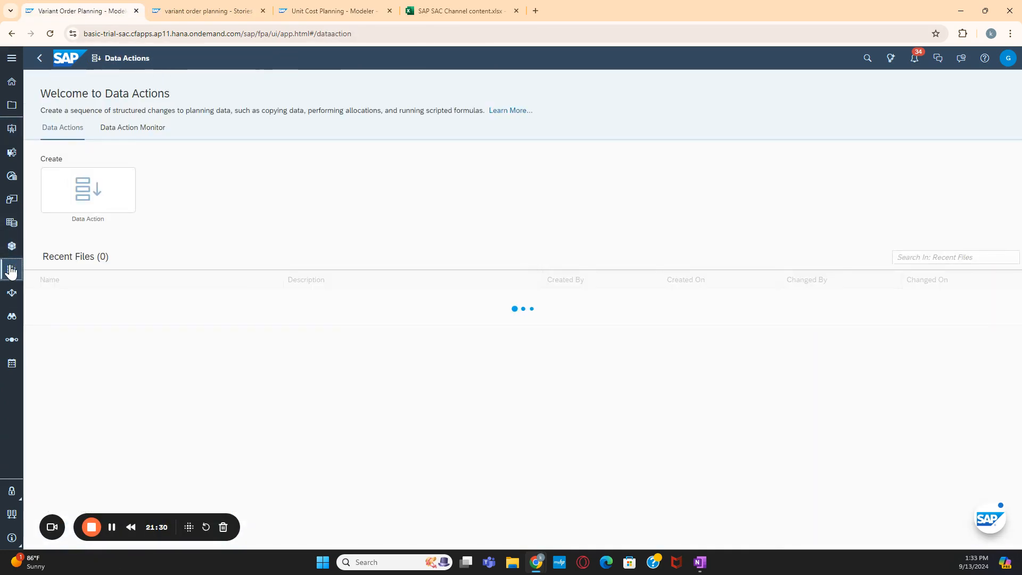
{"action": "left_click", "coordinate": [107, 301]}
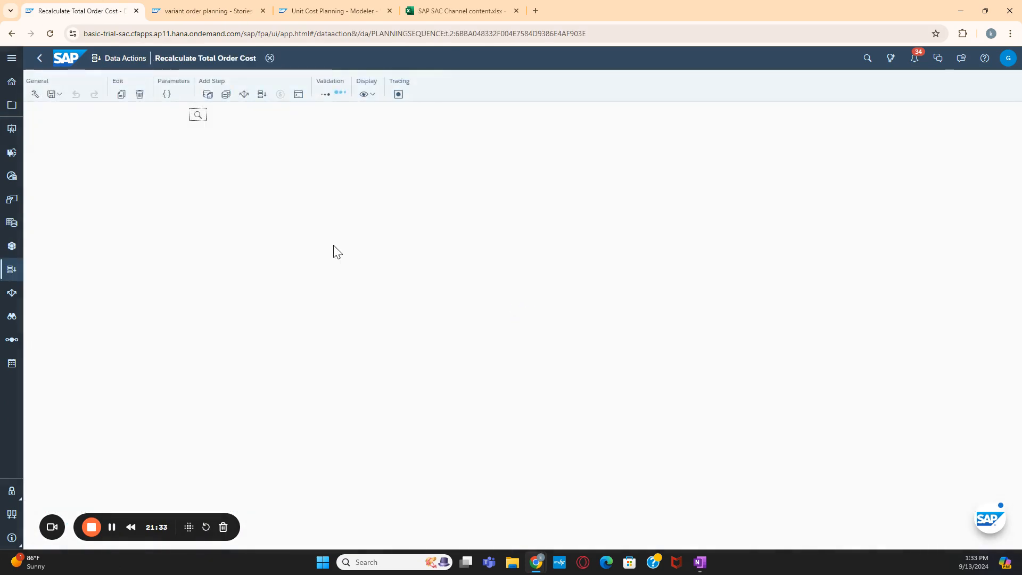
{"action": "left_click", "coordinate": [475, 405]}
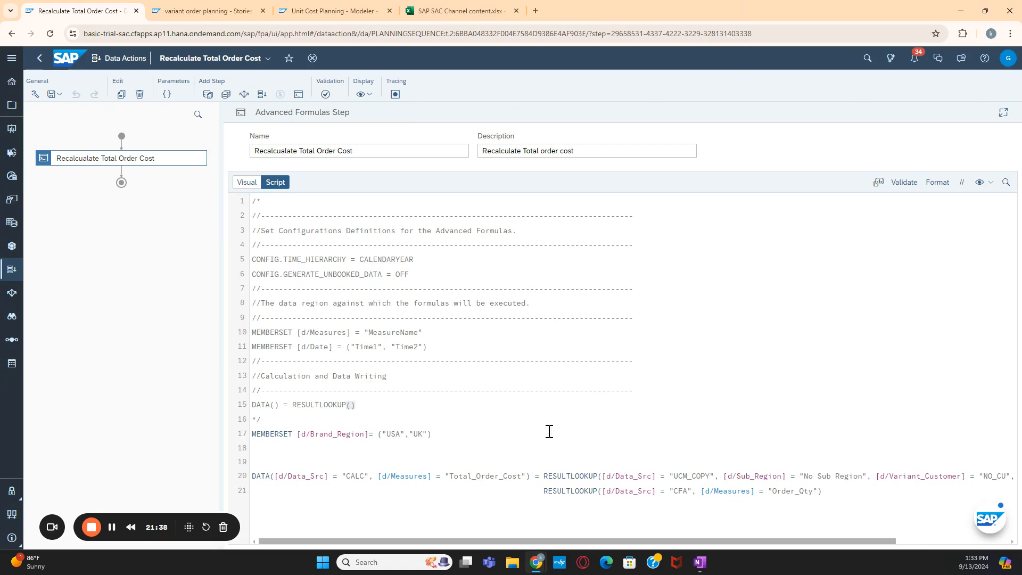
{"action": "left_click", "coordinate": [494, 435]}
{"action": "left_click", "coordinate": [112, 527]}
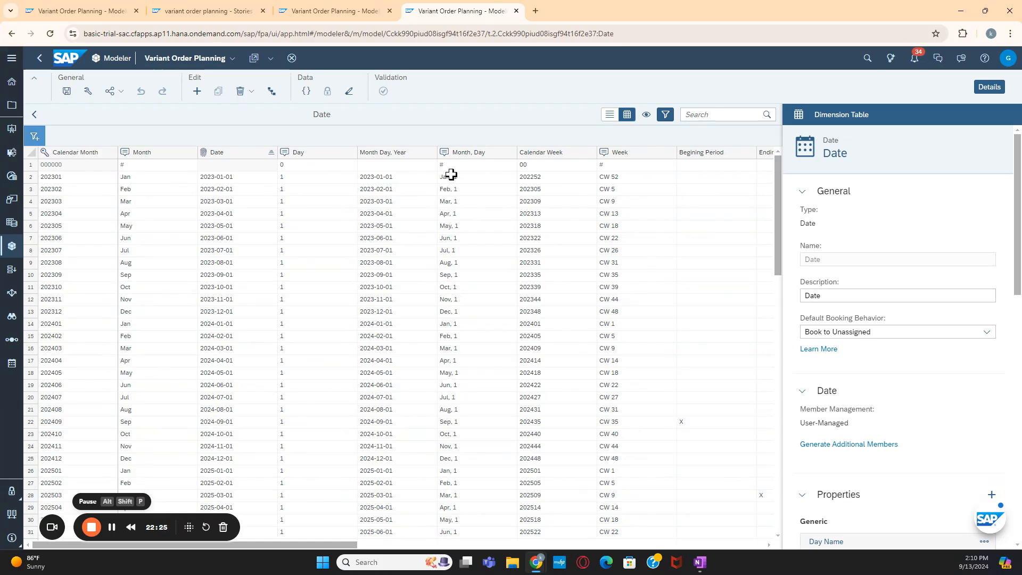
Switch to the Version dimension table of the Variant Order Planning model and examine the public.Forecast member and its category
{"action": "left_click", "coordinate": [192, 7]}
{"action": "left_click", "coordinate": [318, 7]}
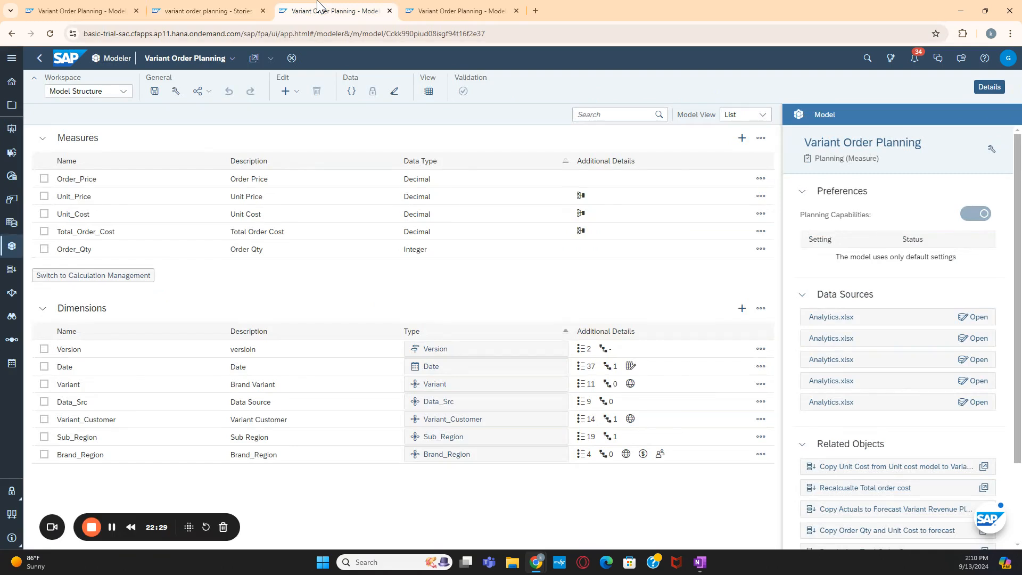
{"action": "left_click", "coordinate": [101, 9]}
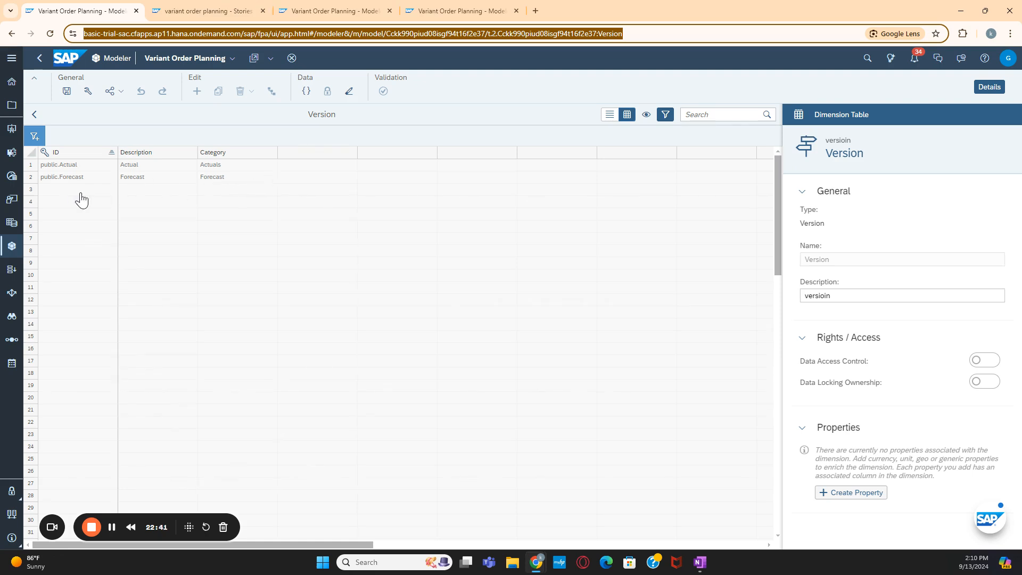
{"action": "left_click", "coordinate": [69, 179]}
{"action": "left_click", "coordinate": [231, 178]}
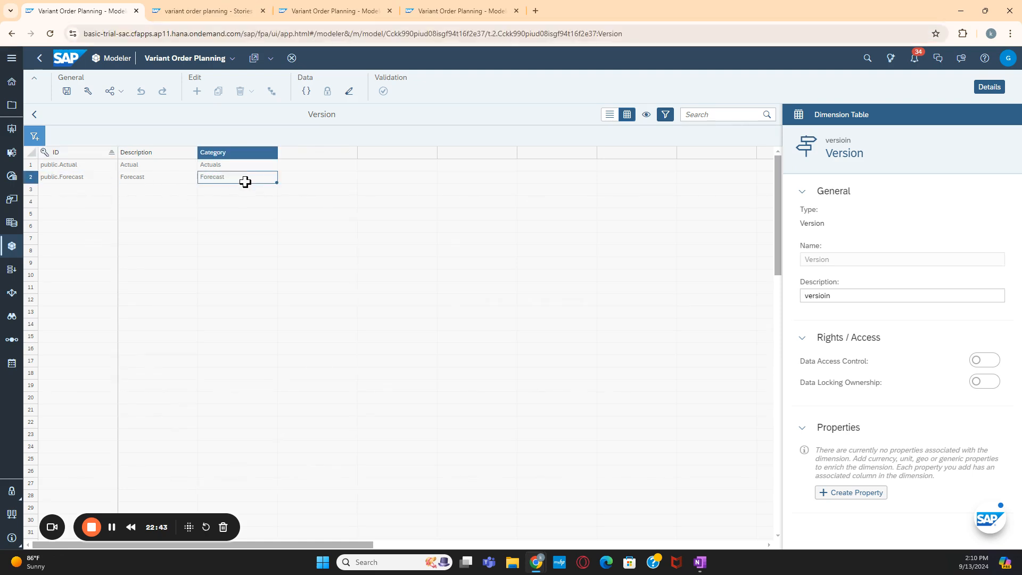
Create a text property for the Version dimension with ID and description Begining
{"action": "left_click", "coordinate": [862, 495]}
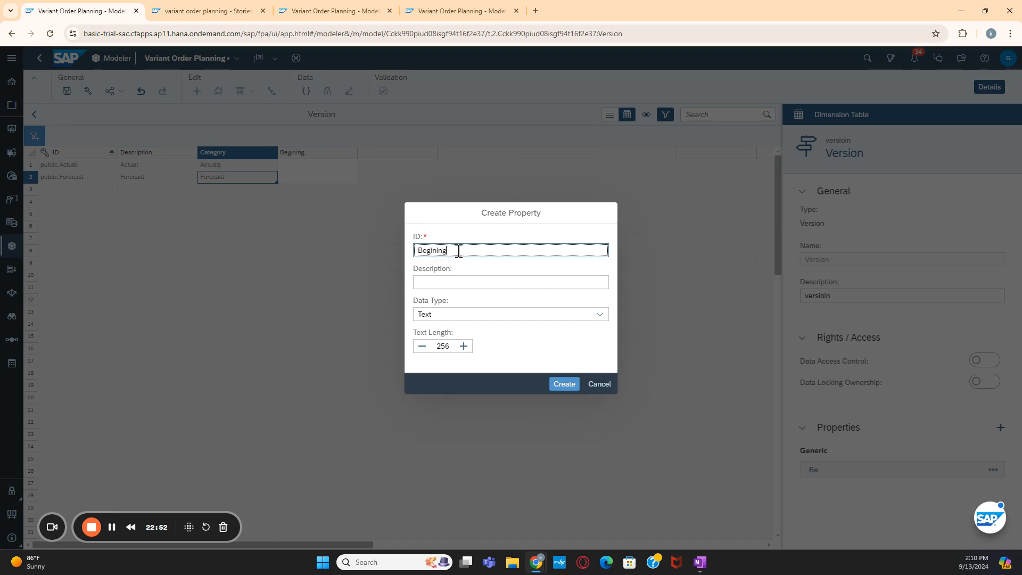
{"action": "left_click_drag", "start_coordinate": [464, 252], "coordinate": [360, 253]}
{"action": "key", "text": "ctrl+c"}
{"action": "left_click", "coordinate": [446, 285]}
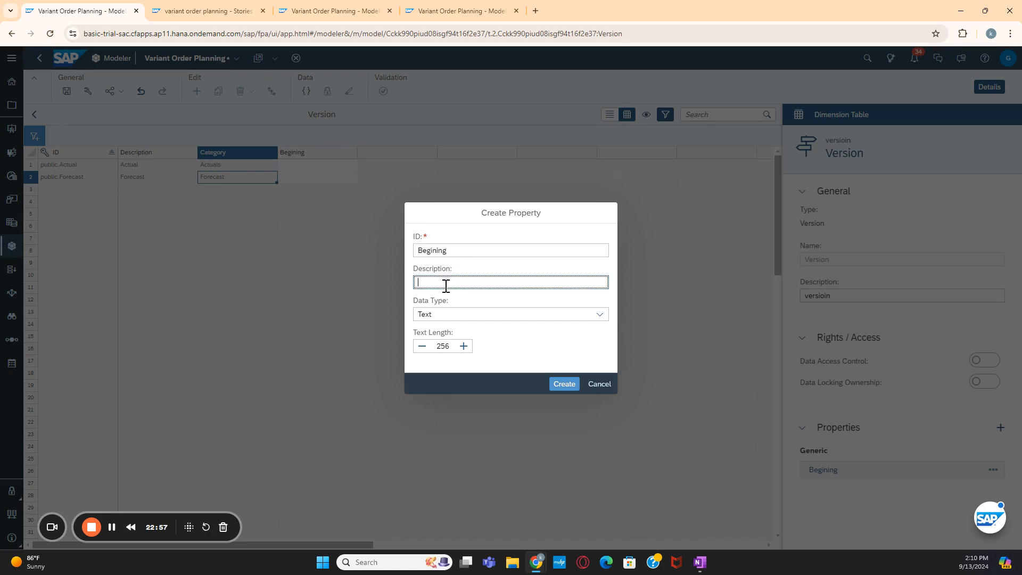
{"action": "key", "text": "ctrl+v"}
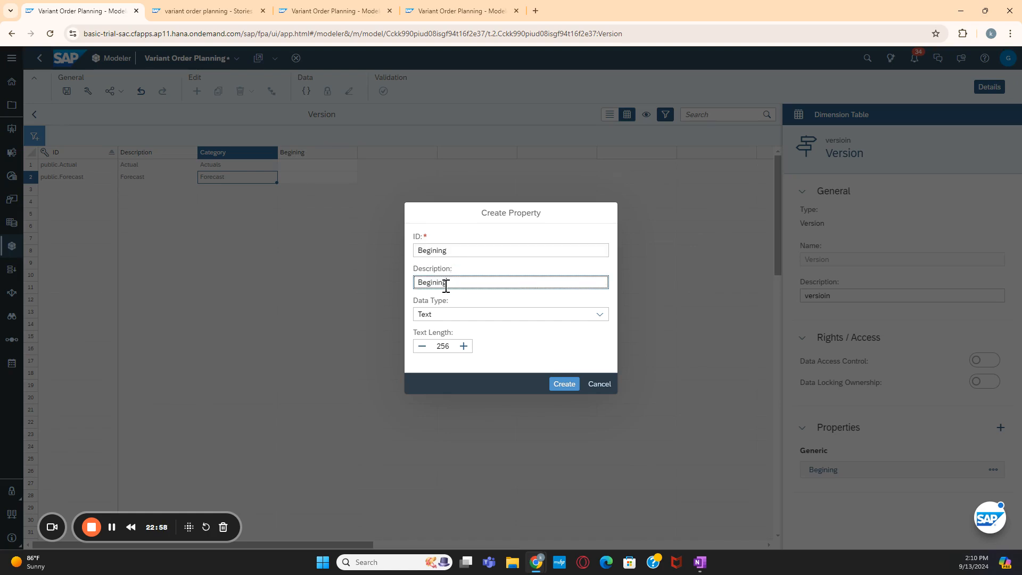
{"action": "left_click", "coordinate": [565, 386]}
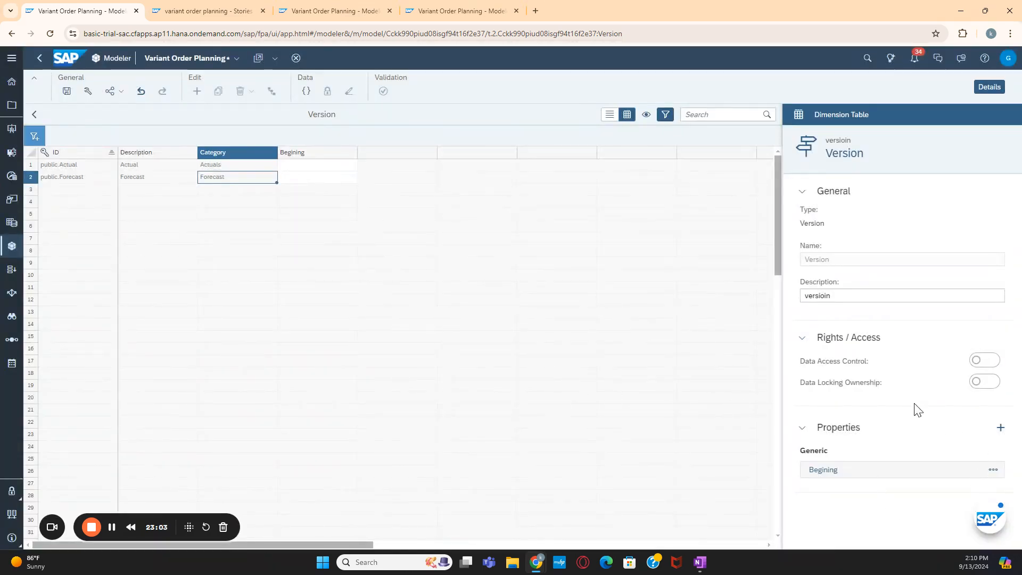
Create a second text property for the Version dimension with ID and description Ending
{"action": "left_click", "coordinate": [1001, 427]}
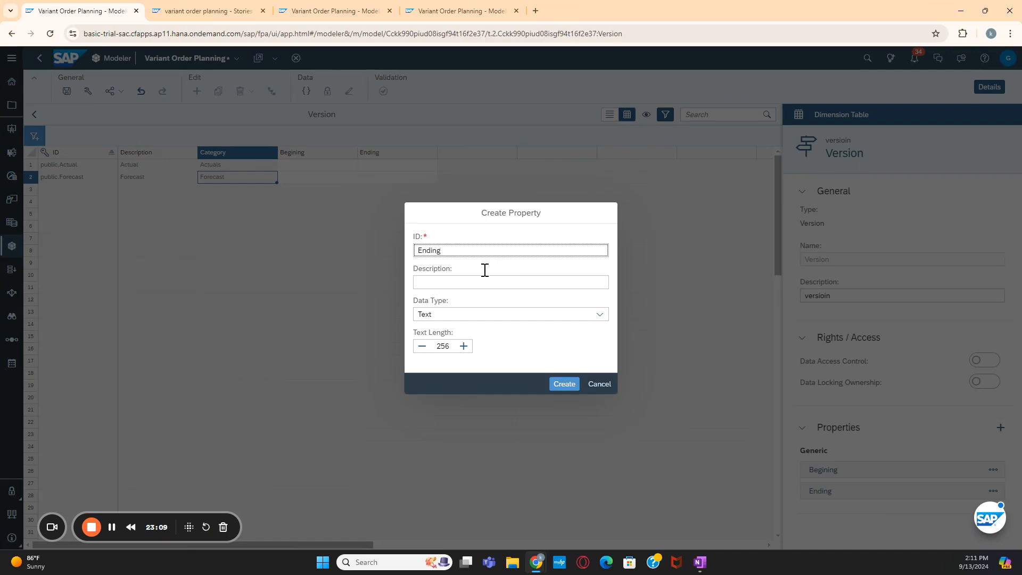
{"action": "left_click", "coordinate": [460, 283]}
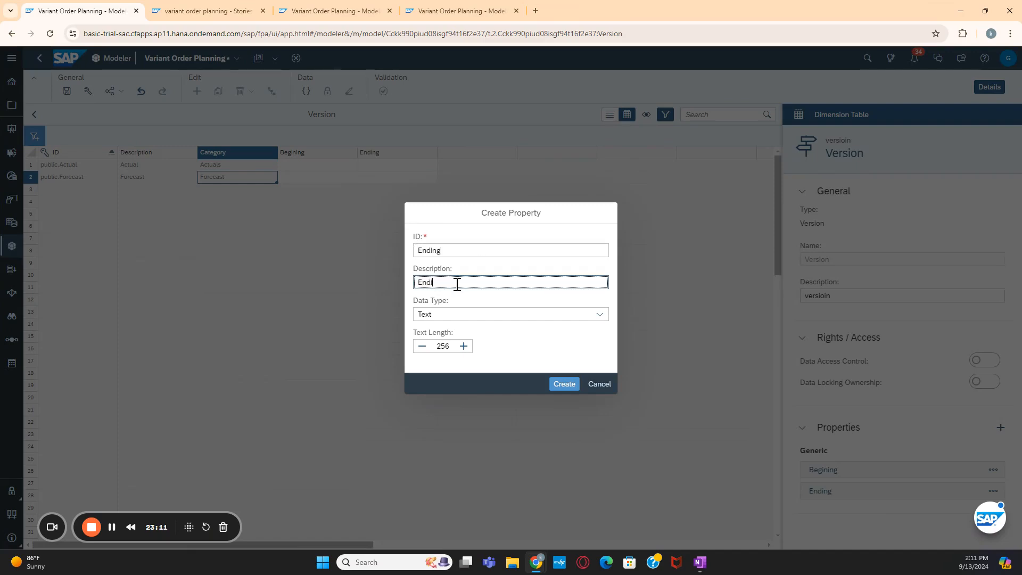
{"action": "left_click", "coordinate": [564, 383]}
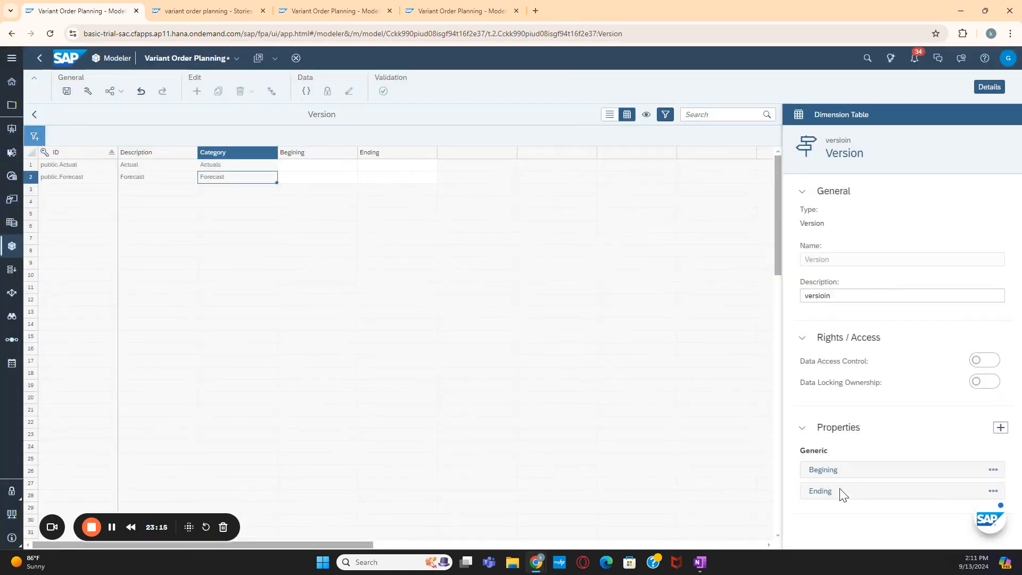
Set the Begining property of the public.Forecast member to 202409
{"action": "left_click", "coordinate": [72, 182]}
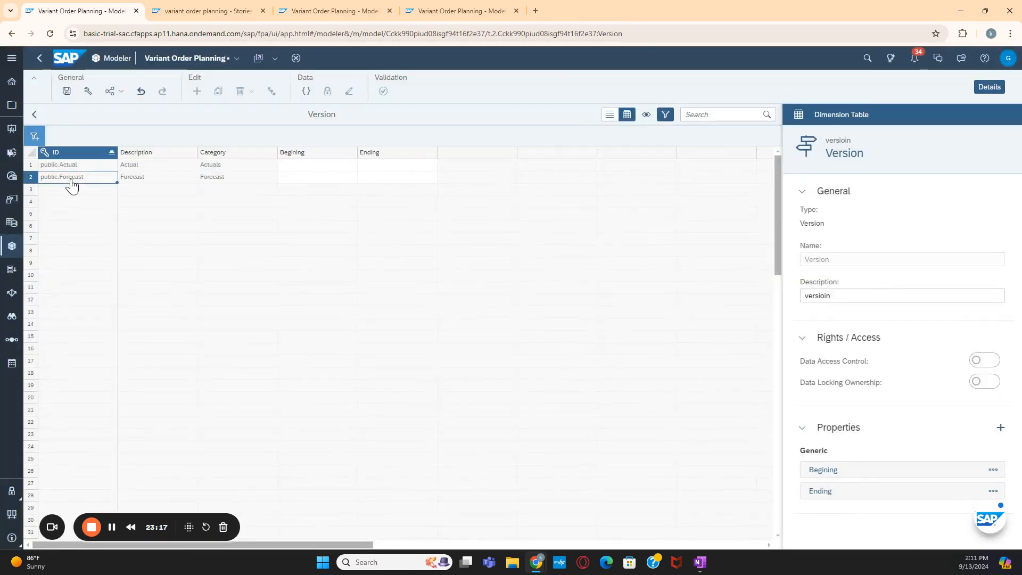
{"action": "left_click", "coordinate": [303, 179]}
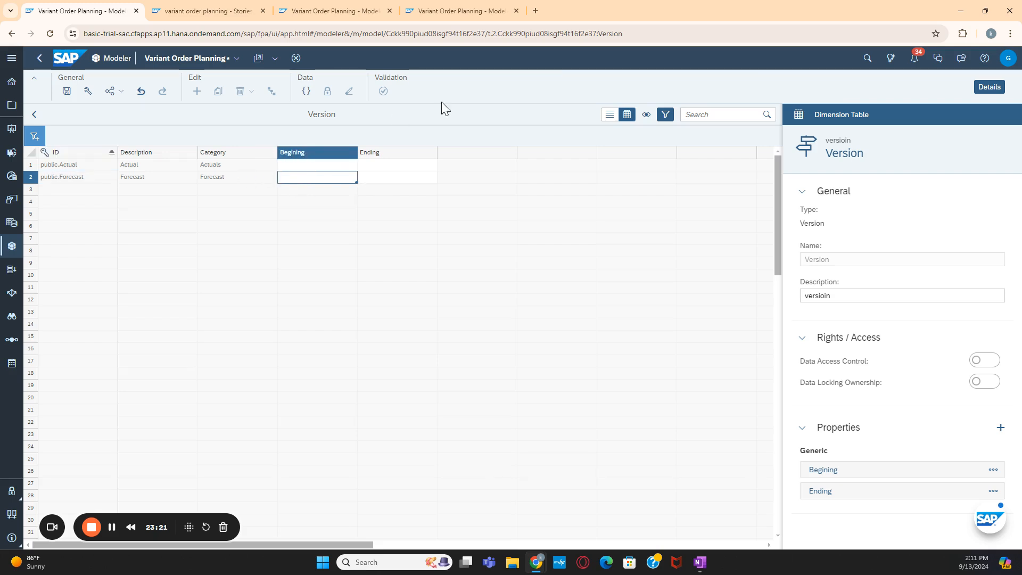
{"action": "double_click", "coordinate": [294, 179]}
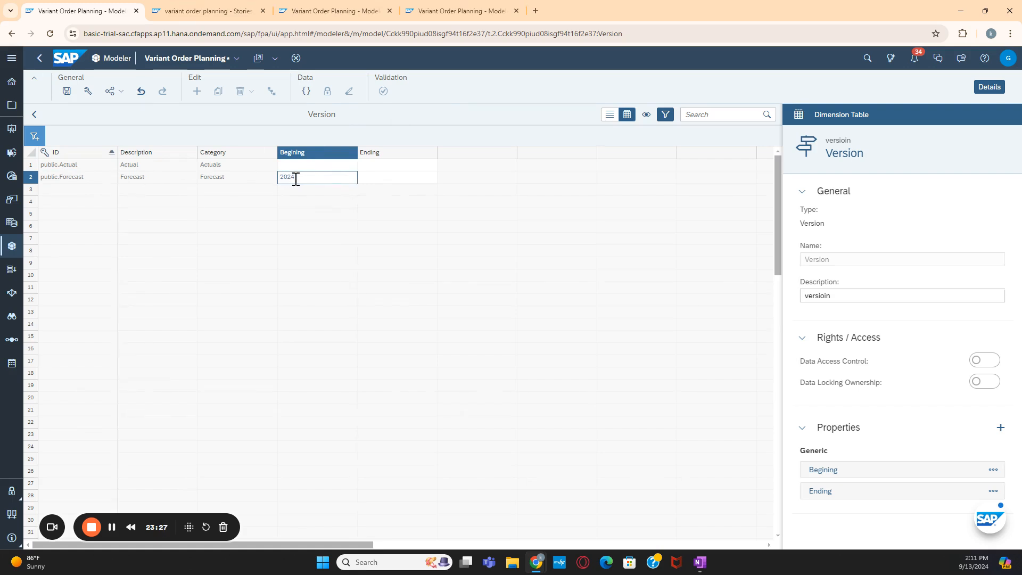
{"action": "type", "text": "202409"}
Set the Ending property of the public.Forecast member to 202503 and save the model
{"action": "left_click", "coordinate": [376, 179]}
{"action": "type", "text": "202503"}
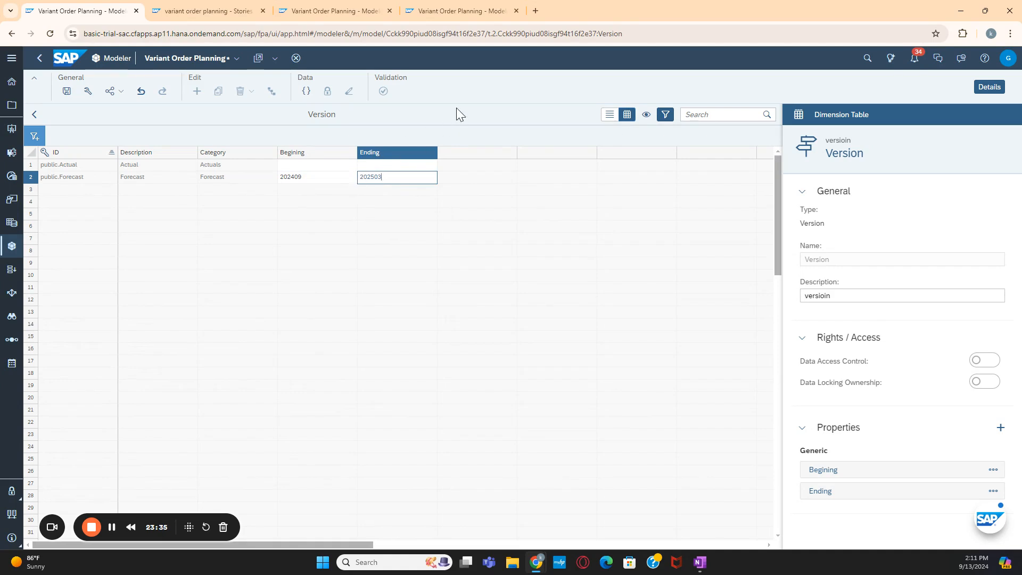
{"action": "key", "text": "Return"}
{"action": "left_click", "coordinate": [66, 92]}
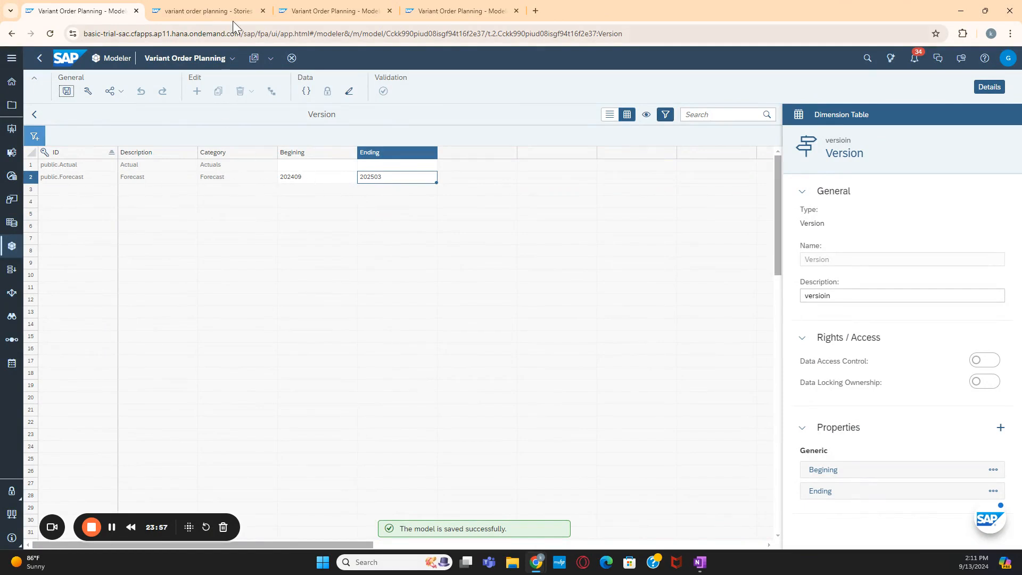
Open the Recalculate Total Order Cost data action from the recent data action files
{"action": "left_click", "coordinate": [220, 8]}
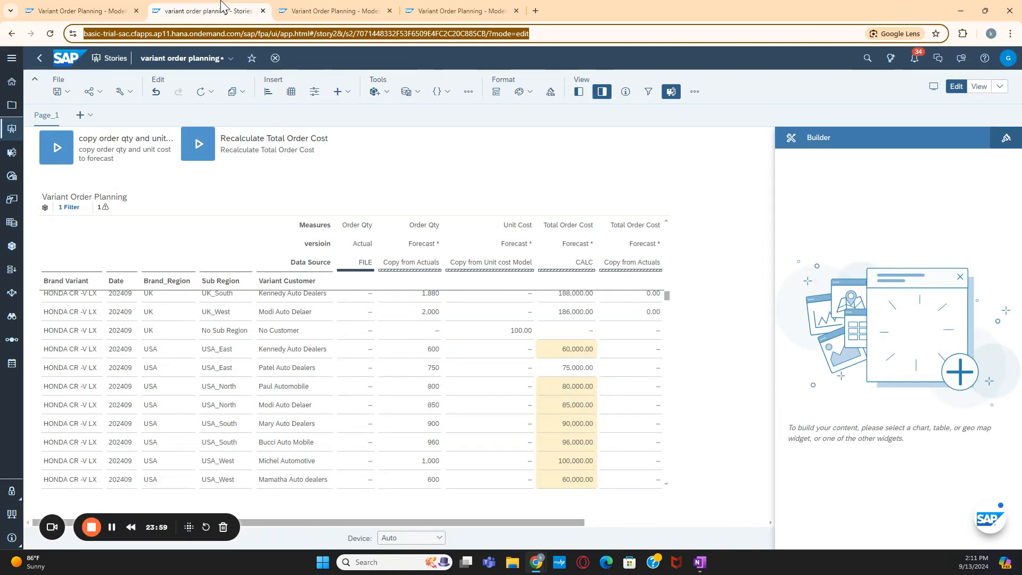
{"action": "left_click", "coordinate": [319, 10]}
{"action": "left_click", "coordinate": [440, 6]}
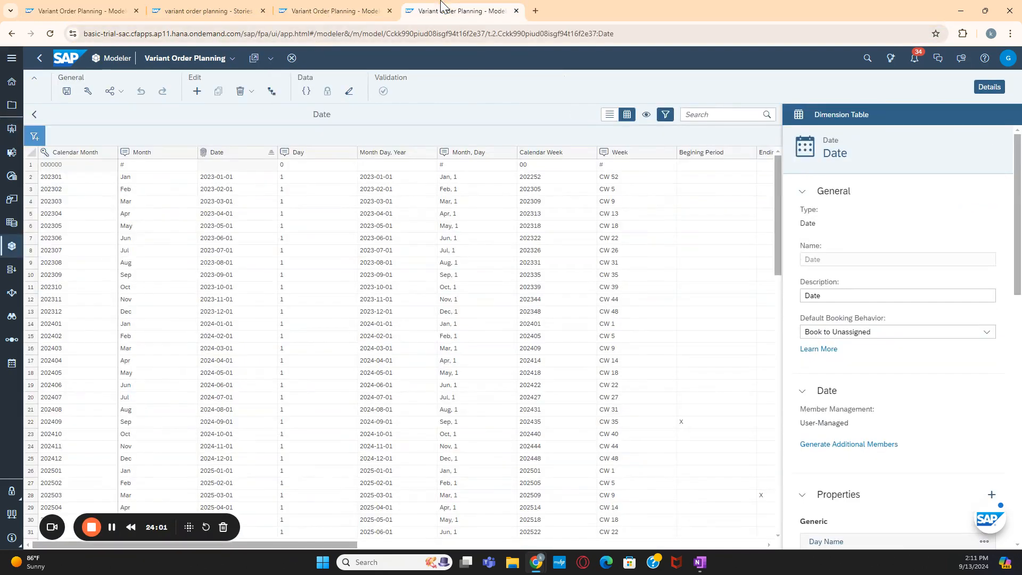
{"action": "left_click", "coordinate": [341, 9]}
{"action": "left_click", "coordinate": [224, 7]}
{"action": "left_click", "coordinate": [321, 10]}
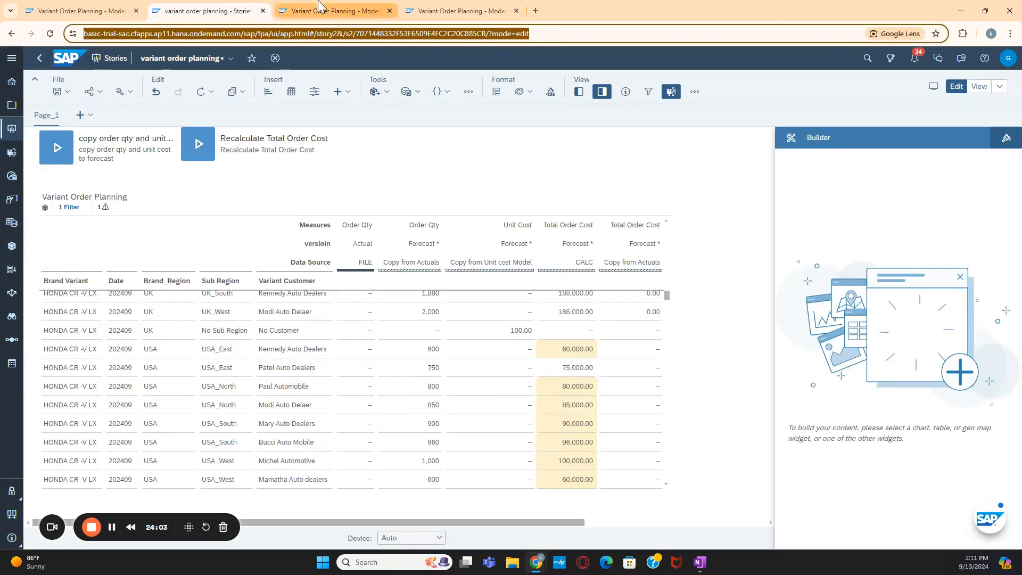
{"action": "left_click", "coordinate": [10, 269]}
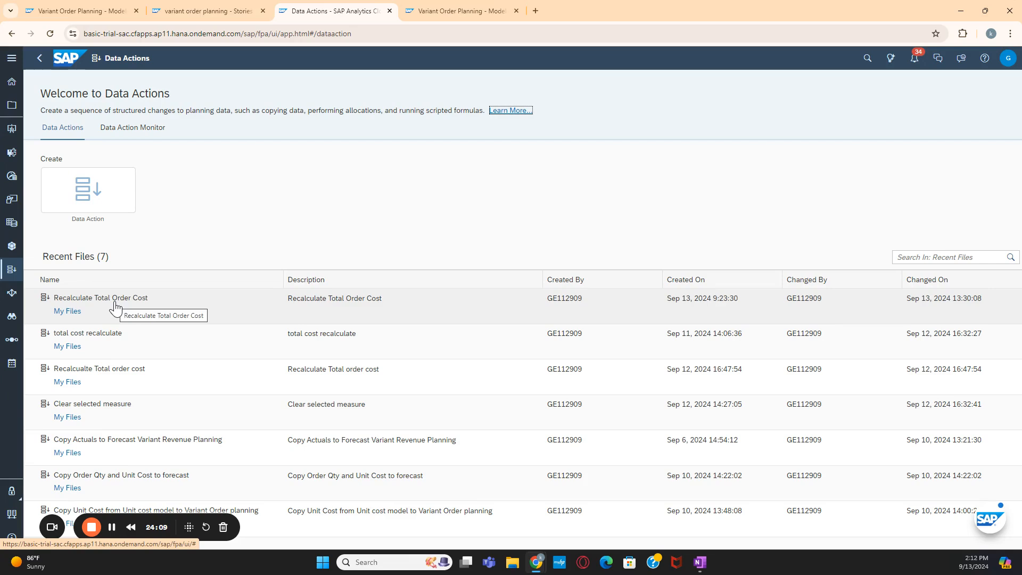
{"action": "left_click", "coordinate": [115, 305]}
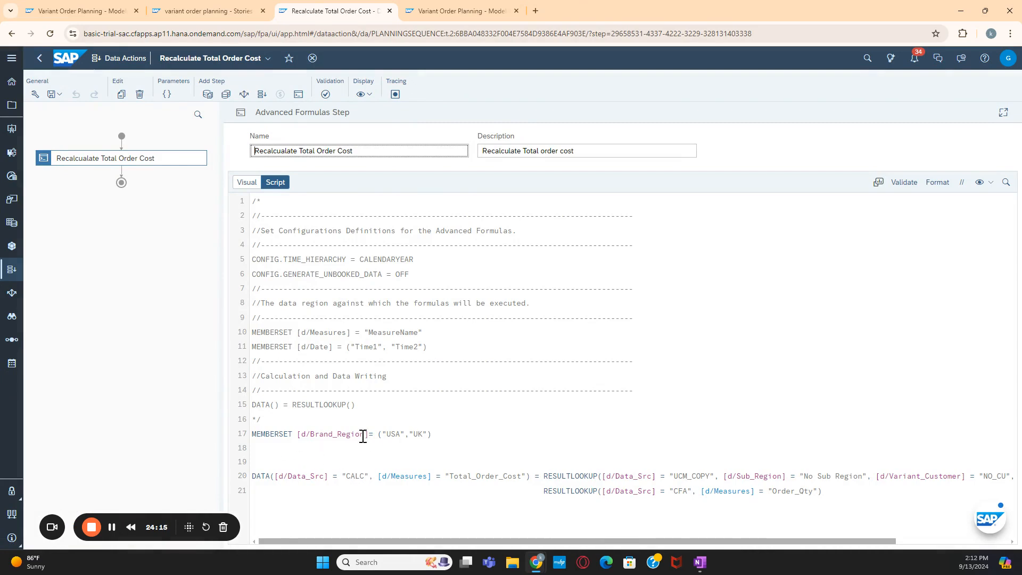
Replace the Brand_Region value list in the script's MEMBERSET line with USA, without parentheses or quotation marks
{"action": "left_click", "coordinate": [432, 434]}
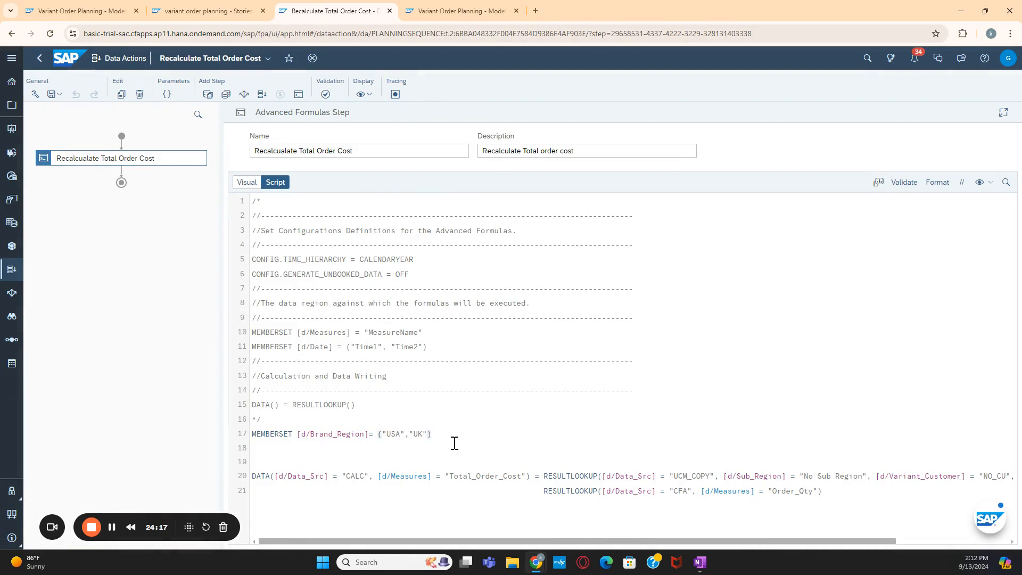
{"action": "key", "text": "BackSpace"}
{"action": "key", "text": "BackSpace"}
{"action": "key", "text": "BackSpace"}
{"action": "key", "text": "BackSpace"}
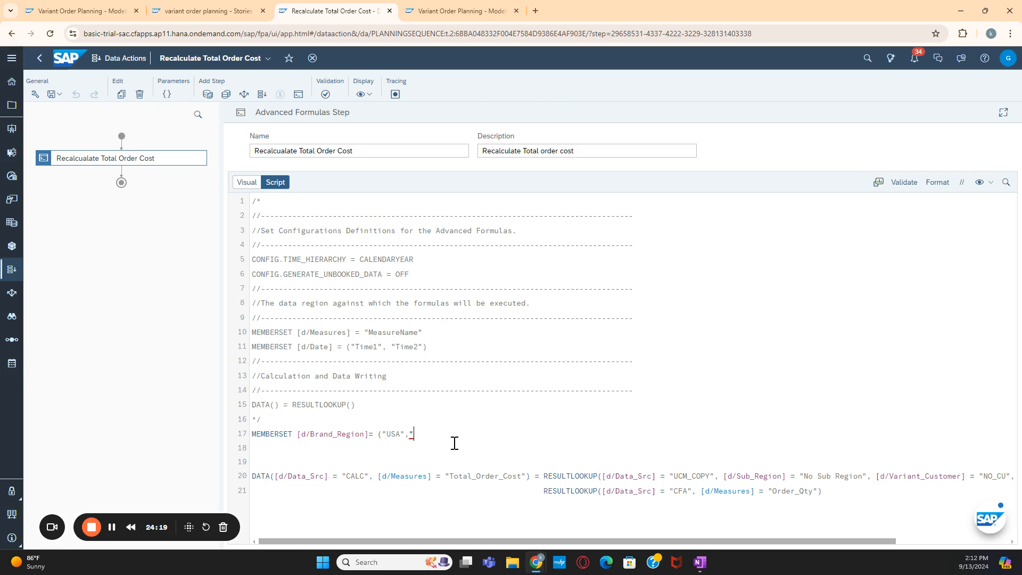
{"action": "key", "text": "Left"}
{"action": "key", "text": "Delete"}
{"action": "key", "text": "Delete"}
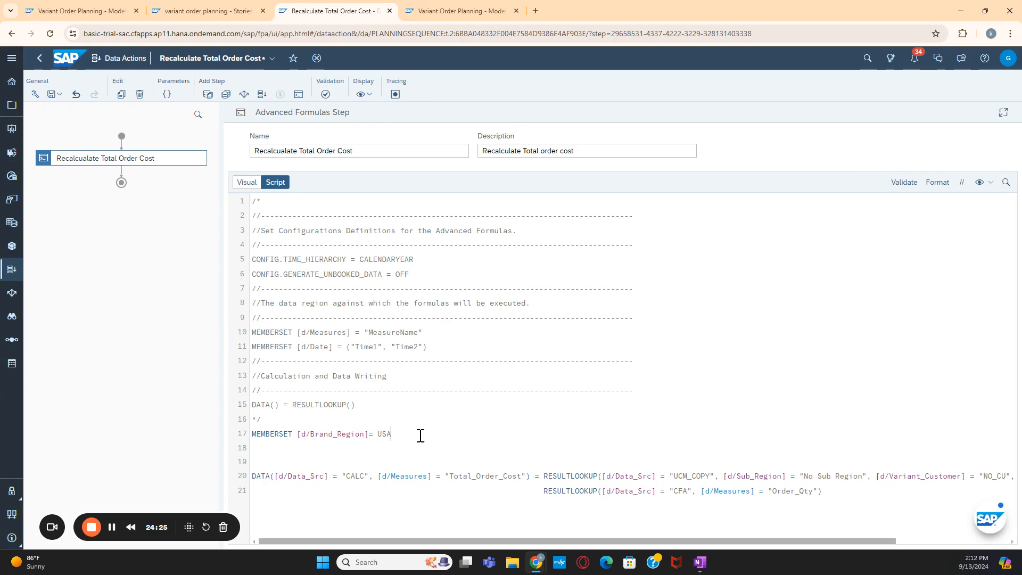
Add a new MEMBERSET line for the [d/Date] dimension below the Brand_Region line
{"action": "key", "text": "Return"}
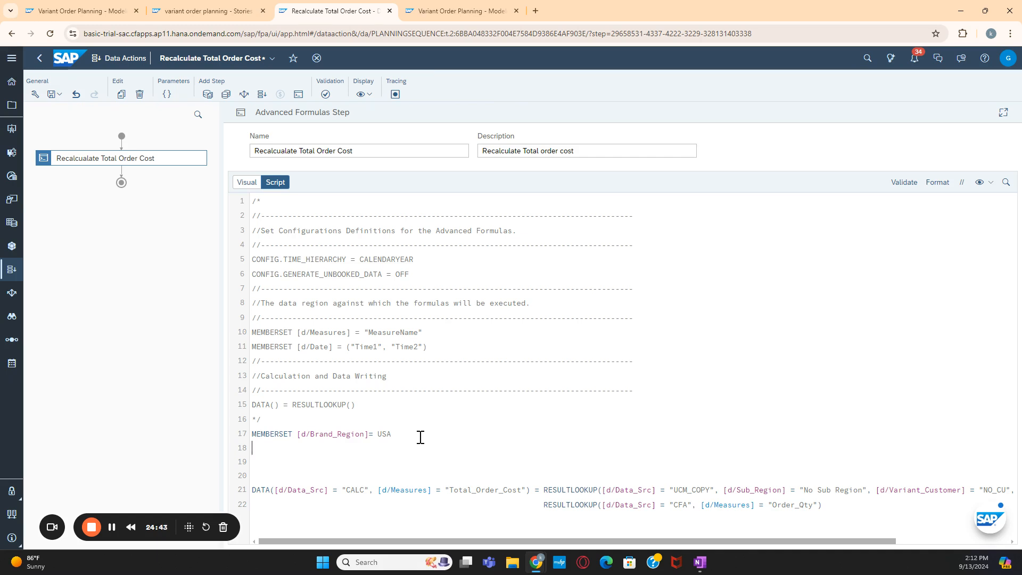
{"action": "type", "text": "mem"}
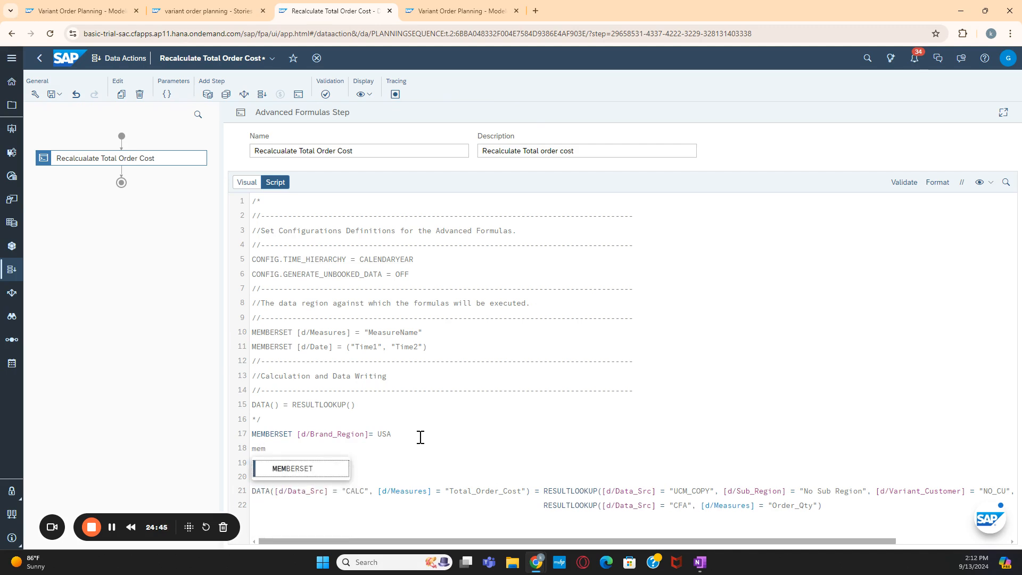
{"action": "left_click", "coordinate": [307, 471]}
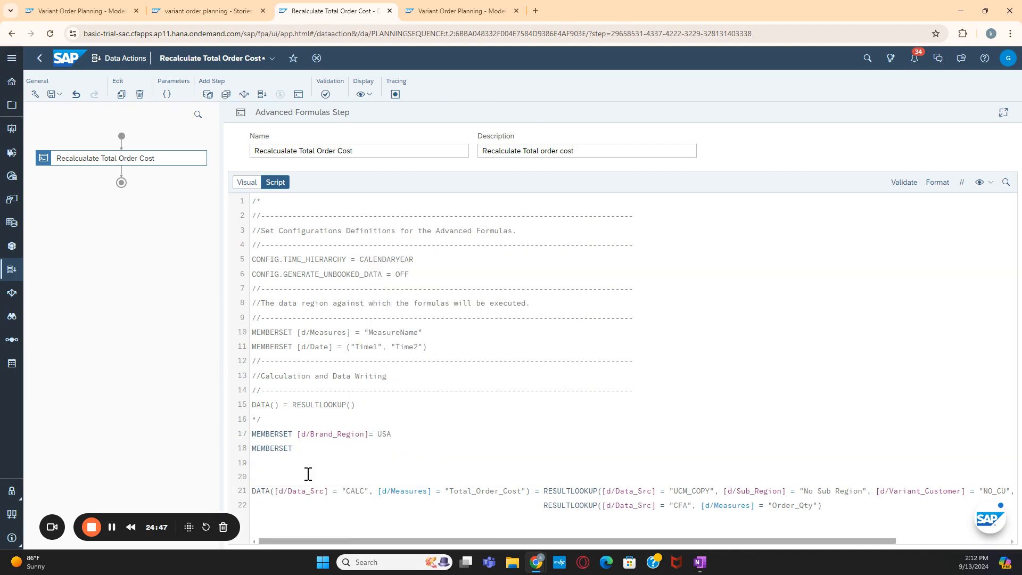
{"action": "type", "text": "["}
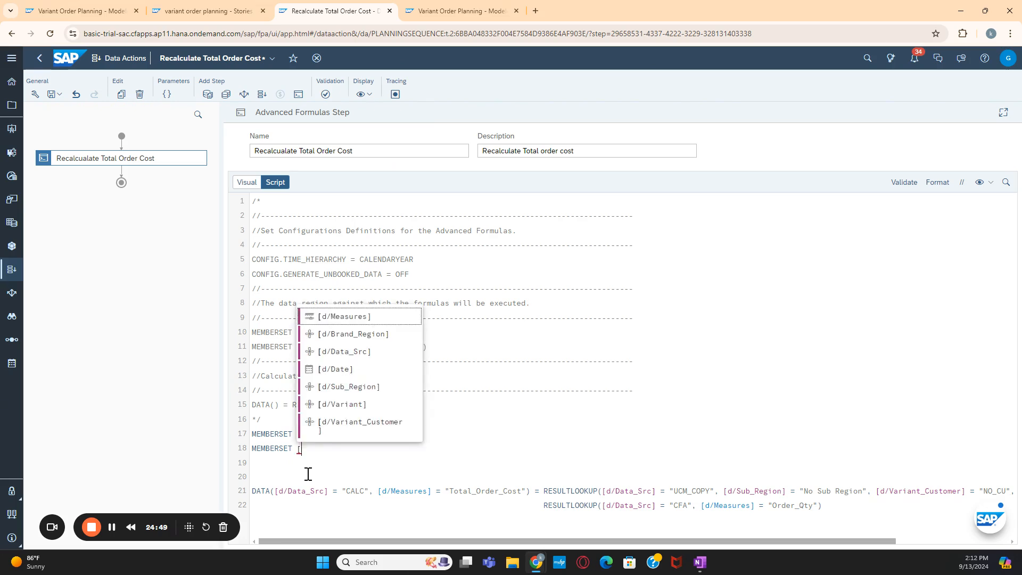
{"action": "left_click", "coordinate": [340, 370]}
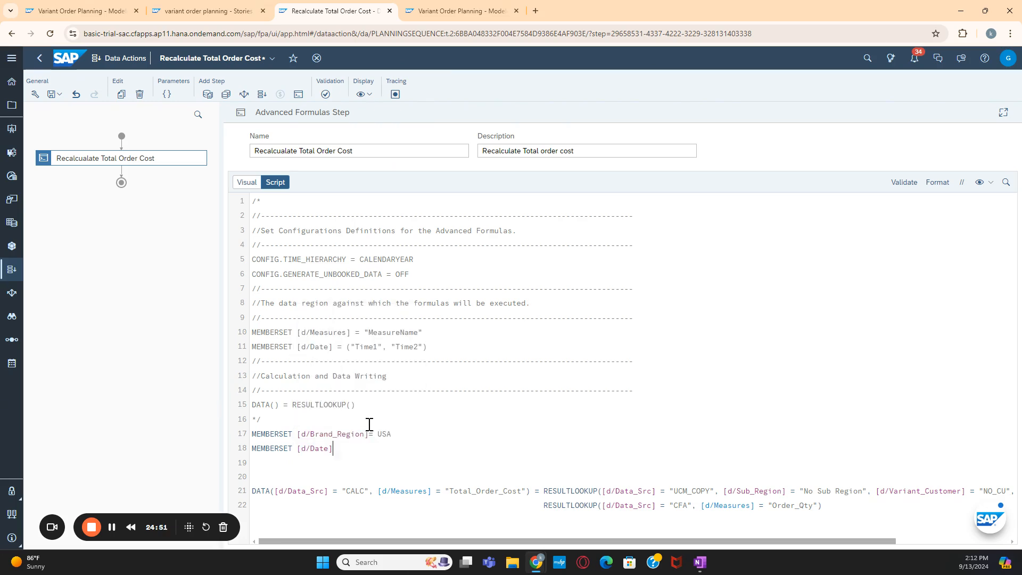
Check the Forecast period in the Version table, then assign [d/Version].[p/Begining] to the script's Date MEMBERSET as its start
{"action": "left_click", "coordinate": [74, 11]}
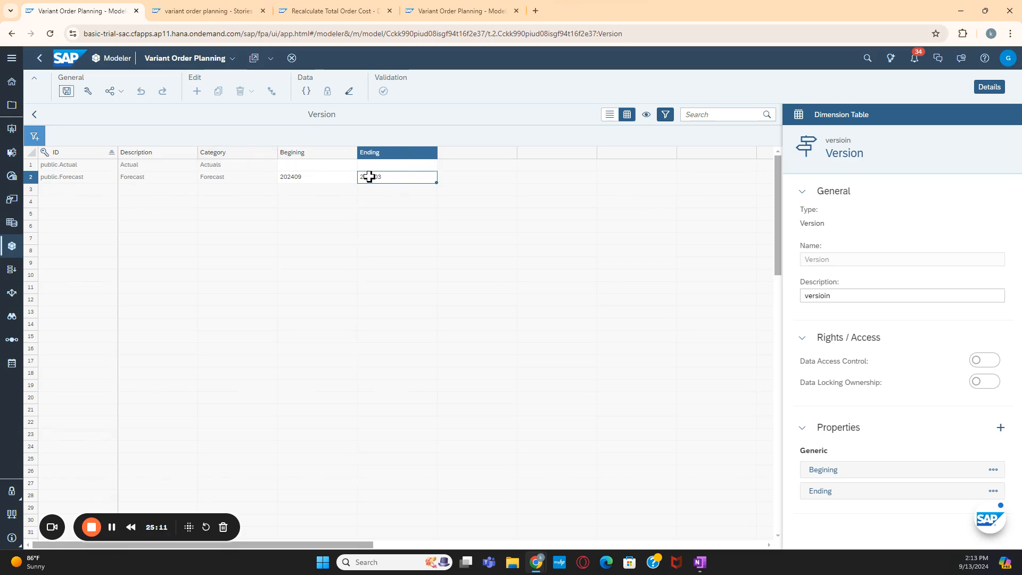
{"action": "left_click", "coordinate": [207, 5]}
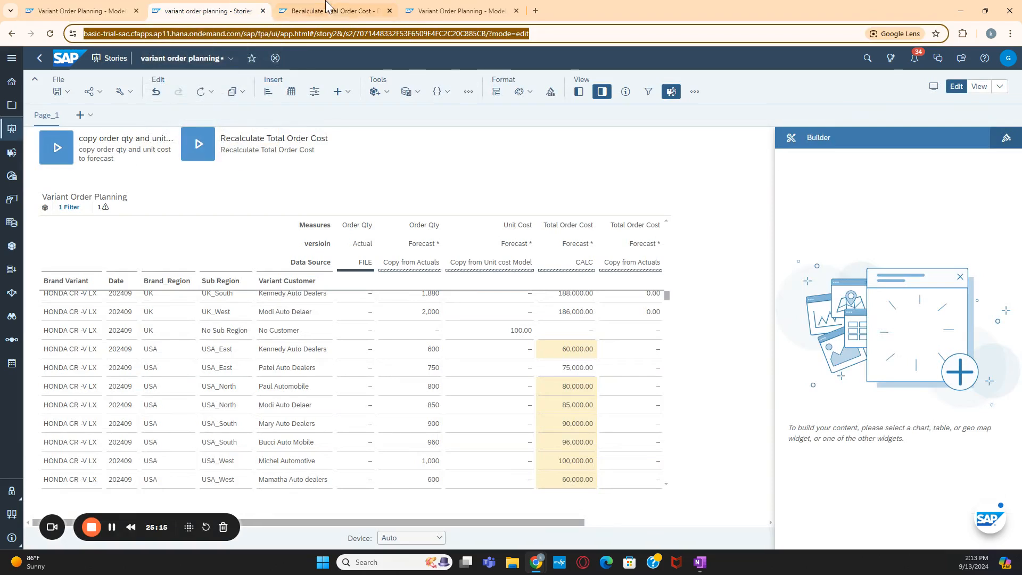
{"action": "left_click", "coordinate": [330, 11]}
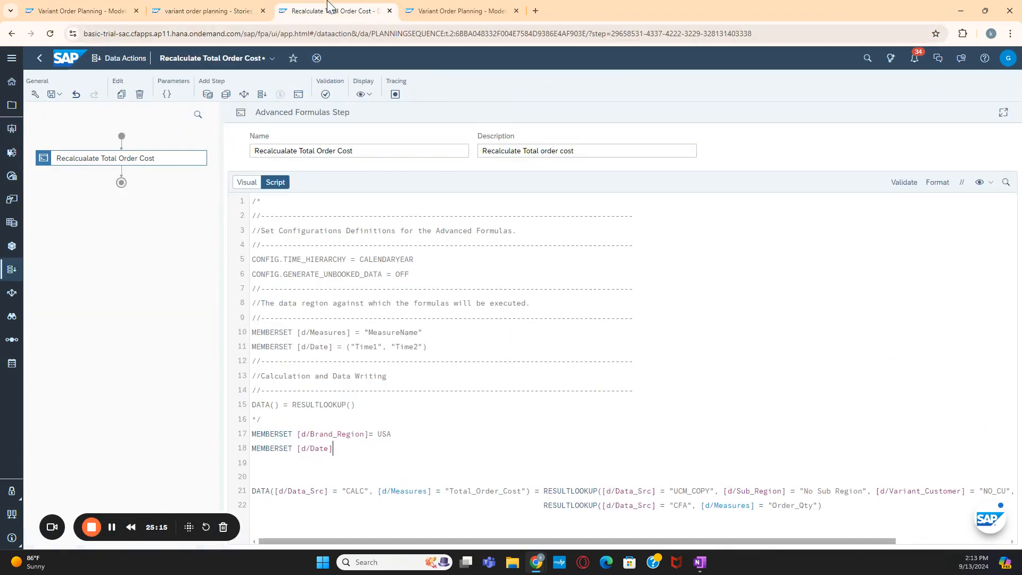
{"action": "left_click", "coordinate": [355, 454]}
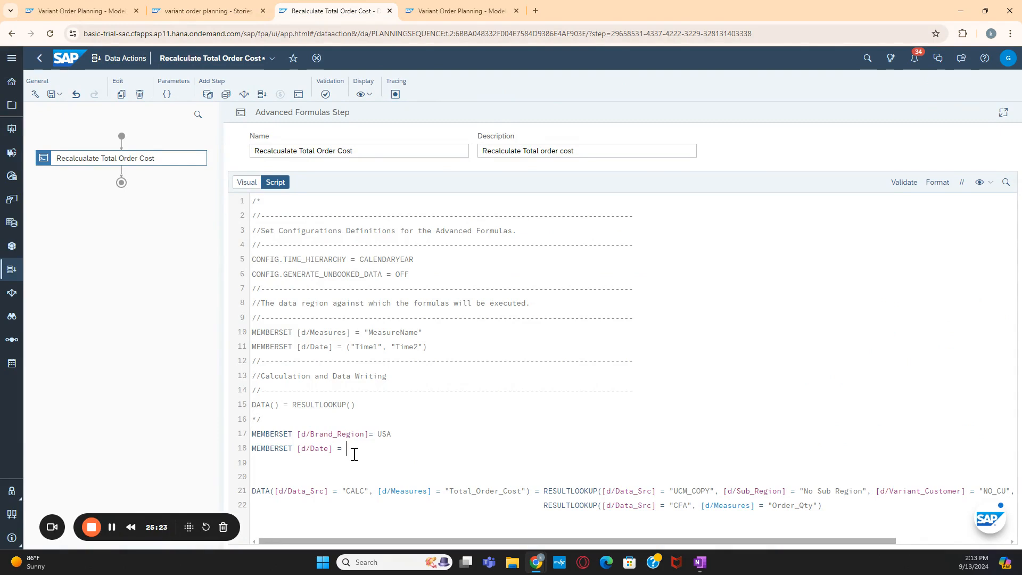
{"action": "type", "text": "d"}
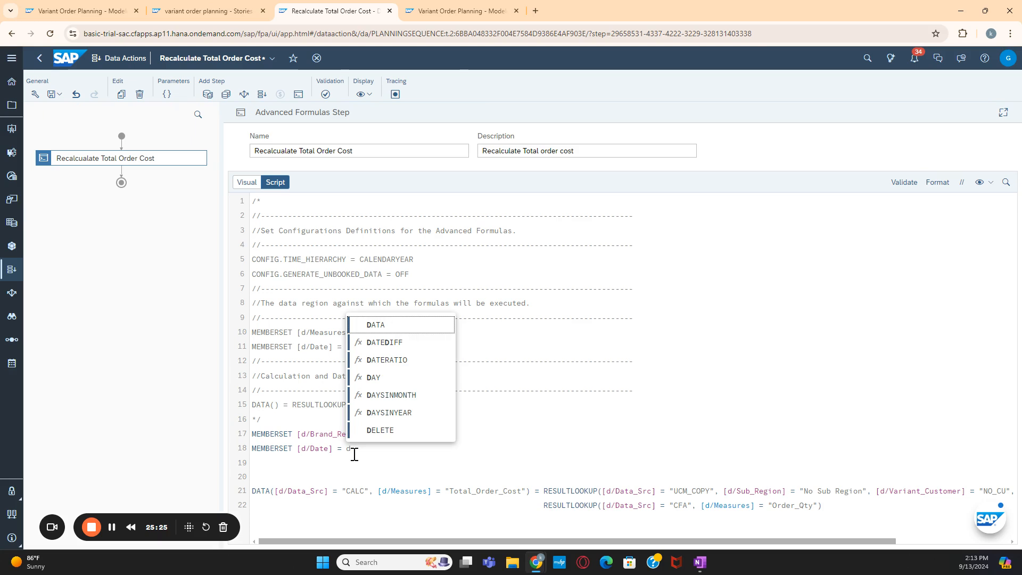
{"action": "key", "text": "BackSpace"}
{"action": "type", "text": "[d"}
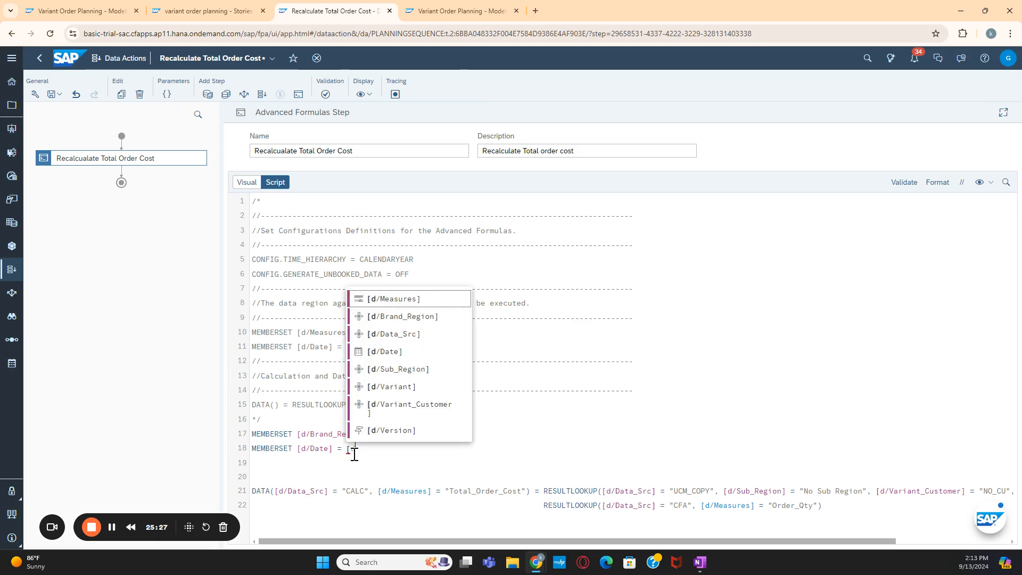
{"action": "left_click", "coordinate": [421, 429]}
{"action": "type", "text": "."}
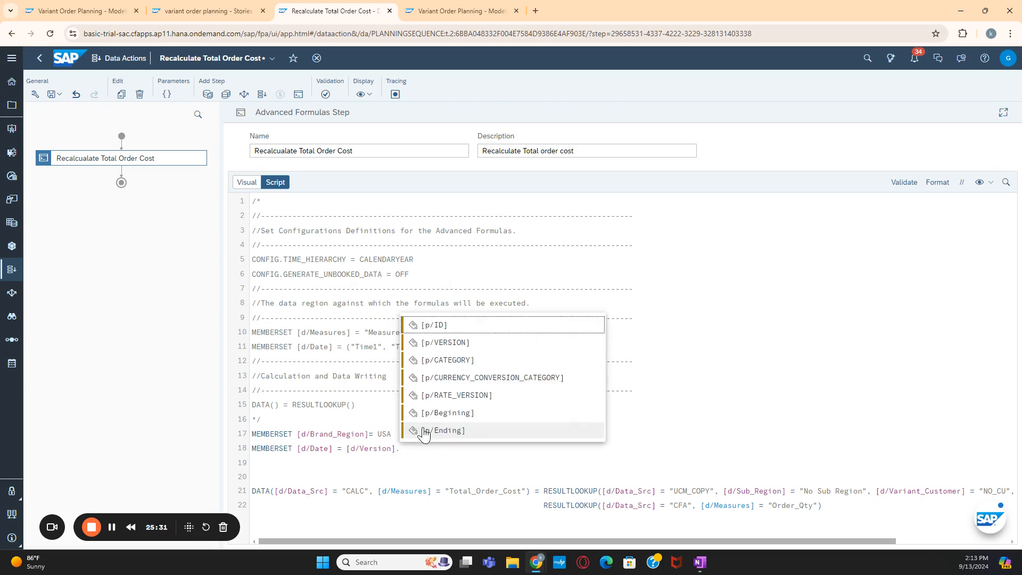
{"action": "left_click", "coordinate": [468, 411]}
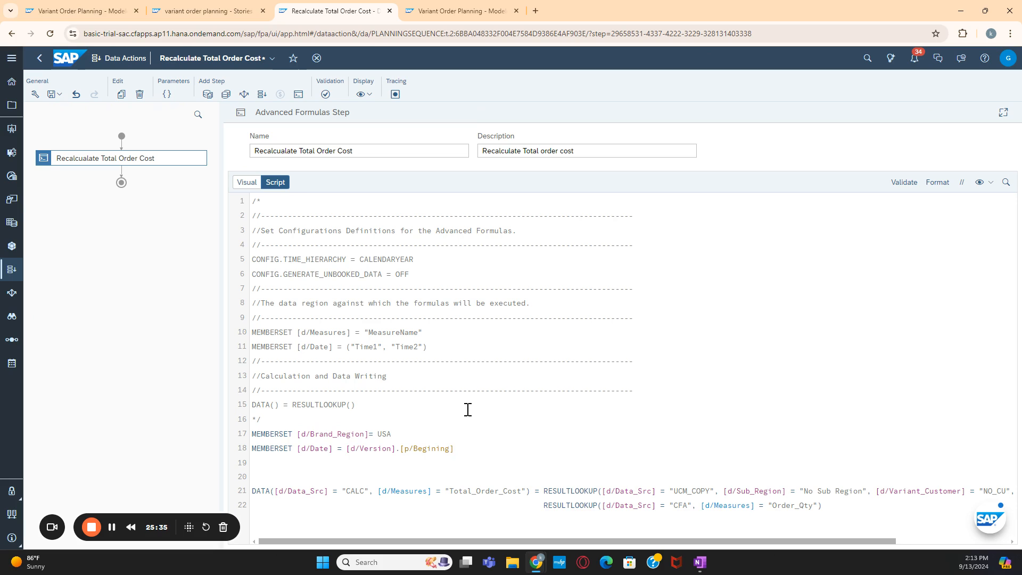
Extend the script's Date MEMBERSET with TO [d/Version].[p/Ending] as the end of the period
{"action": "type", "text": "TO"}
{"action": "left_click", "coordinate": [481, 468]}
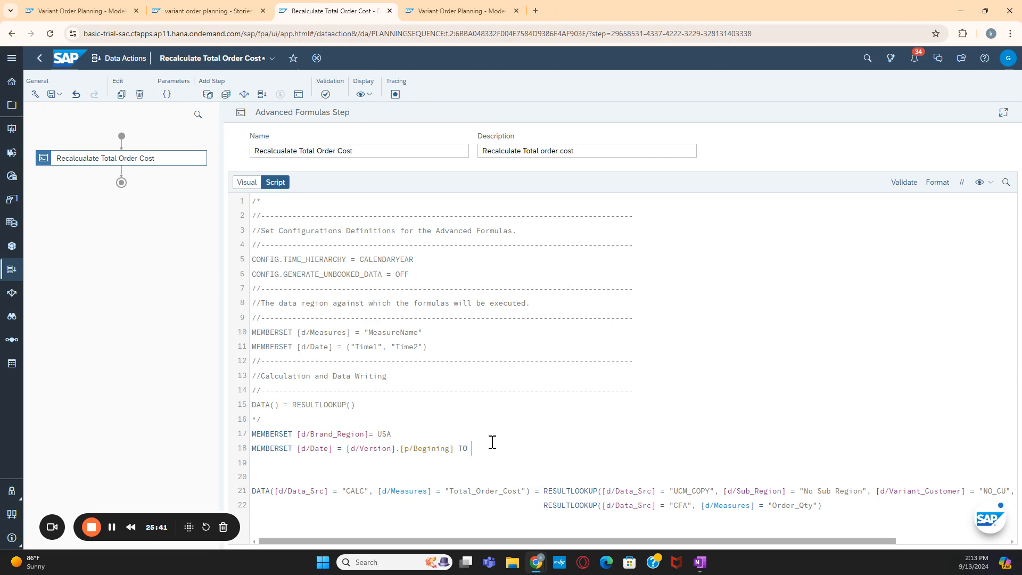
{"action": "type", "text": "[d"}
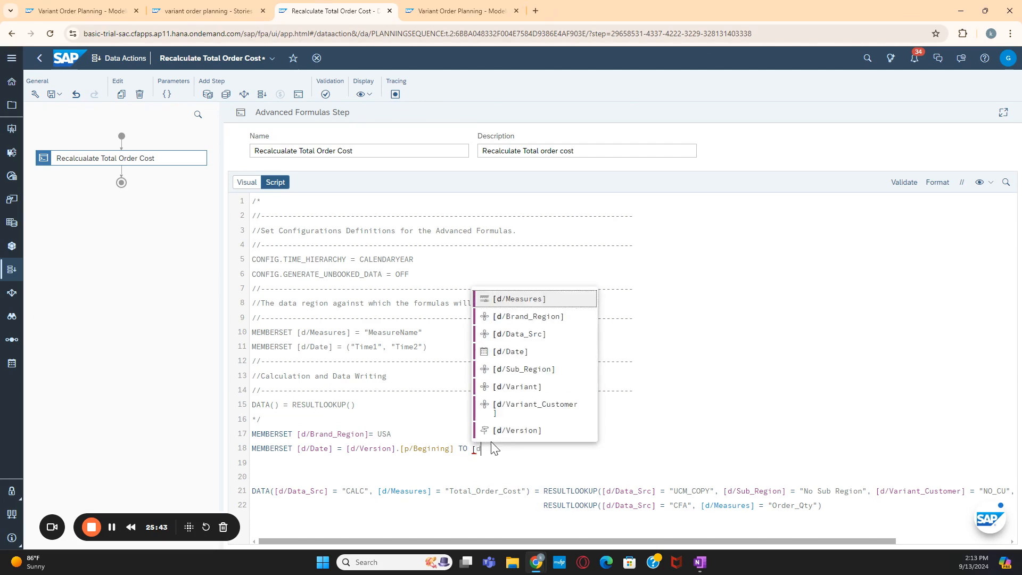
{"action": "left_click", "coordinate": [527, 431]}
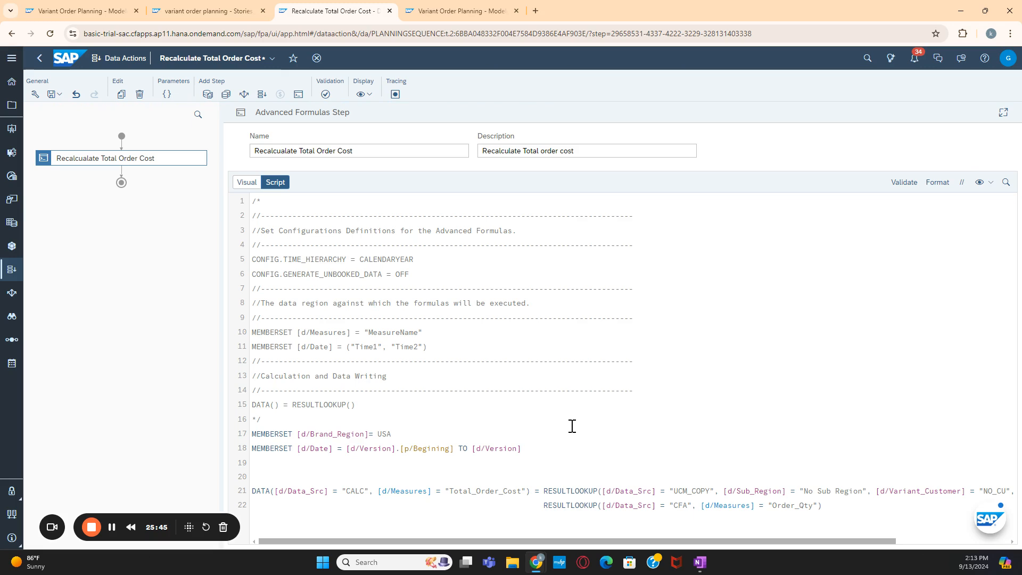
{"action": "type", "text": "."}
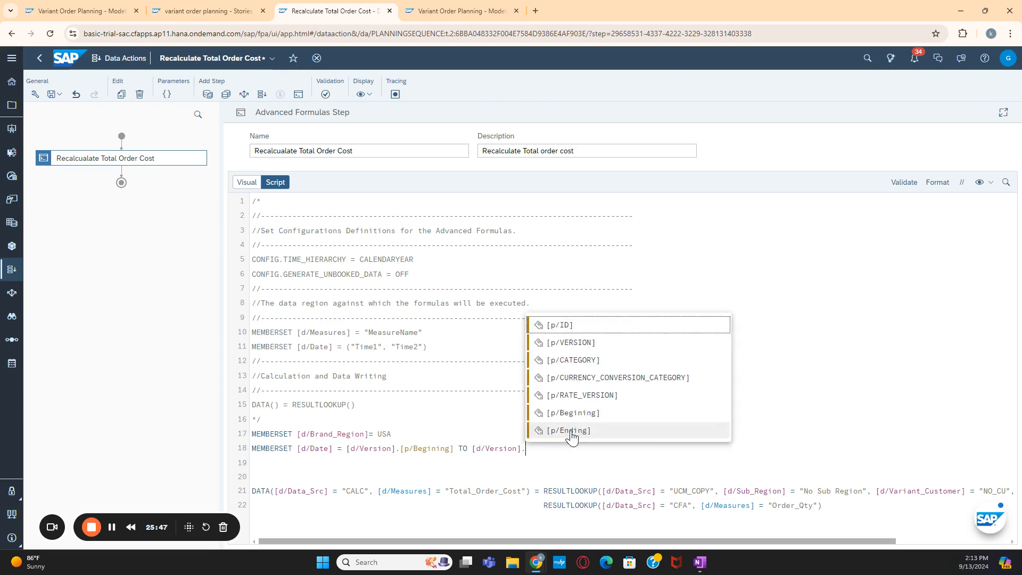
{"action": "left_click", "coordinate": [572, 432]}
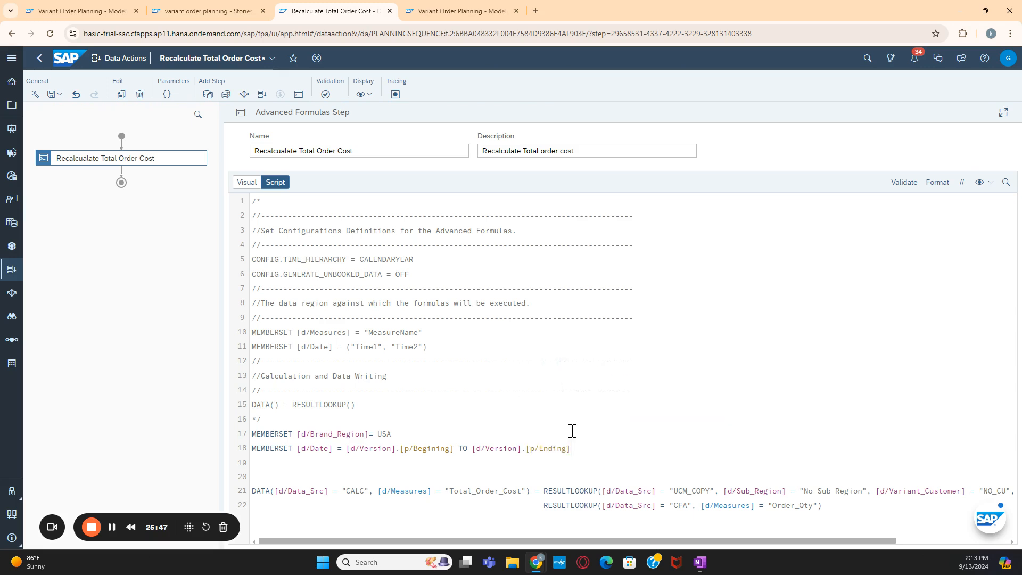
Delete the end property from the Date MEMBERSET line and re-enter it as [p/Ending] of the Version dimension
{"action": "left_click", "coordinate": [527, 448]}
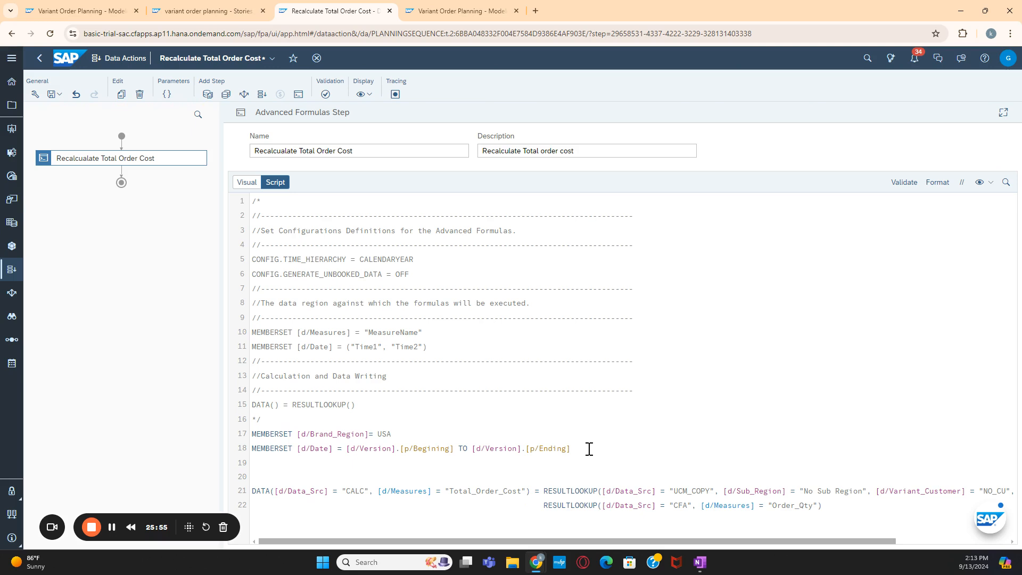
{"action": "key", "text": "BackSpace"}
{"action": "key", "text": "BackSpace"}
{"action": "key", "text": "BackSpace"}
{"action": "key", "text": "BackSpace"}
{"action": "key", "text": "BackSpace"}
{"action": "key", "text": "BackSpace"}
{"action": "key", "text": "BackSpace"}
{"action": "type", "text": "."}
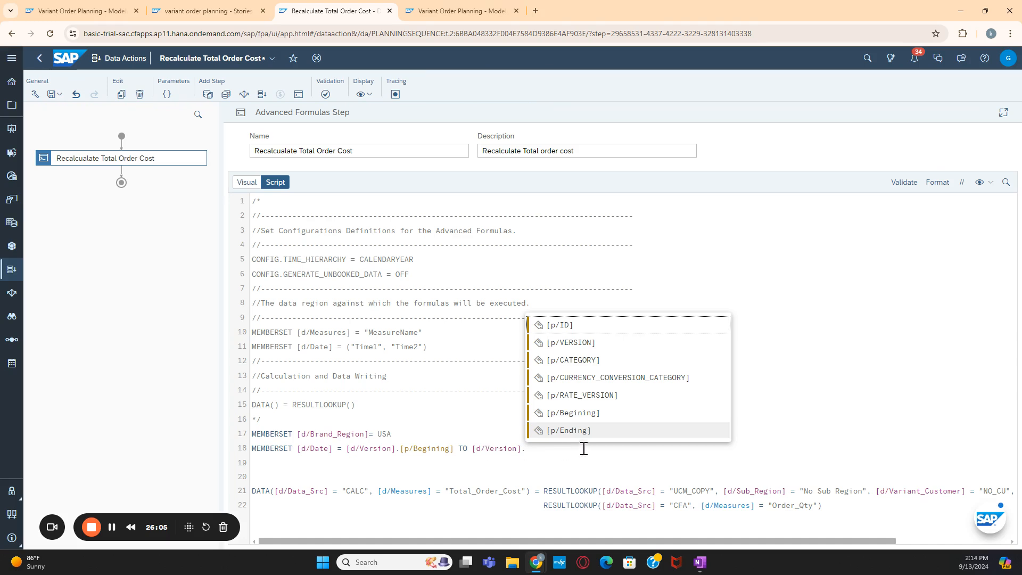
{"action": "left_click", "coordinate": [579, 430]}
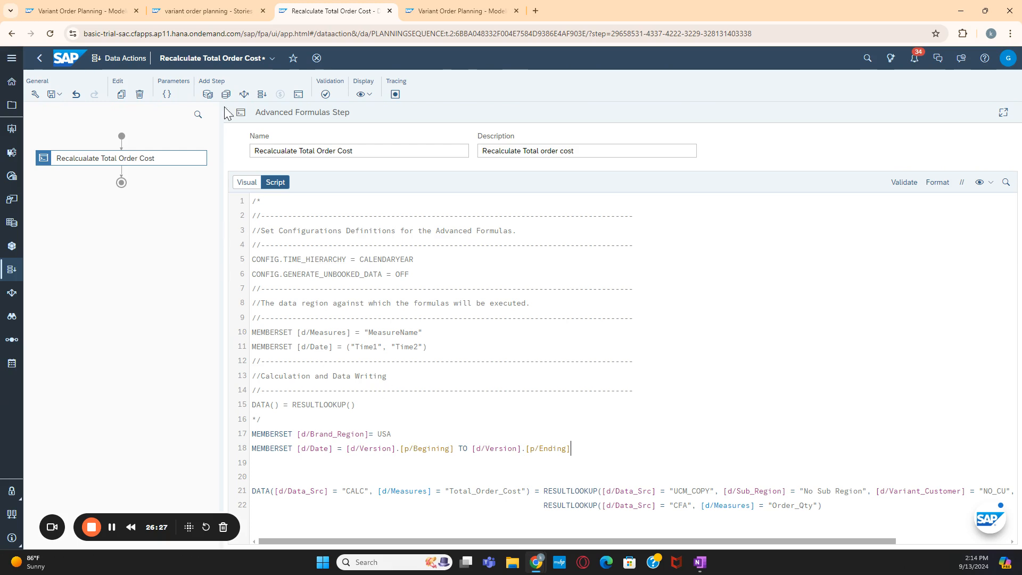
Review the TargetVersion parameter's settings, and return to the script of the Recalcualate Total Order Cost step
{"action": "left_click", "coordinate": [162, 98]}
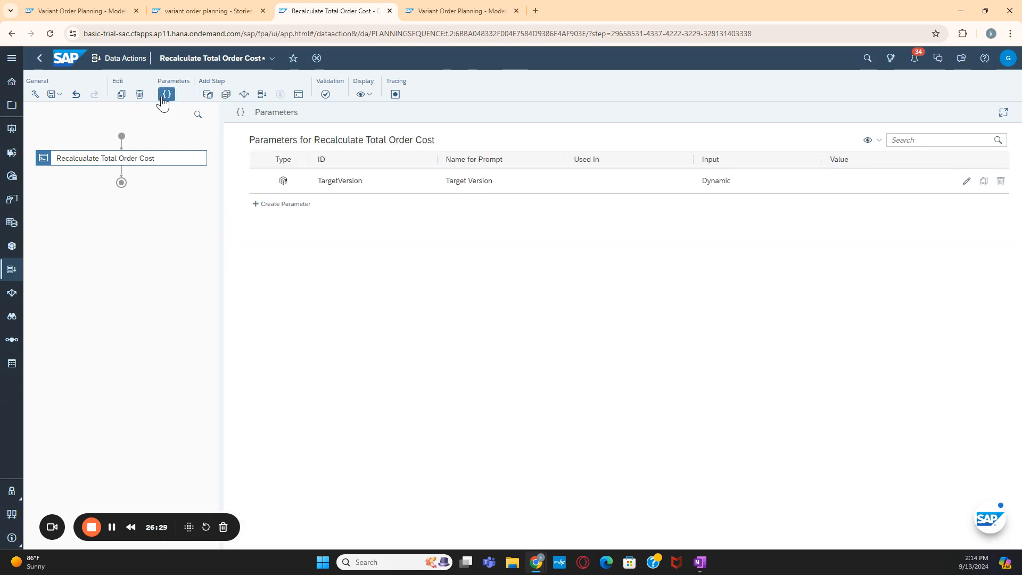
{"action": "left_click", "coordinate": [967, 182]}
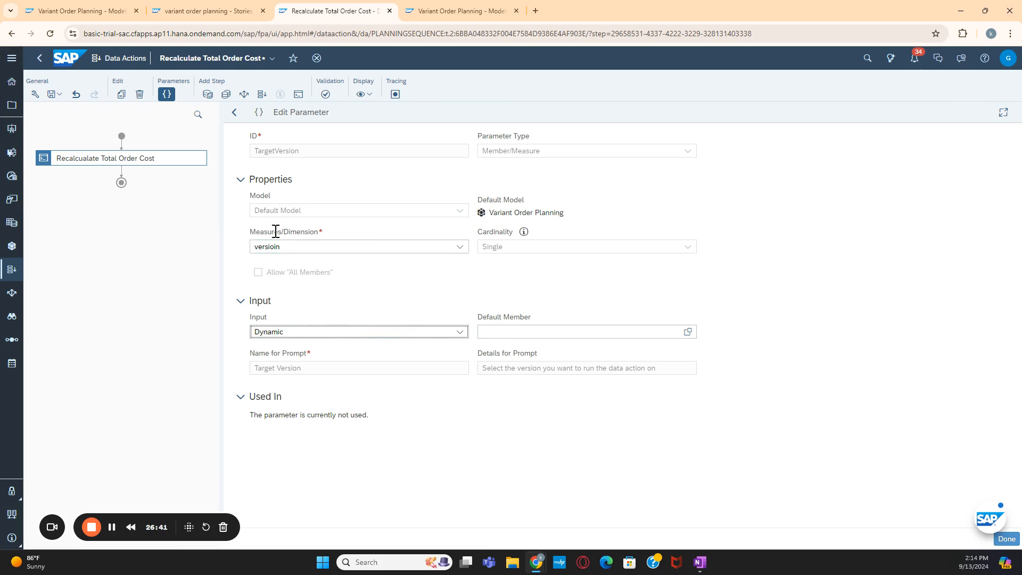
{"action": "left_click", "coordinate": [508, 330]}
{"action": "left_click", "coordinate": [999, 540]}
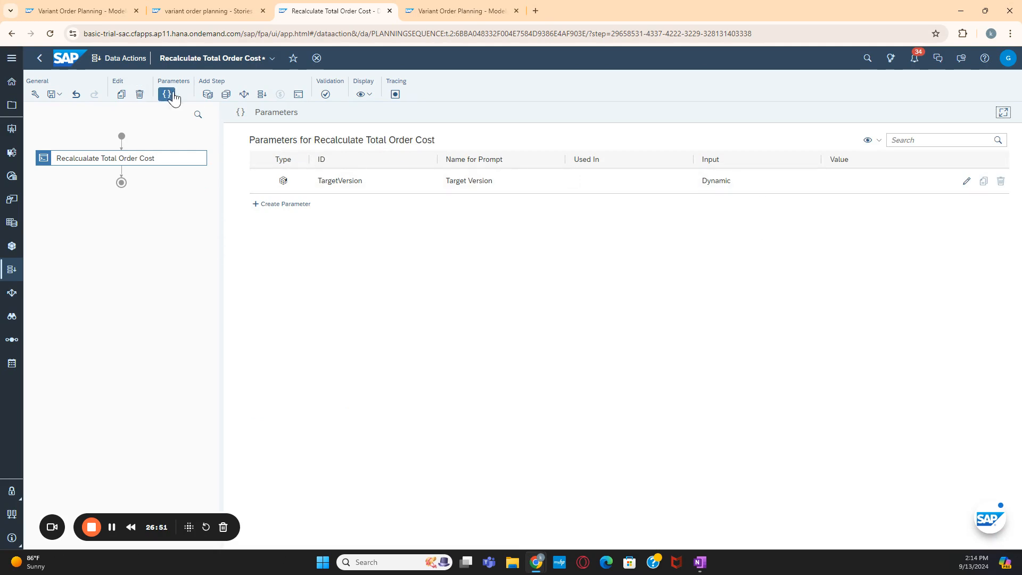
{"action": "left_click", "coordinate": [143, 158]}
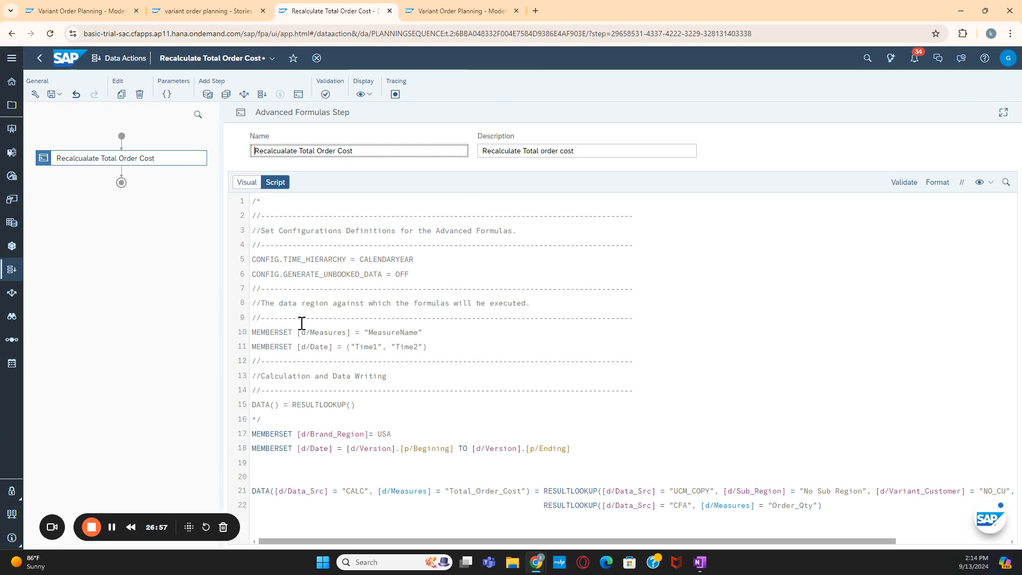
Review the Date range, the DATA formula and the two MEMBERSET lines in the script
{"action": "left_click", "coordinate": [375, 450]}
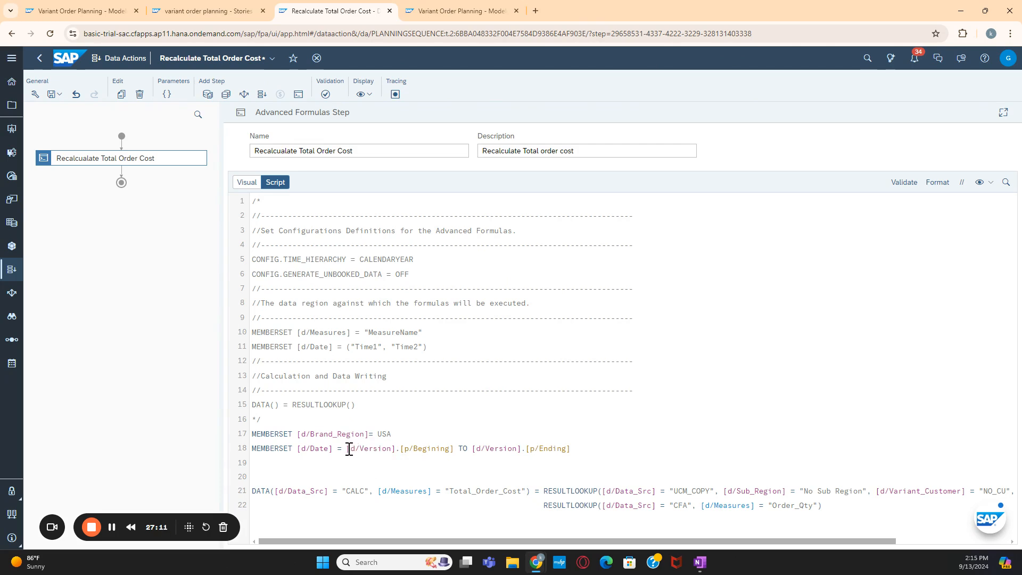
{"action": "left_click_drag", "start_coordinate": [349, 449], "coordinate": [579, 447]}
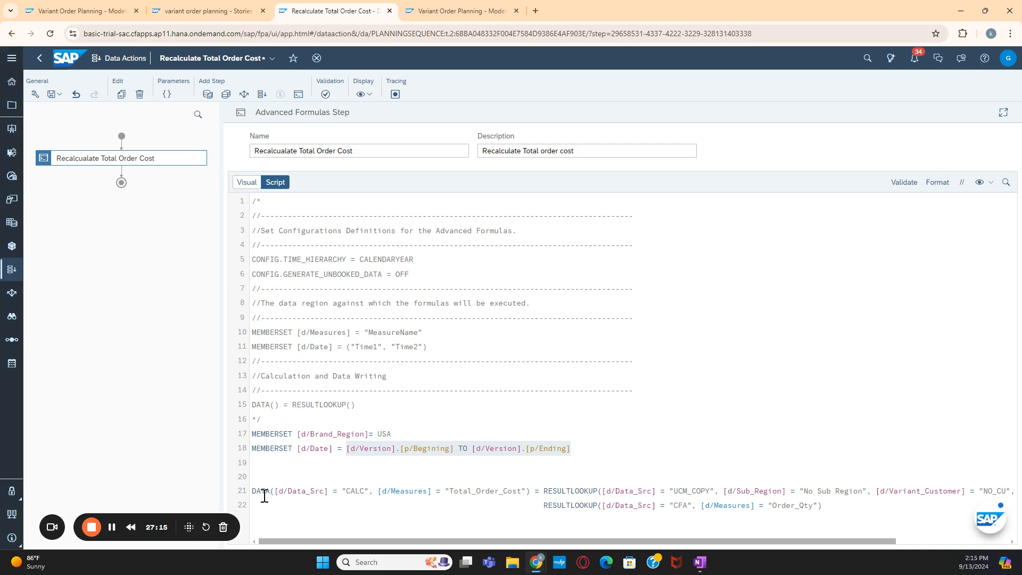
{"action": "left_click_drag", "start_coordinate": [254, 493], "coordinate": [431, 489]}
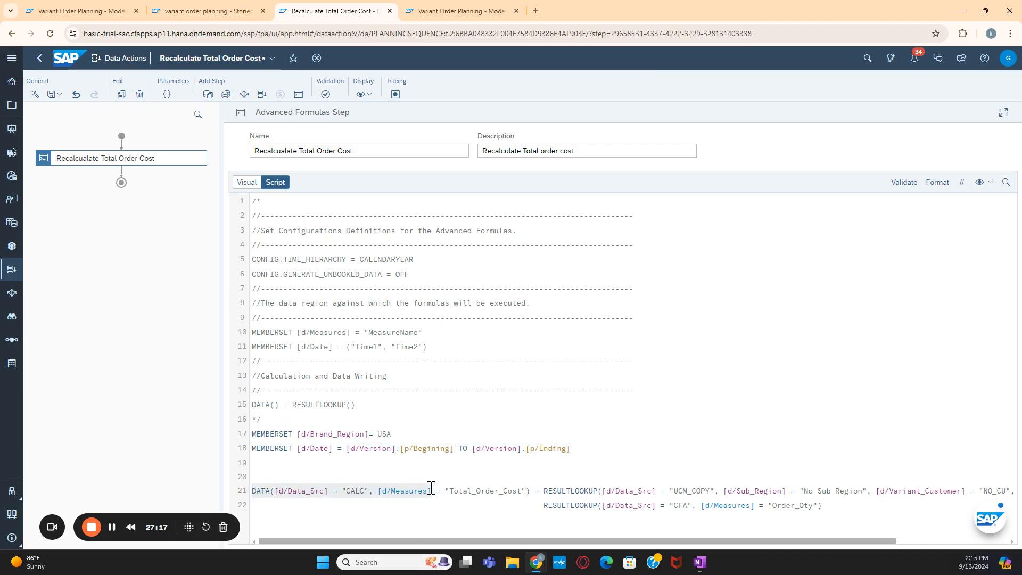
{"action": "left_click", "coordinate": [472, 491]}
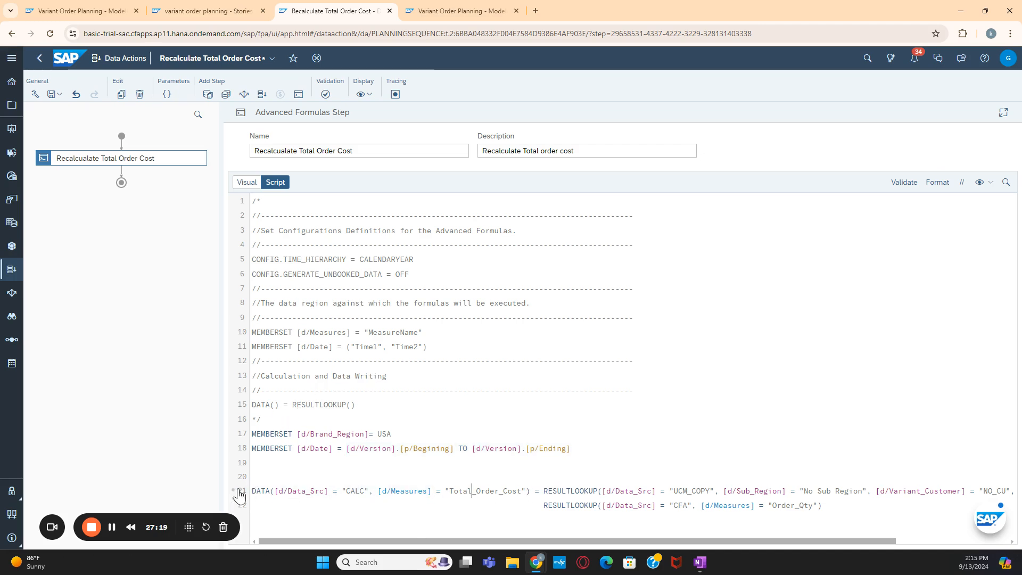
{"action": "left_click_drag", "start_coordinate": [251, 489], "coordinate": [835, 523]}
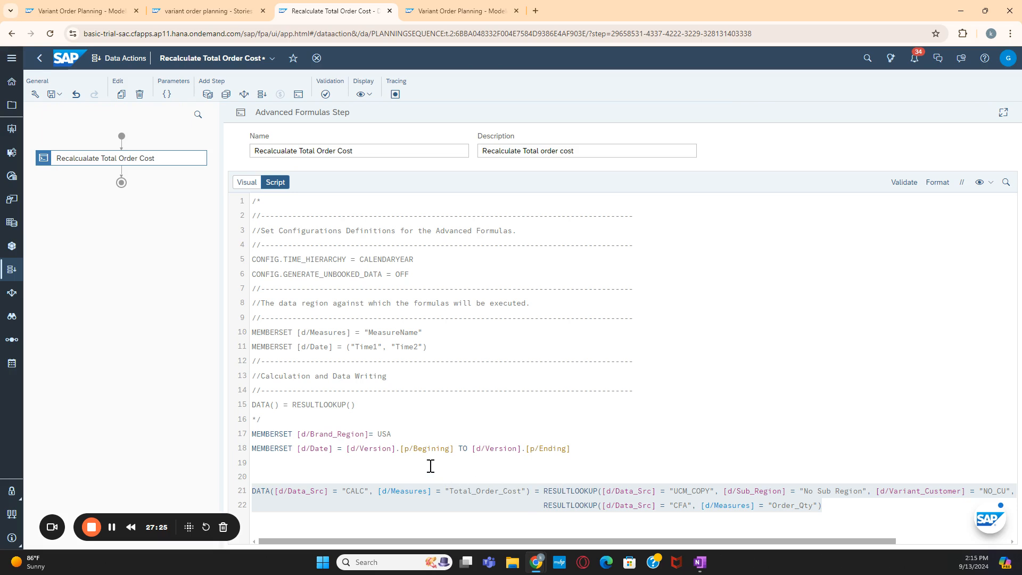
{"action": "left_click_drag", "start_coordinate": [252, 433], "coordinate": [596, 466]}
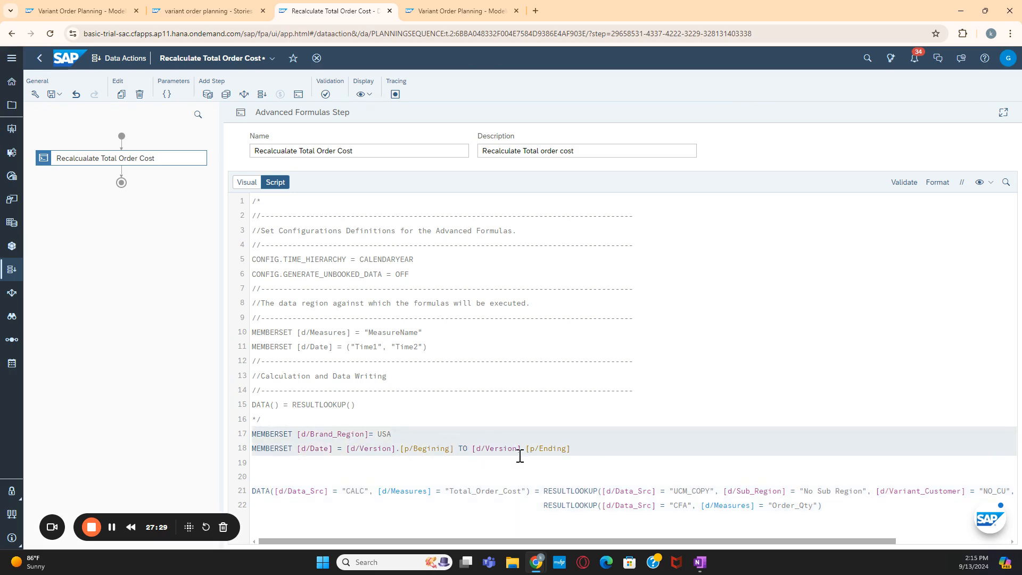
{"action": "left_click", "coordinate": [449, 473]}
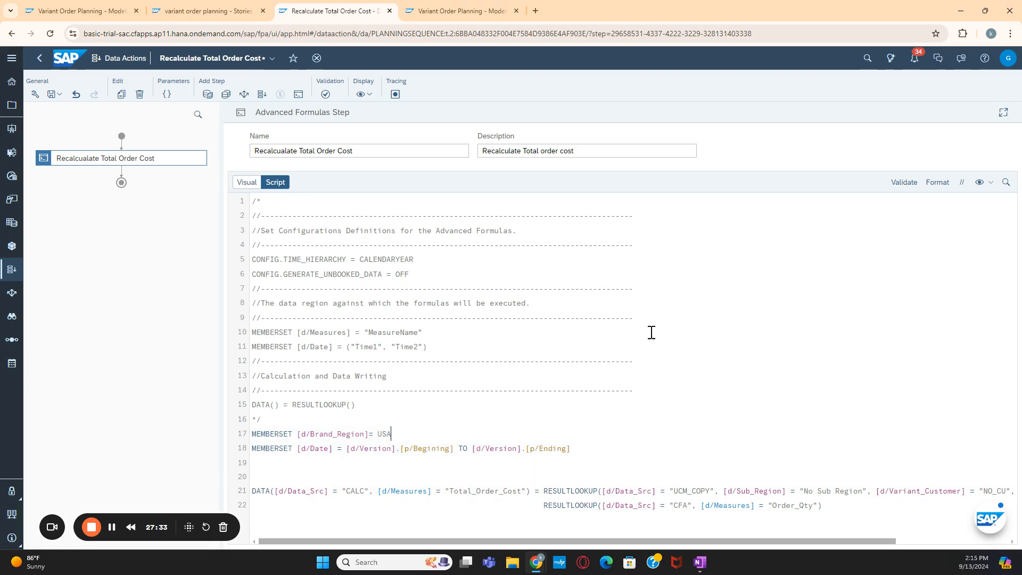
Validate the script, add a space before the equals sign in the Brand_Region MEMBERSET line, and validate again
{"action": "left_click", "coordinate": [904, 182]}
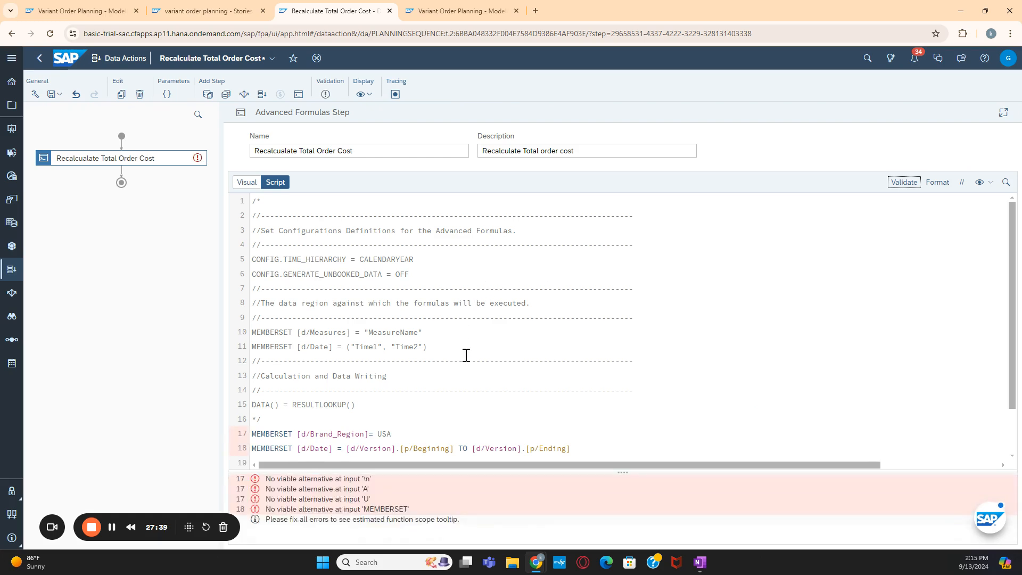
{"action": "scroll", "coordinate": [466, 354], "scroll_direction": "down", "scroll_amount": 2}
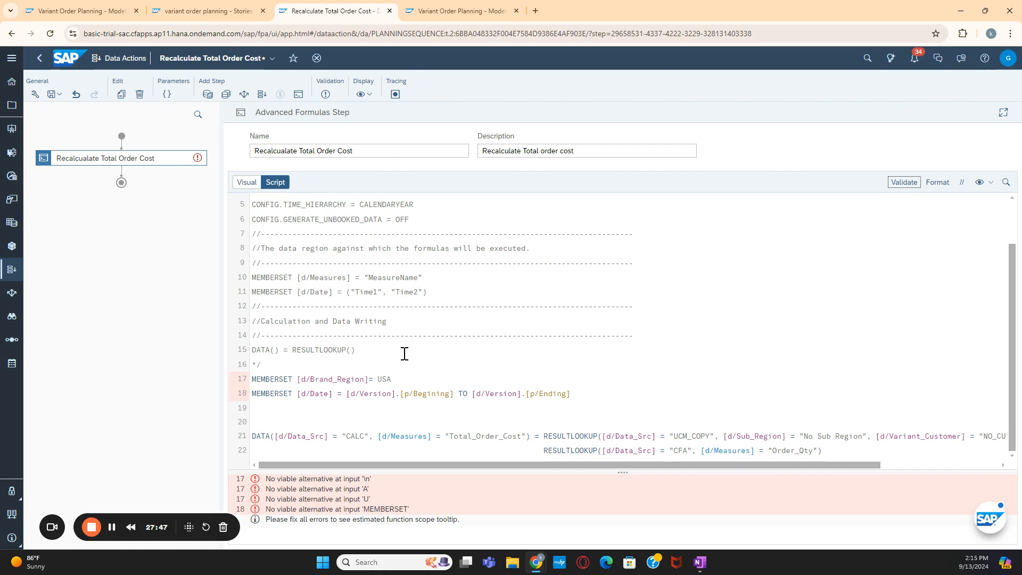
{"action": "left_click", "coordinate": [369, 379]}
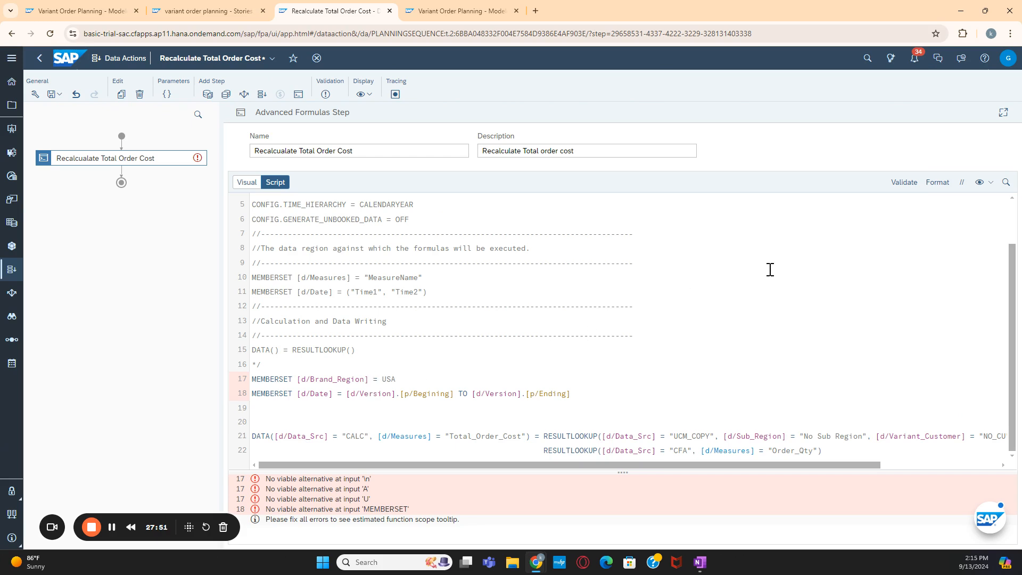
{"action": "left_click", "coordinate": [901, 184]}
Enclose USA in double quotation marks in the Brand_Region MEMBERSET line and validate the script
{"action": "left_click", "coordinate": [379, 379]}
{"action": "type", "text": "\"USA"}
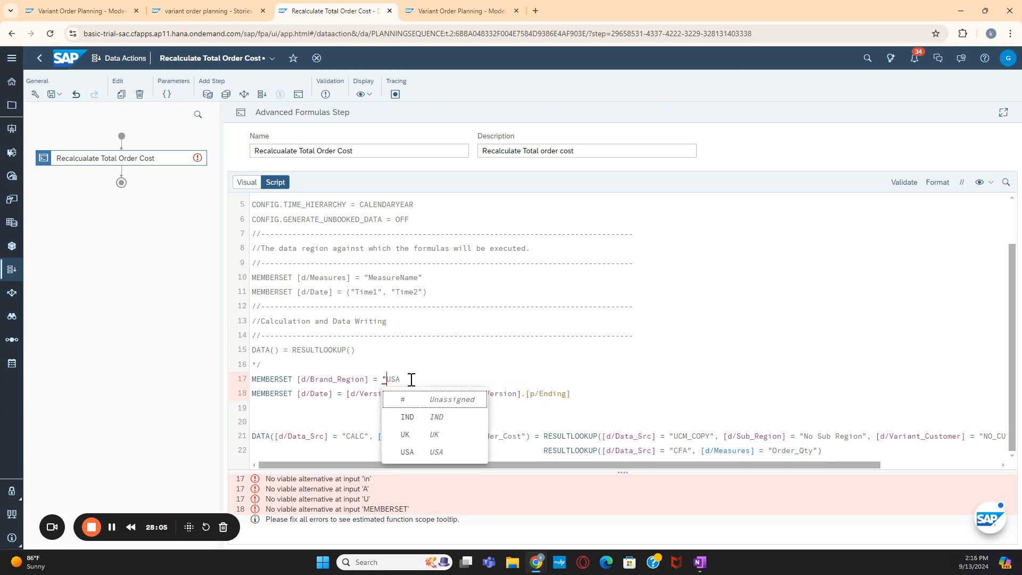
{"action": "type", "text": "\""}
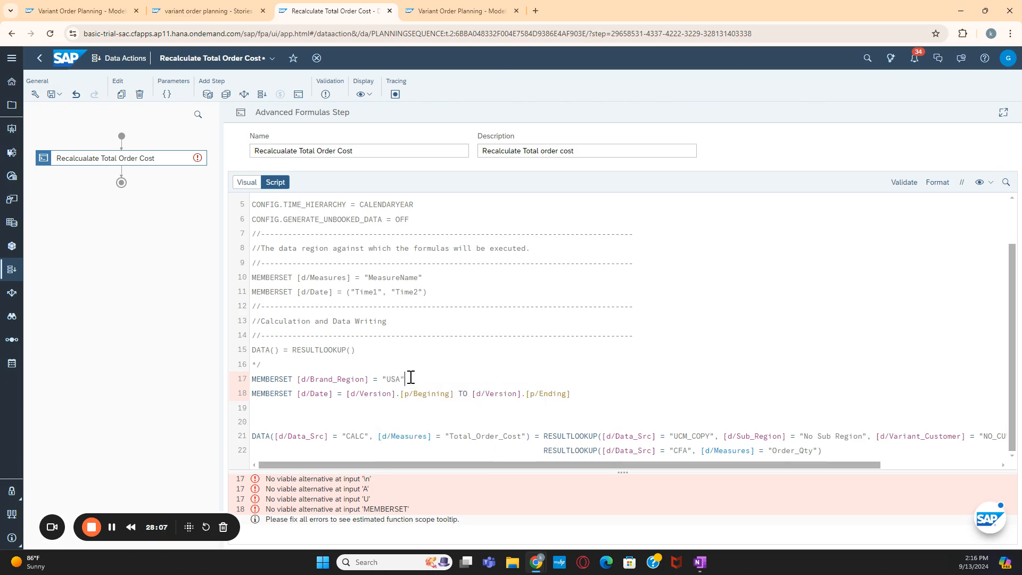
{"action": "left_click", "coordinate": [904, 182]}
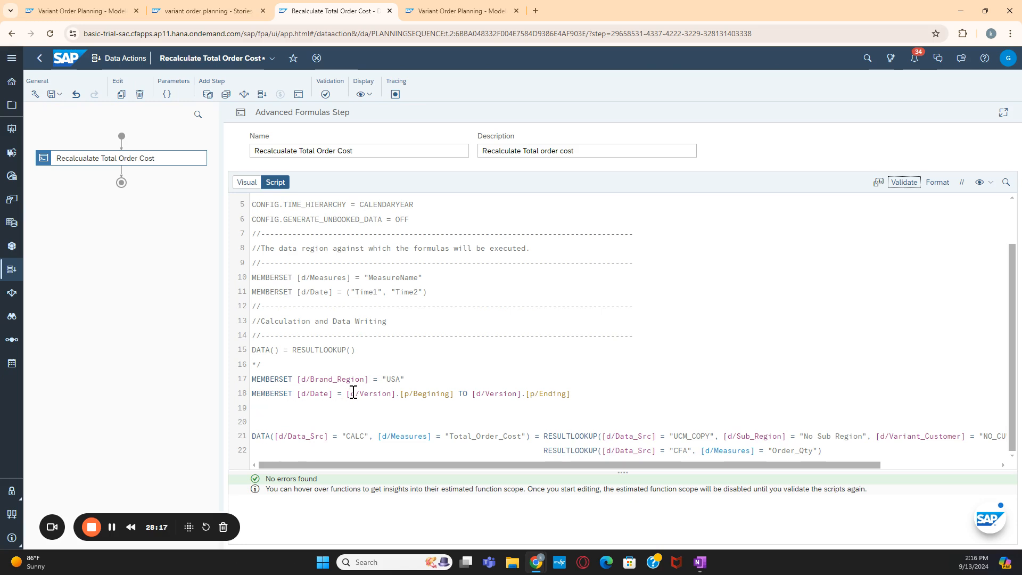
{"action": "mouse_move", "coordinate": [440, 439]}
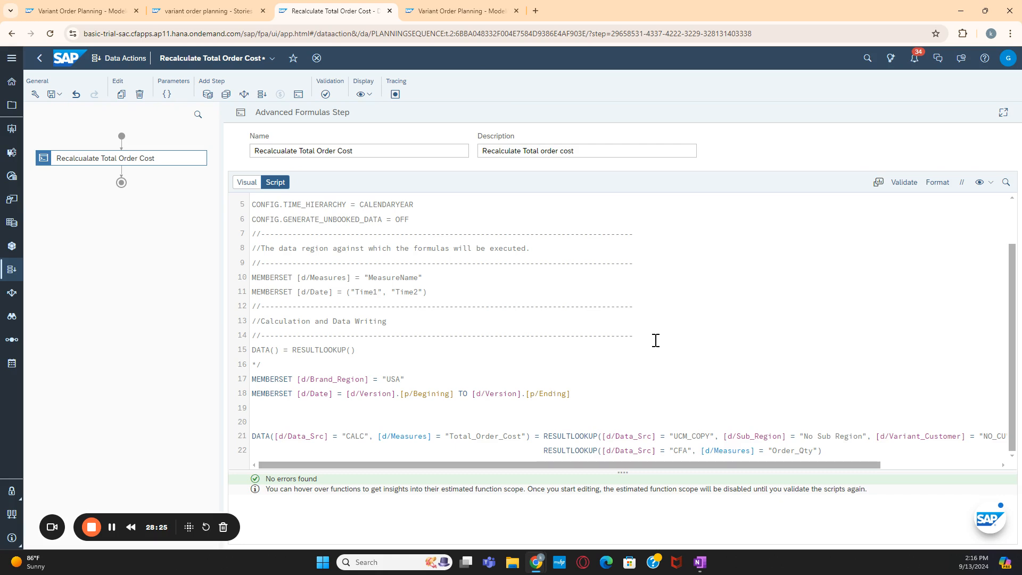
{"action": "left_click", "coordinate": [527, 394]}
{"action": "left_click", "coordinate": [497, 370]}
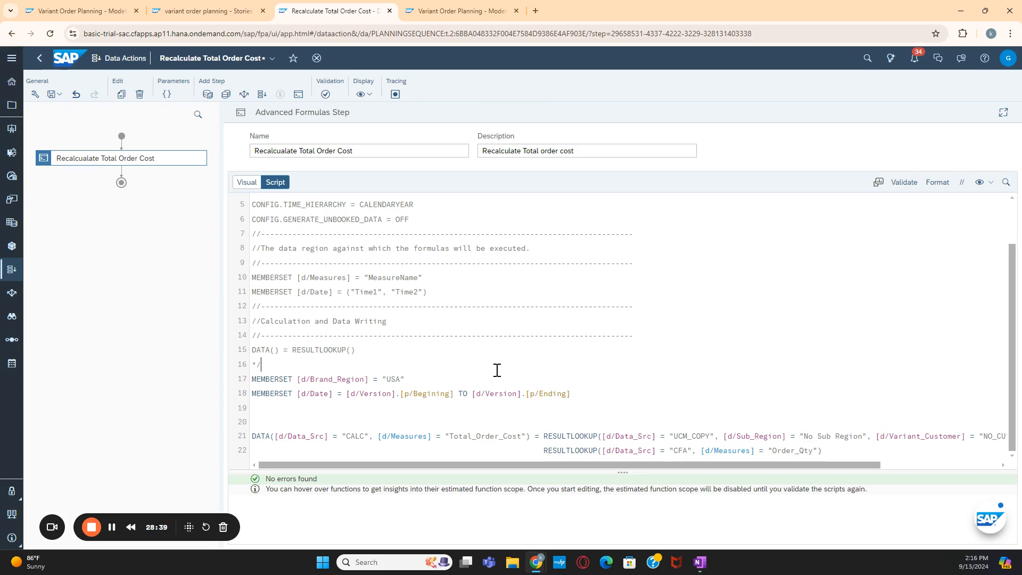
{"action": "left_click", "coordinate": [346, 380]}
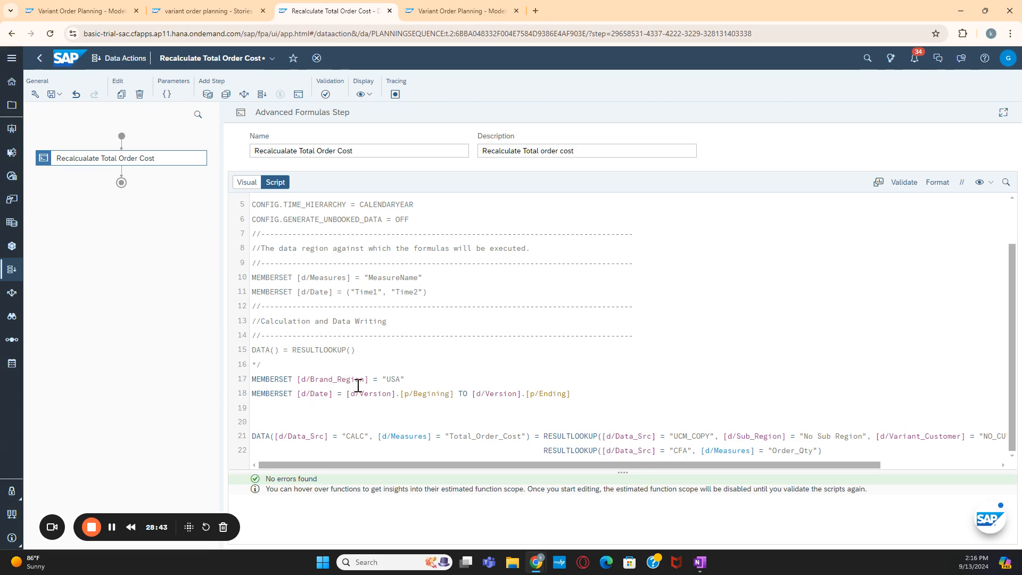
{"action": "left_click", "coordinate": [413, 381]}
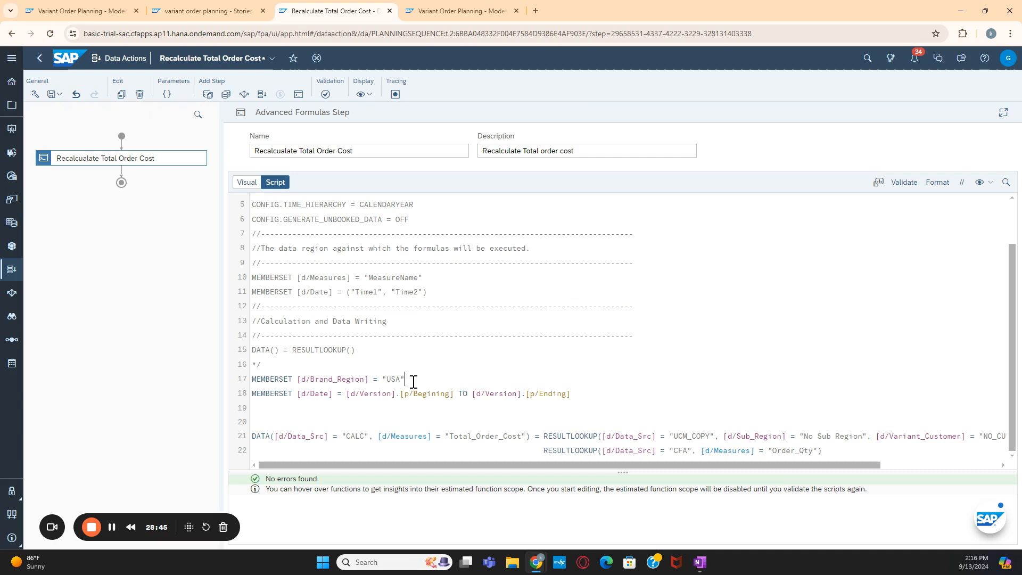
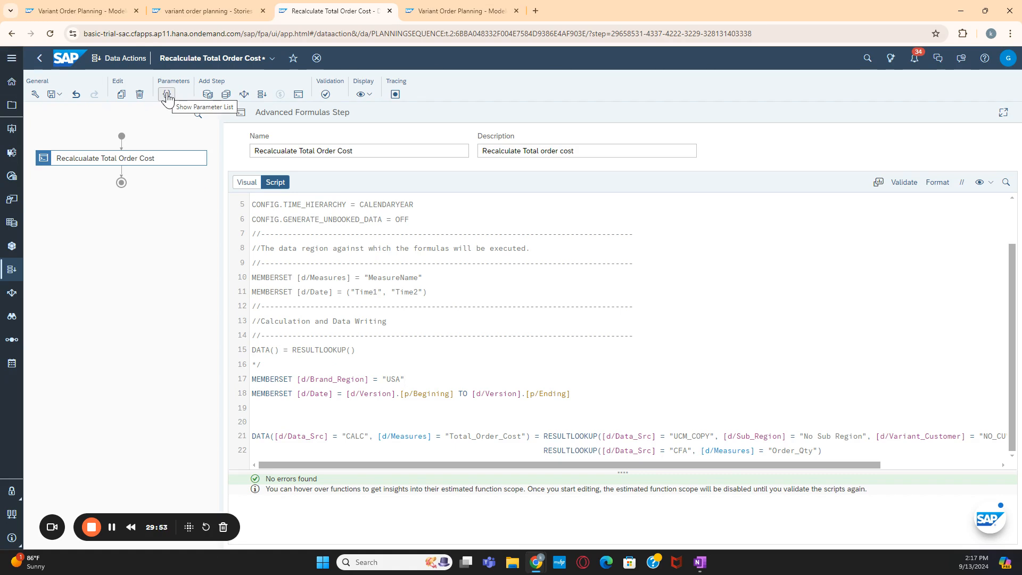
Start a new parameter for the data action and give it the ID Region
{"action": "left_click", "coordinate": [167, 95]}
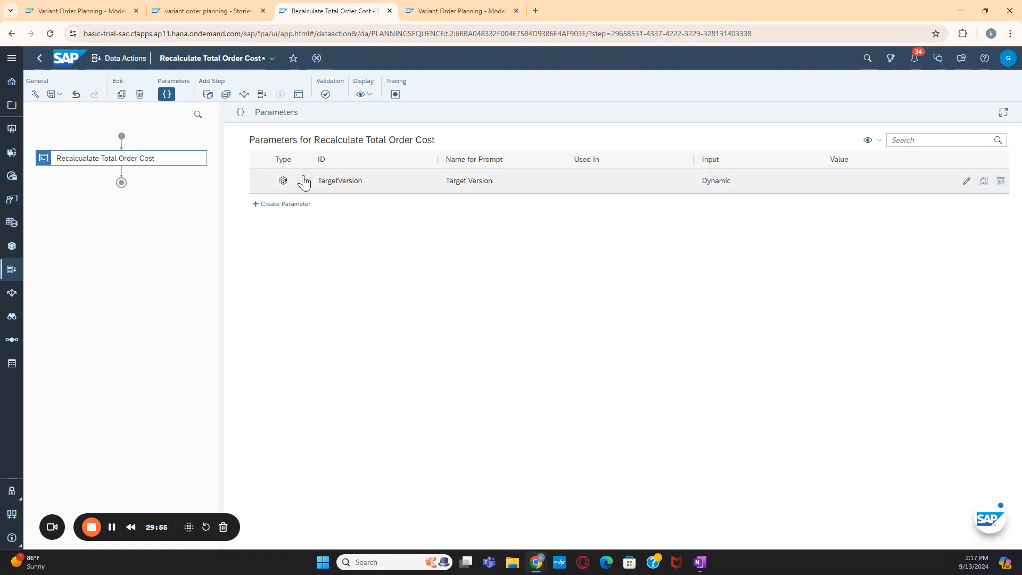
{"action": "left_click", "coordinate": [292, 209]}
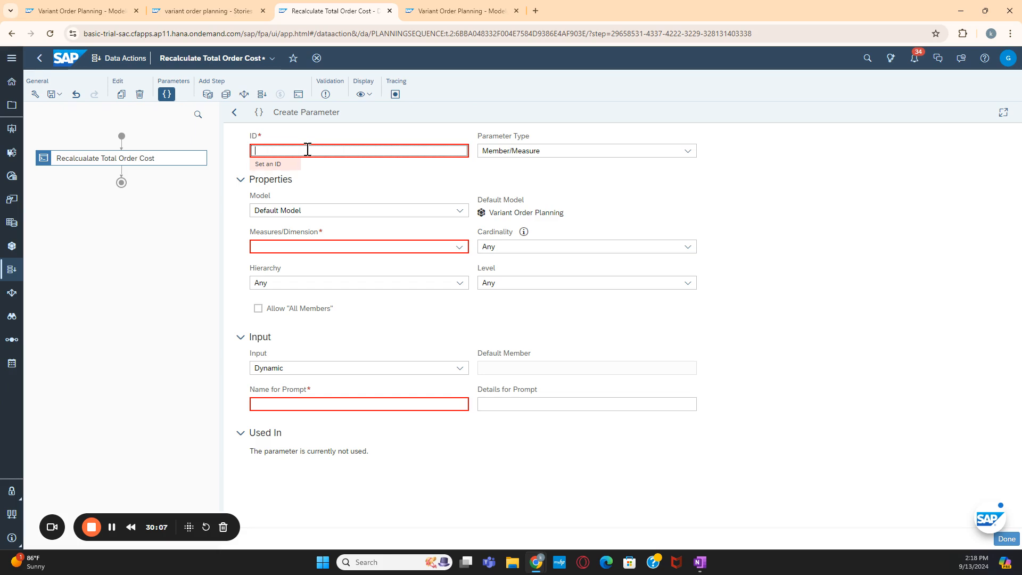
{"action": "type", "text": "REg"}
{"action": "key", "text": "BackSpace"}
{"action": "type", "text": "egion"}
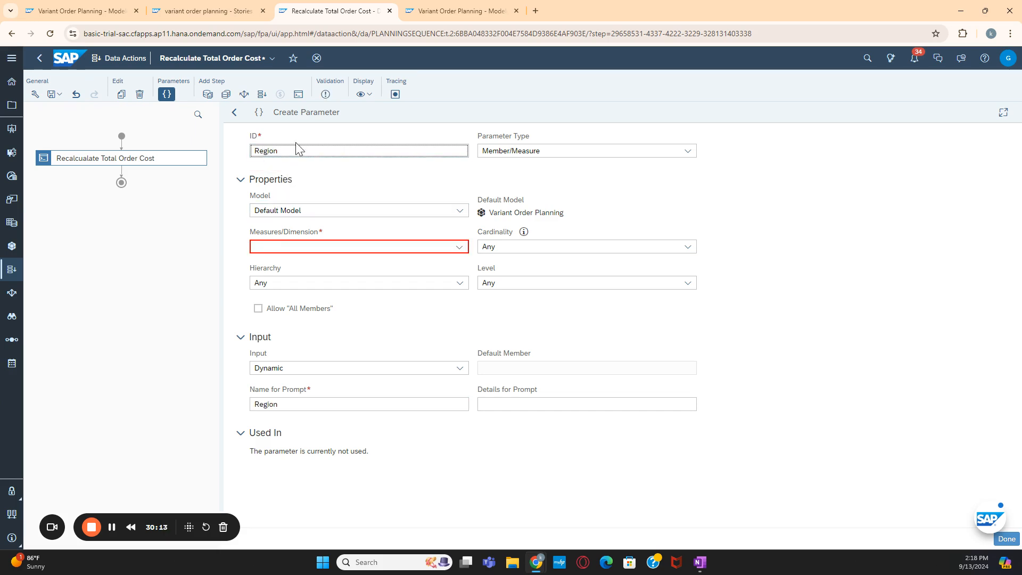
Base the Region parameter on the Brand_Region dimension and set its cardinality to Single
{"action": "left_click", "coordinate": [299, 250]}
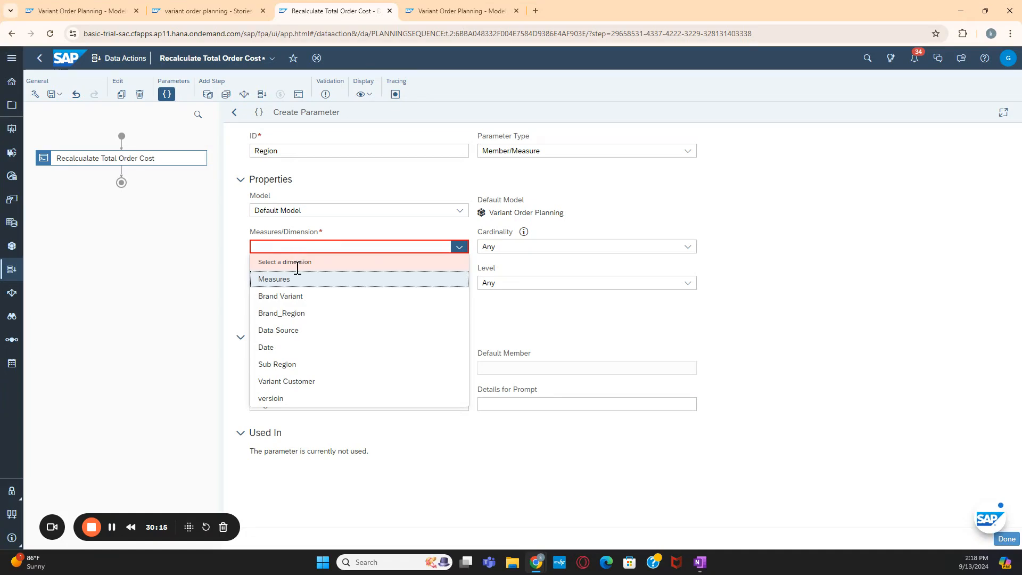
{"action": "left_click", "coordinate": [292, 314]}
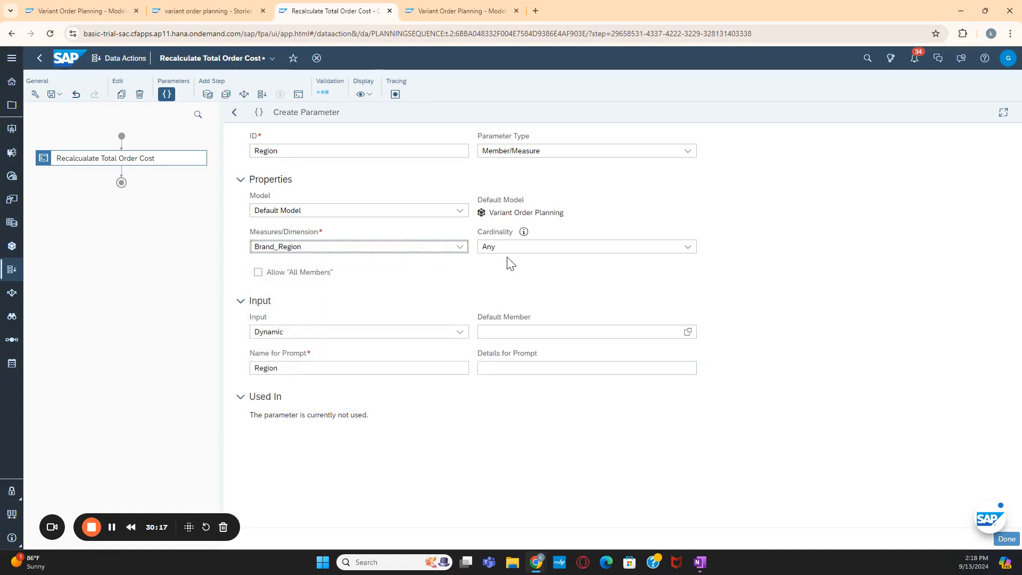
{"action": "left_click", "coordinate": [521, 250]}
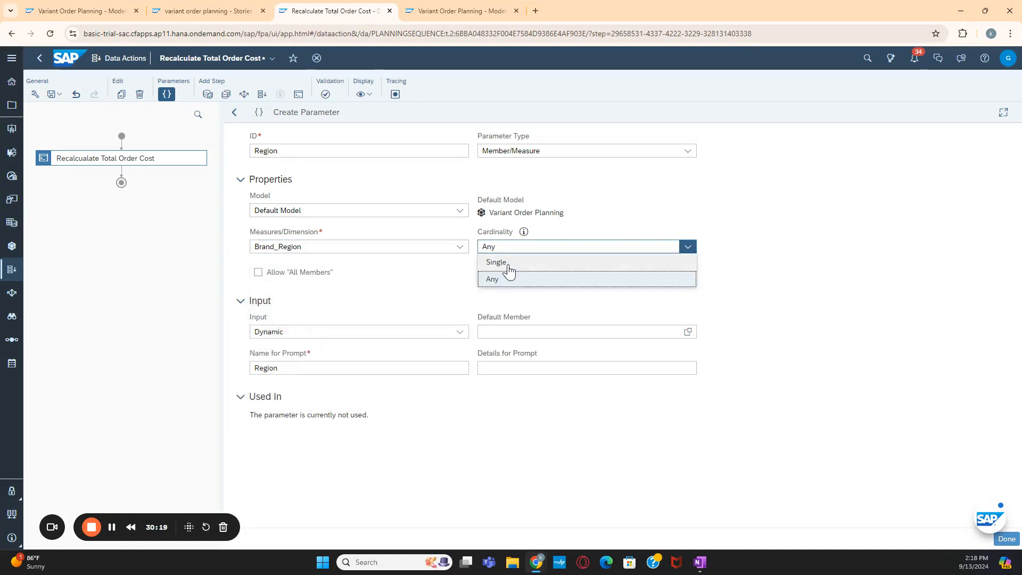
{"action": "left_click", "coordinate": [509, 269]}
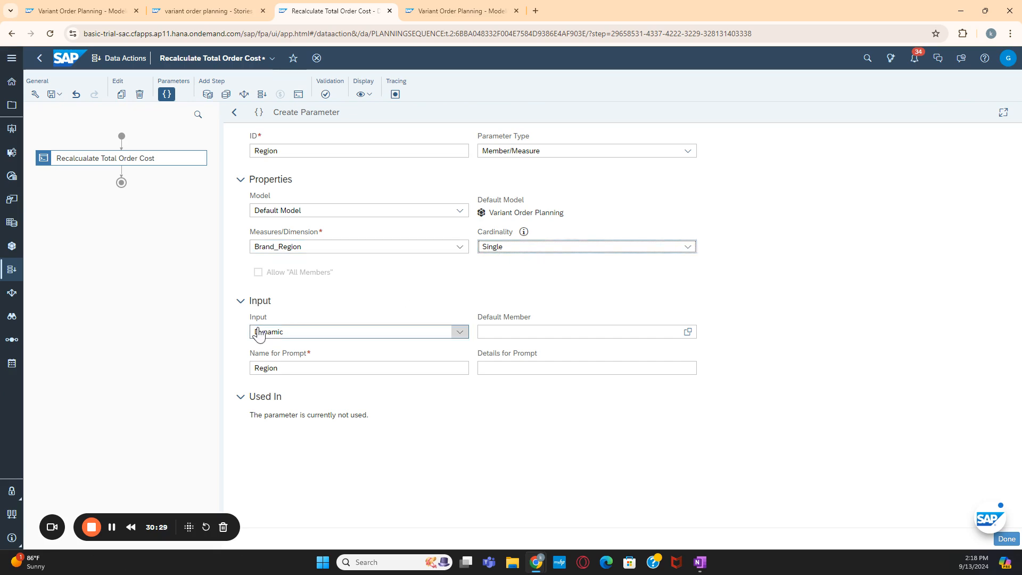
Change the parameter's name for prompt to Select Region and finish creating the parameter
{"action": "left_click", "coordinate": [292, 368]}
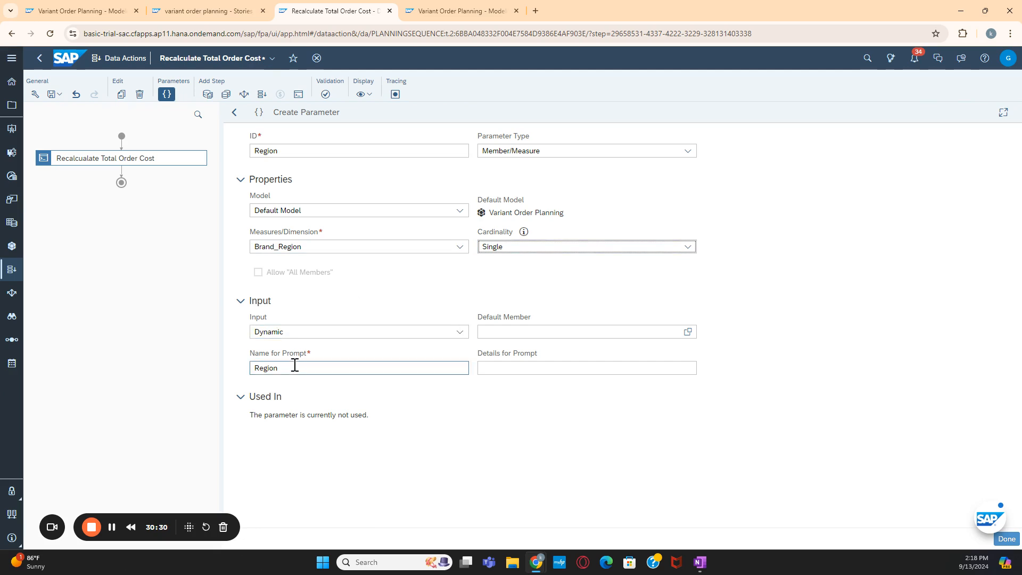
{"action": "left_click", "coordinate": [255, 368]}
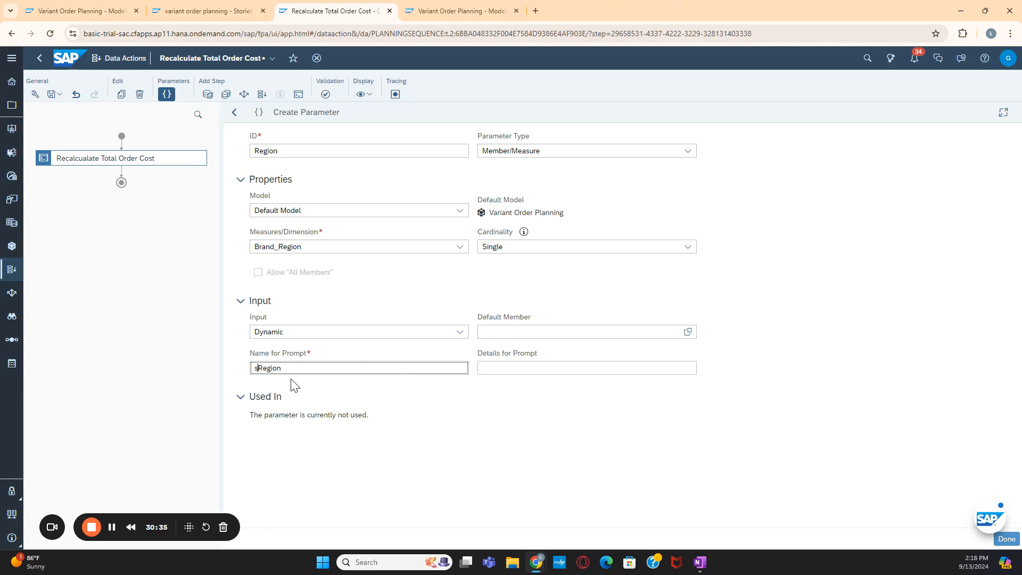
{"action": "type", "text": "Select"}
{"action": "left_click", "coordinate": [526, 363]}
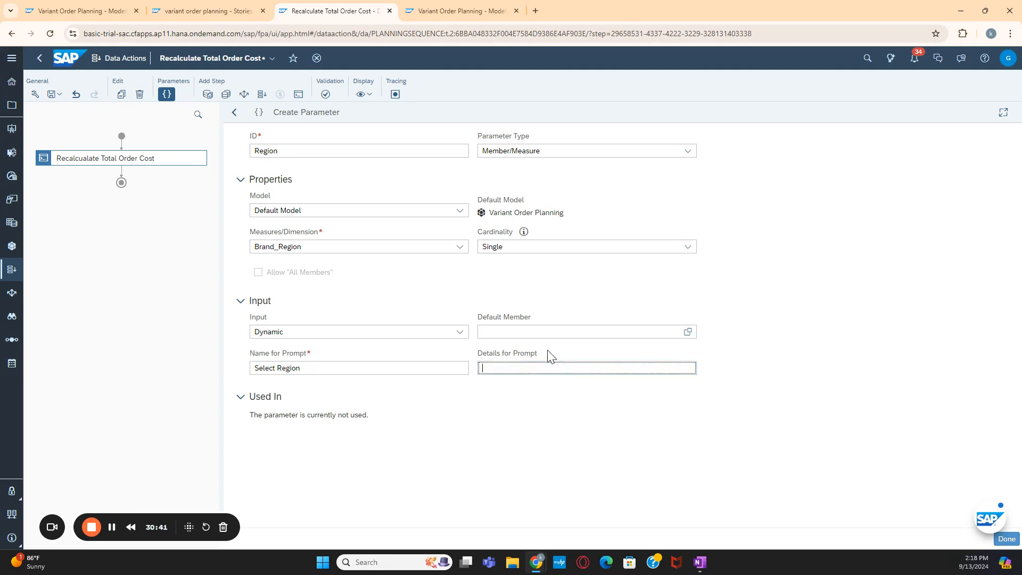
{"action": "left_click", "coordinate": [1008, 539]}
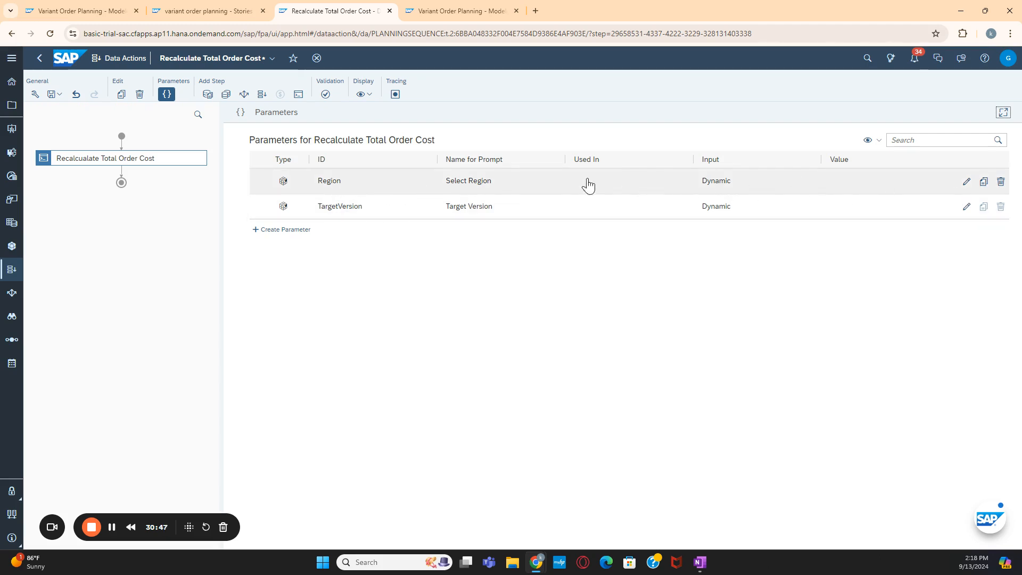
Change the ID of the Region parameter to p_region
{"action": "left_click", "coordinate": [966, 182]}
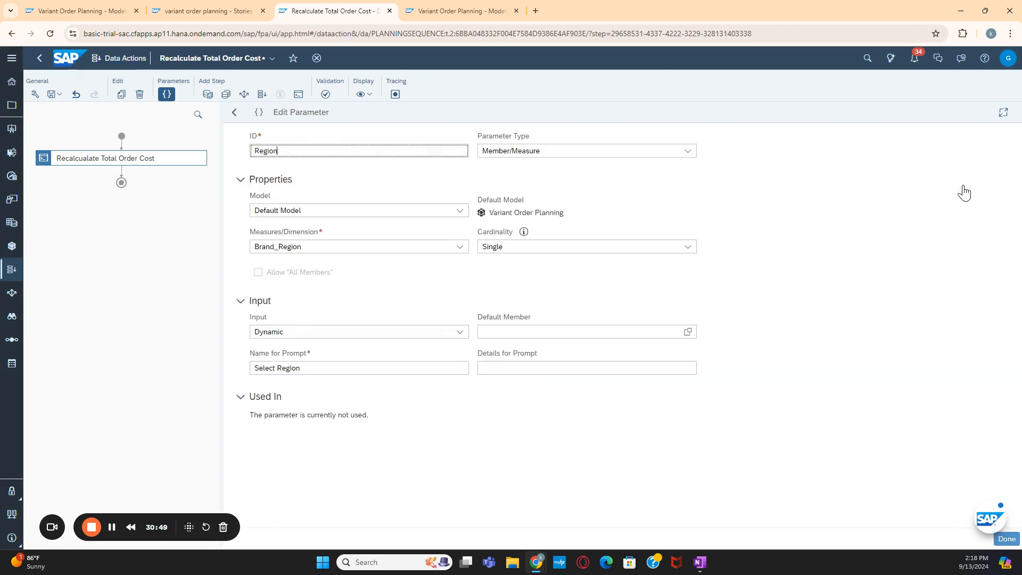
{"action": "left_click", "coordinate": [294, 150]}
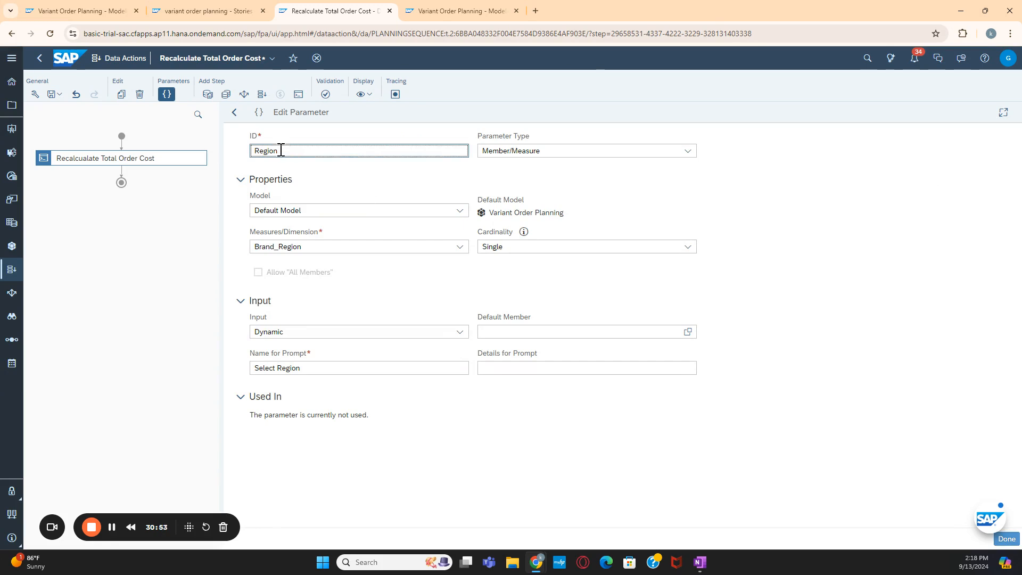
{"action": "left_click", "coordinate": [256, 151]}
{"action": "type", "text": "p"}
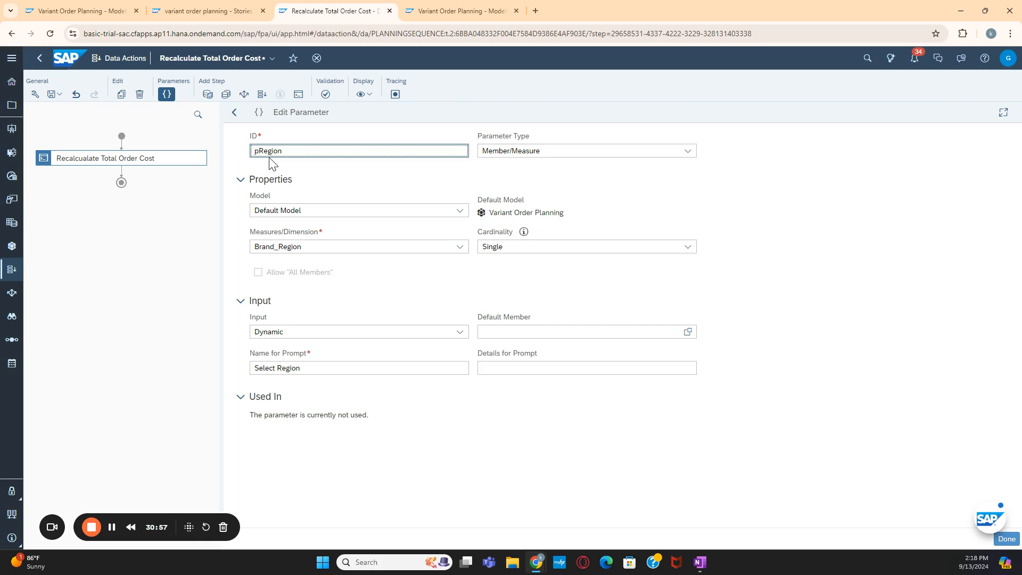
{"action": "type", "text": "_"}
{"action": "key", "text": "Delete"}
{"action": "type", "text": "r"}
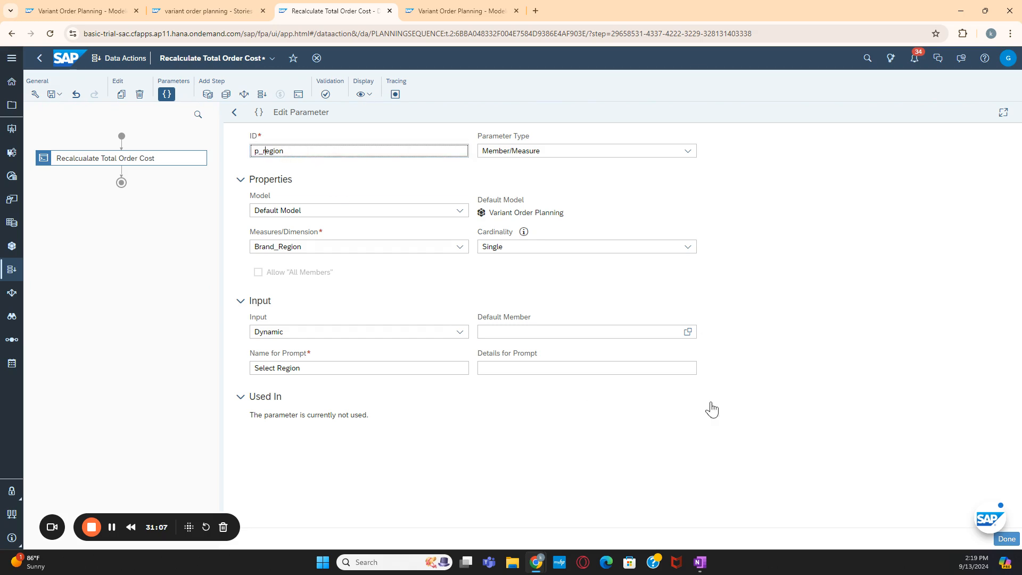
{"action": "left_click", "coordinate": [1007, 538]}
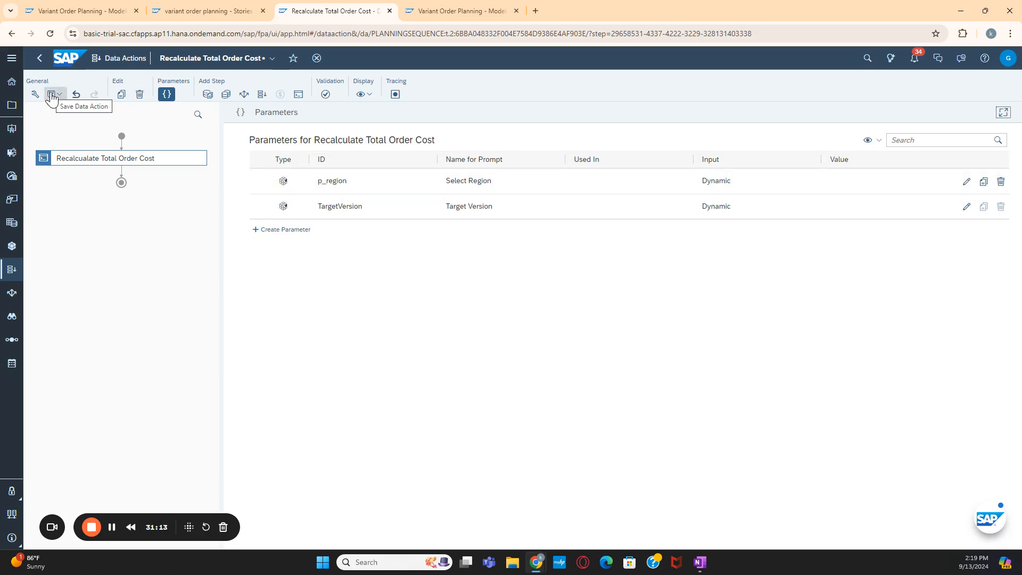
Replace "USA" with the parameter %p_region% in the Brand_Region MEMBERSET line of the Recalcualate Total Order Cost script
{"action": "left_click", "coordinate": [116, 161]}
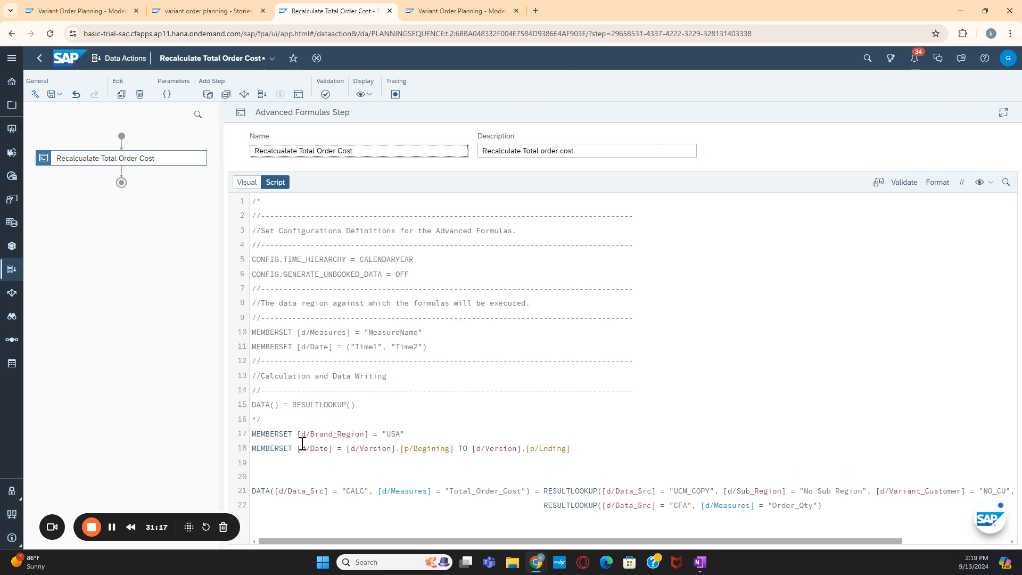
{"action": "left_click", "coordinate": [407, 434]}
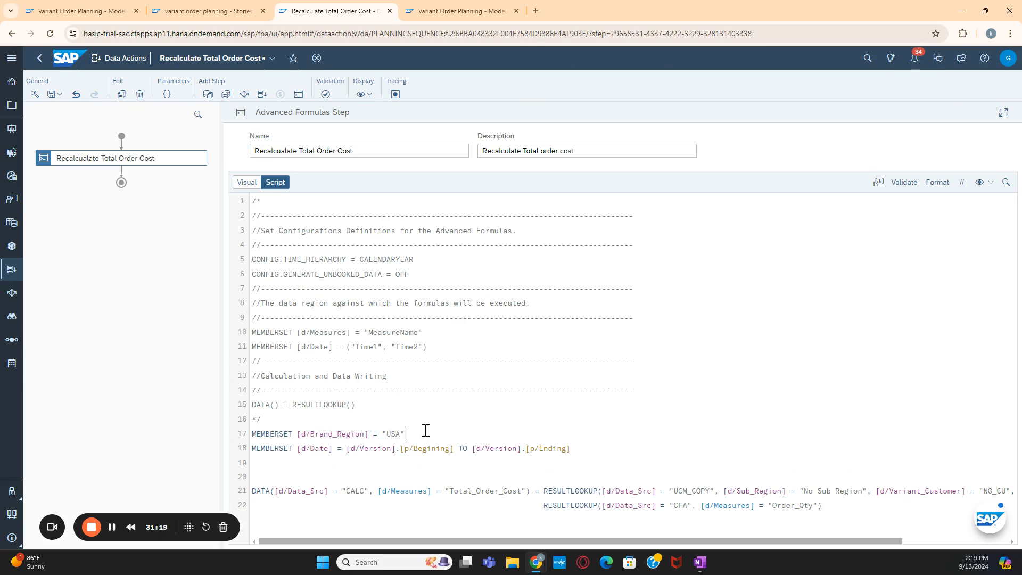
{"action": "key", "text": "BackSpace"}
{"action": "key", "text": "BackSpace"}
{"action": "key", "text": "BackSpace"}
{"action": "key", "text": "BackSpace"}
{"action": "key", "text": "BackSpace"}
{"action": "type", "text": "["}
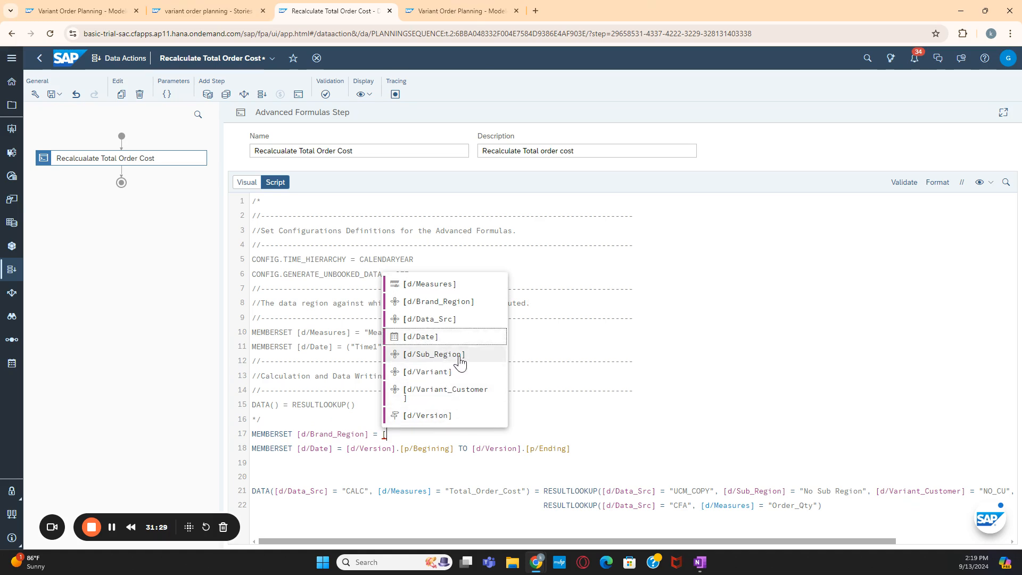
{"action": "key", "text": "BackSpace"}
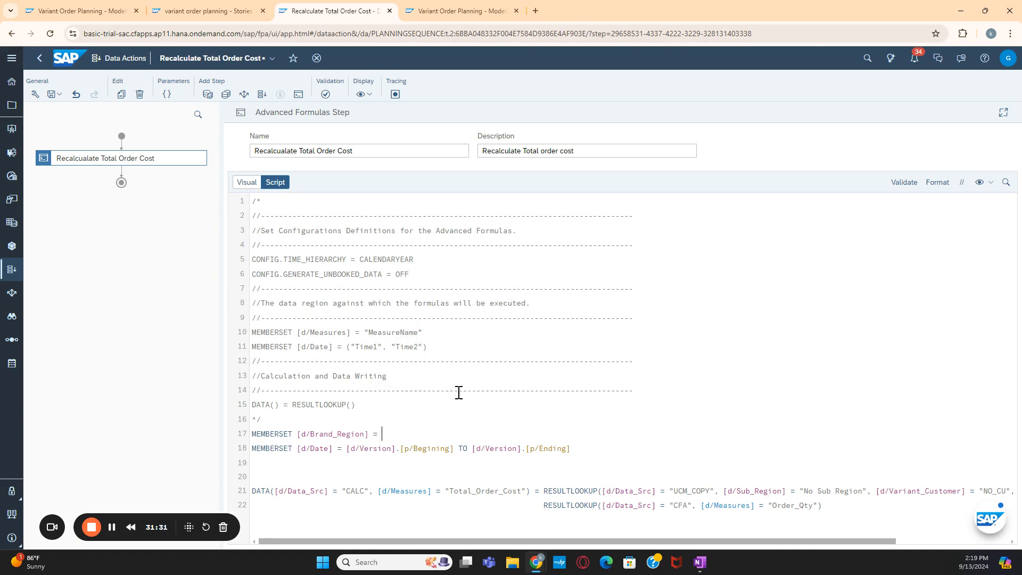
{"action": "type", "text": "%"}
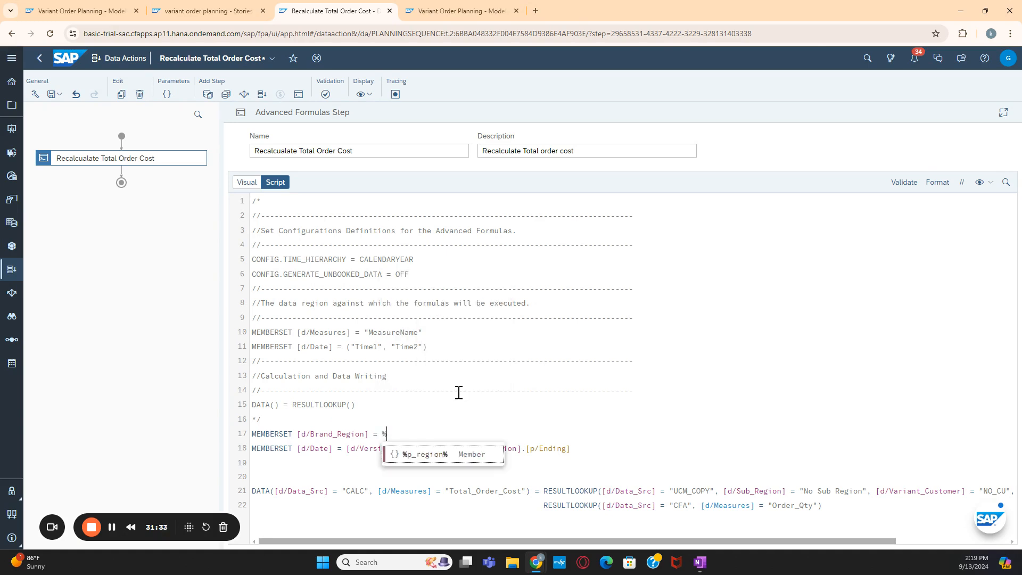
{"action": "mouse_move", "coordinate": [413, 462]}
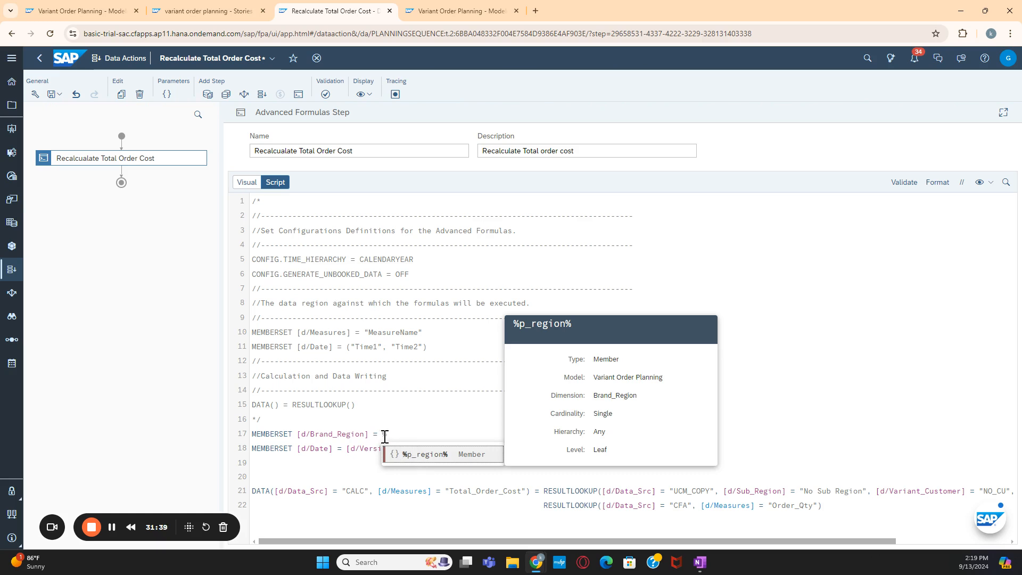
{"action": "left_click", "coordinate": [431, 456]}
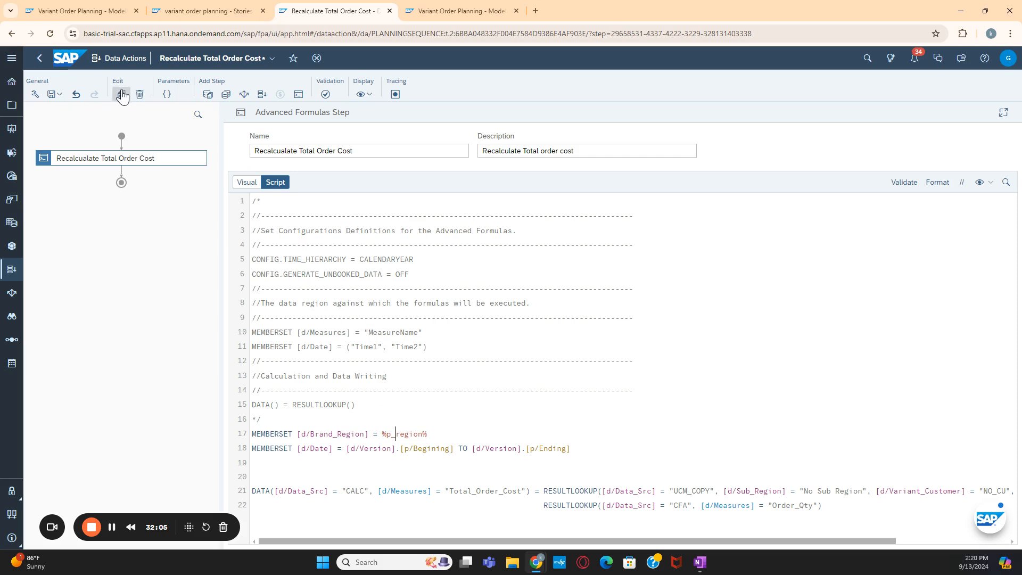
Check where p_region is used in the parameter list, and review the Brand_Region and Date MEMBERSET lines in the script
{"action": "left_click", "coordinate": [166, 95]}
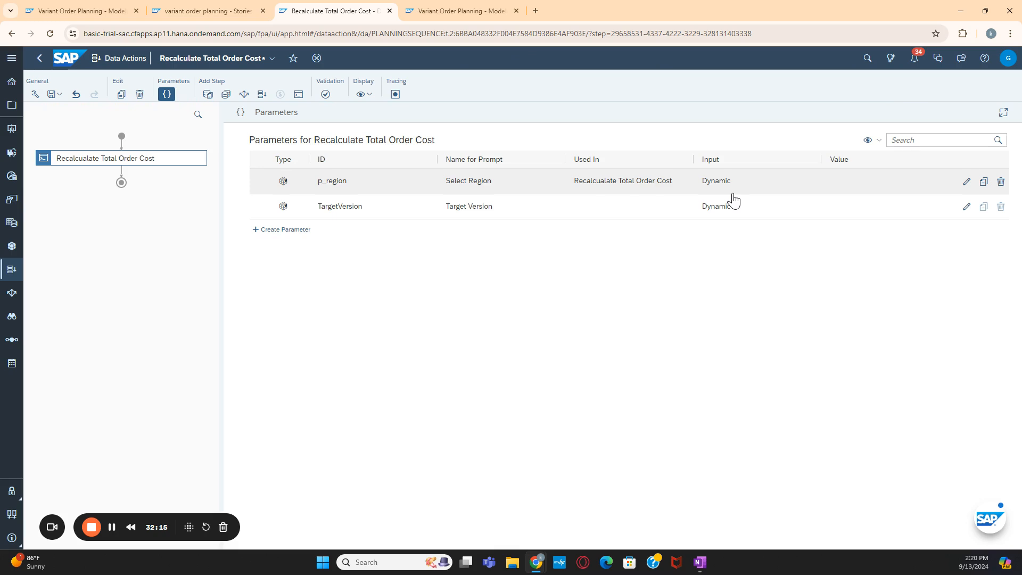
{"action": "left_click", "coordinate": [150, 161]}
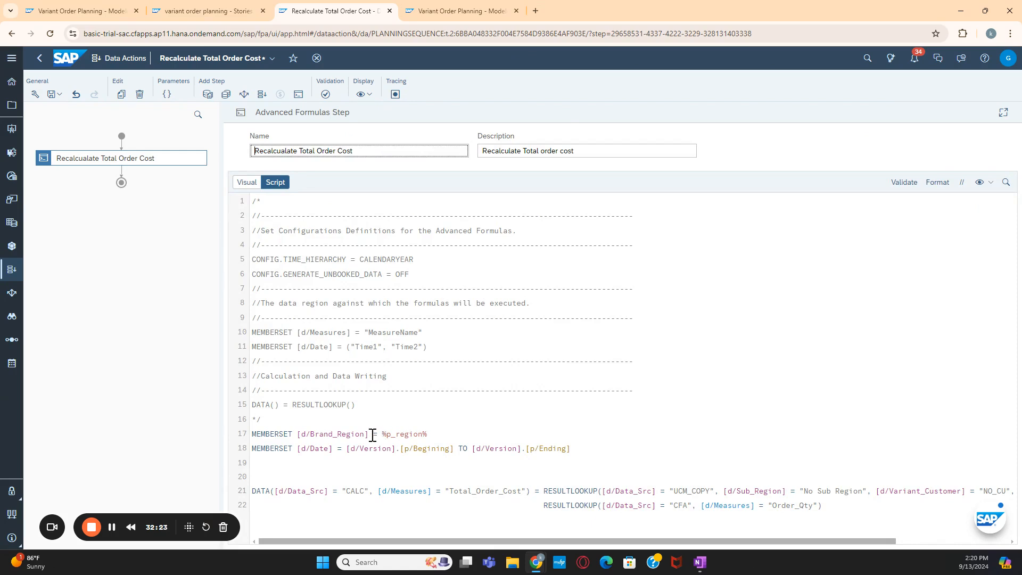
{"action": "left_click", "coordinate": [397, 435]}
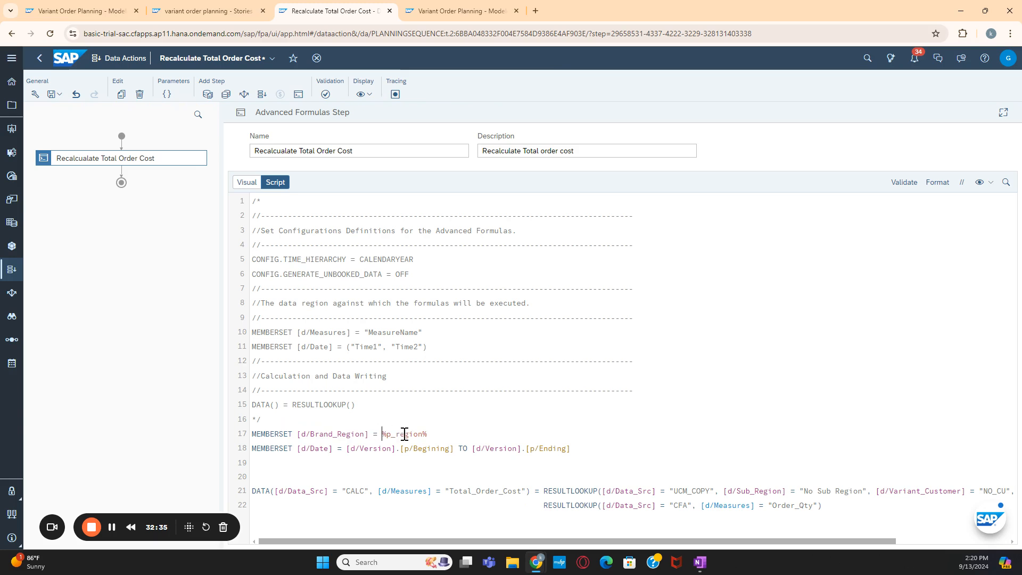
{"action": "left_click", "coordinate": [341, 434]}
{"action": "left_click", "coordinate": [328, 448]}
{"action": "left_click_drag", "start_coordinate": [574, 448], "coordinate": [254, 449]}
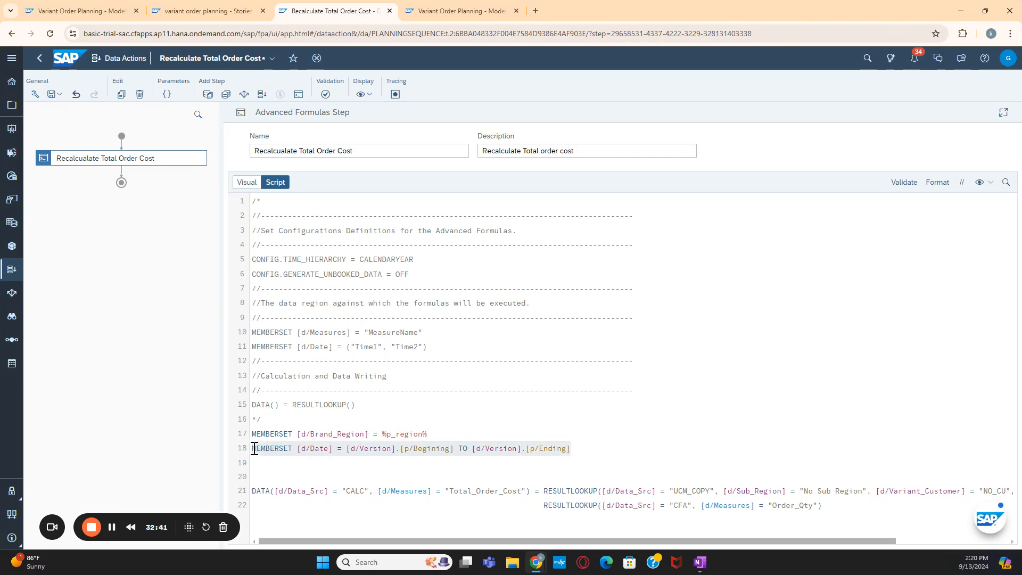
{"action": "left_click", "coordinate": [324, 448]}
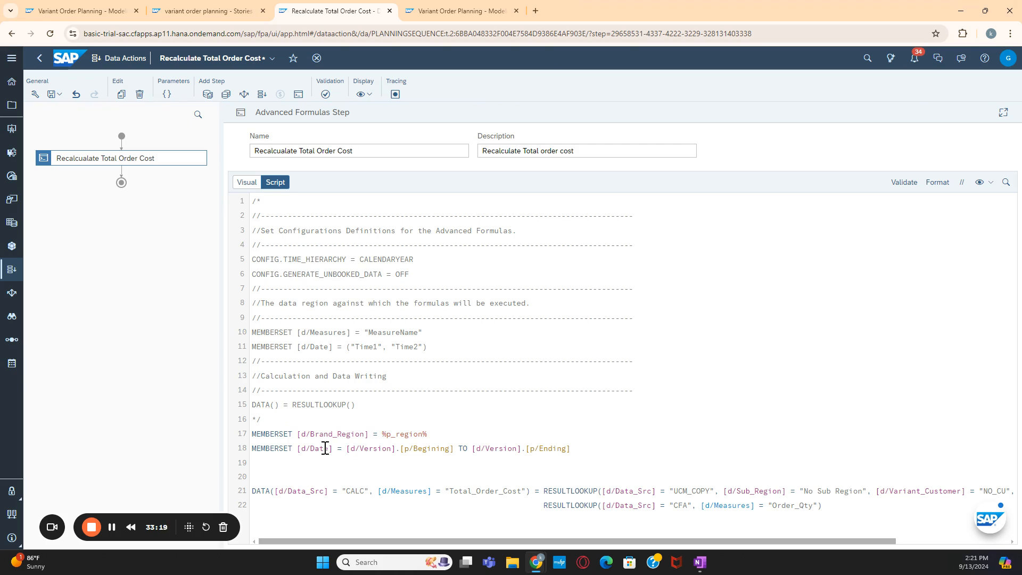
{"action": "left_click", "coordinate": [554, 448]}
{"action": "left_click", "coordinate": [678, 462]}
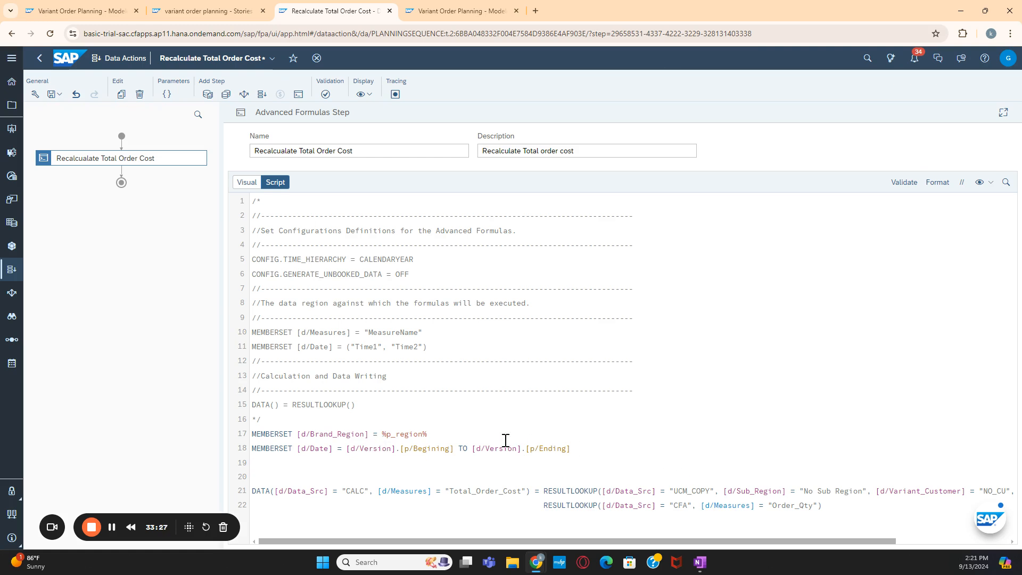
Validate the script and save the Recalculate Total Order Cost data action
{"action": "left_click", "coordinate": [903, 183]}
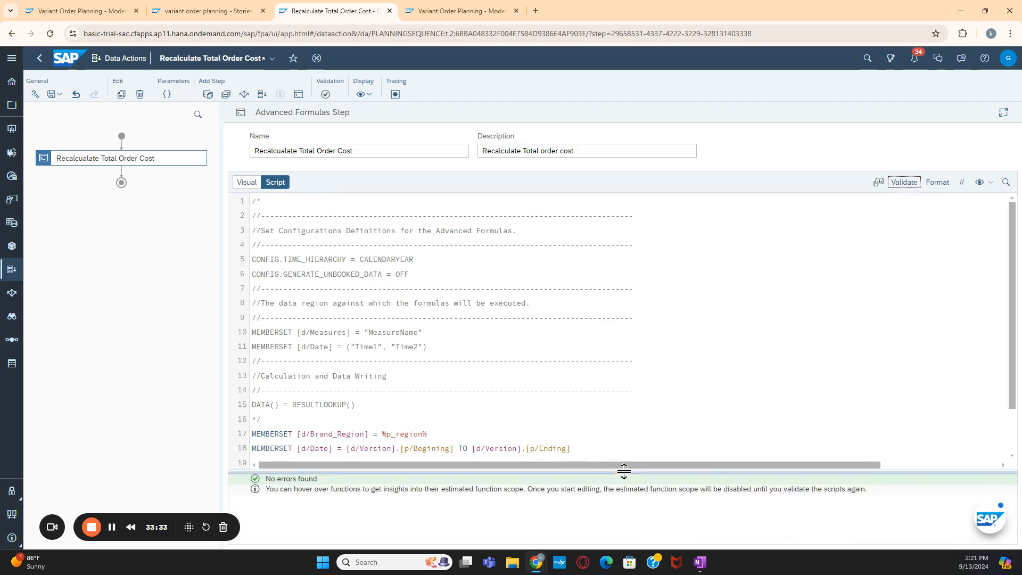
{"action": "left_click_drag", "start_coordinate": [623, 473], "coordinate": [626, 534]}
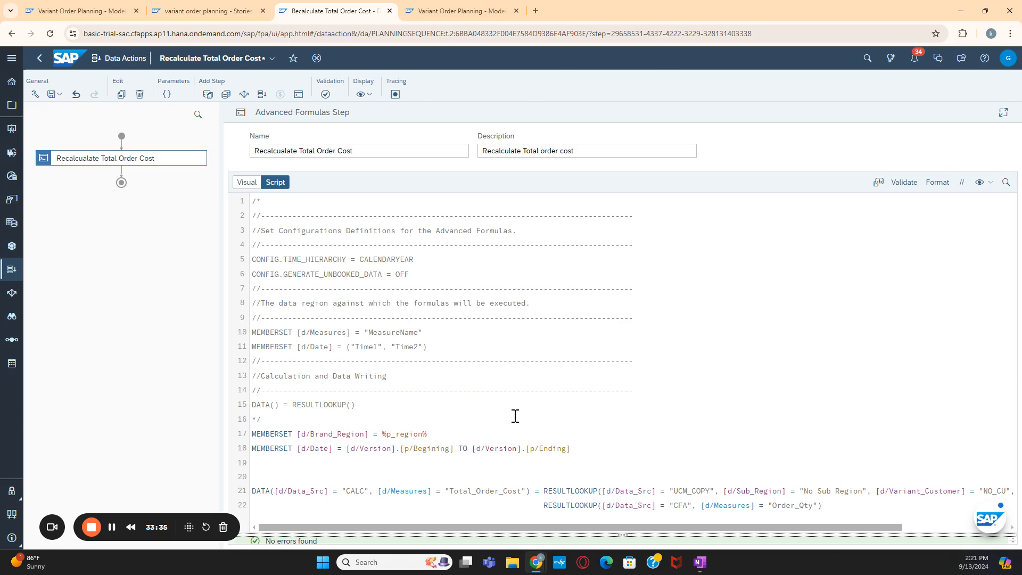
{"action": "left_click", "coordinate": [50, 96]}
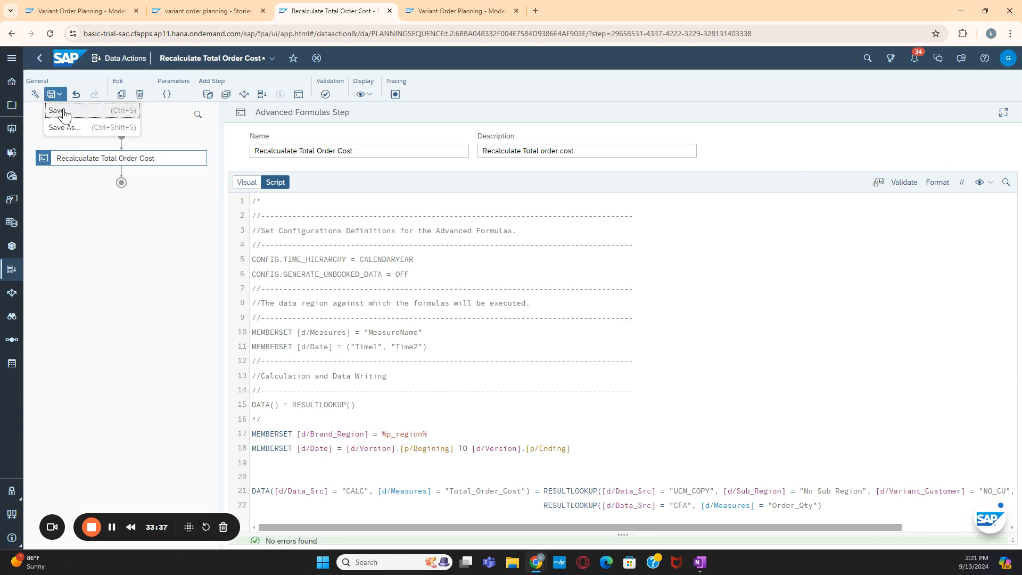
{"action": "left_click", "coordinate": [61, 110]}
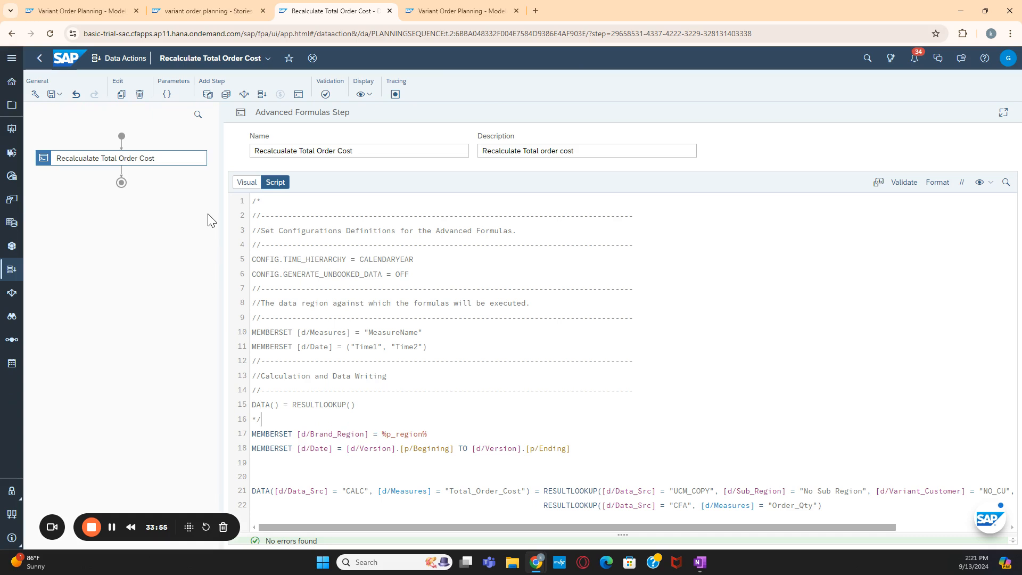
Check the Version dimension's Begining and Ending properties in the model, and switch to the variant order planning story
{"action": "left_click", "coordinate": [62, 10]}
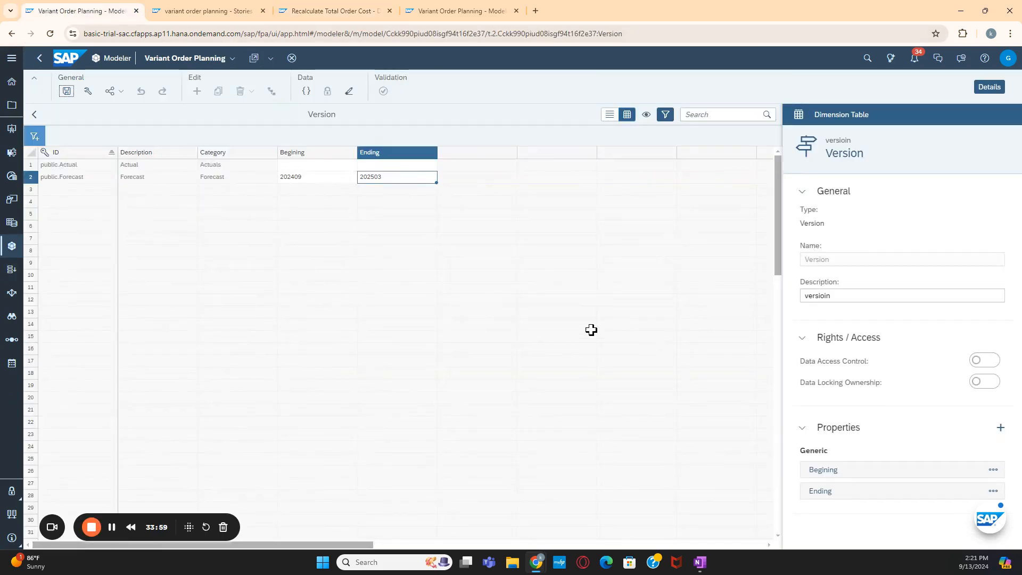
{"action": "left_click", "coordinate": [315, 9]}
{"action": "left_click", "coordinate": [201, 8]}
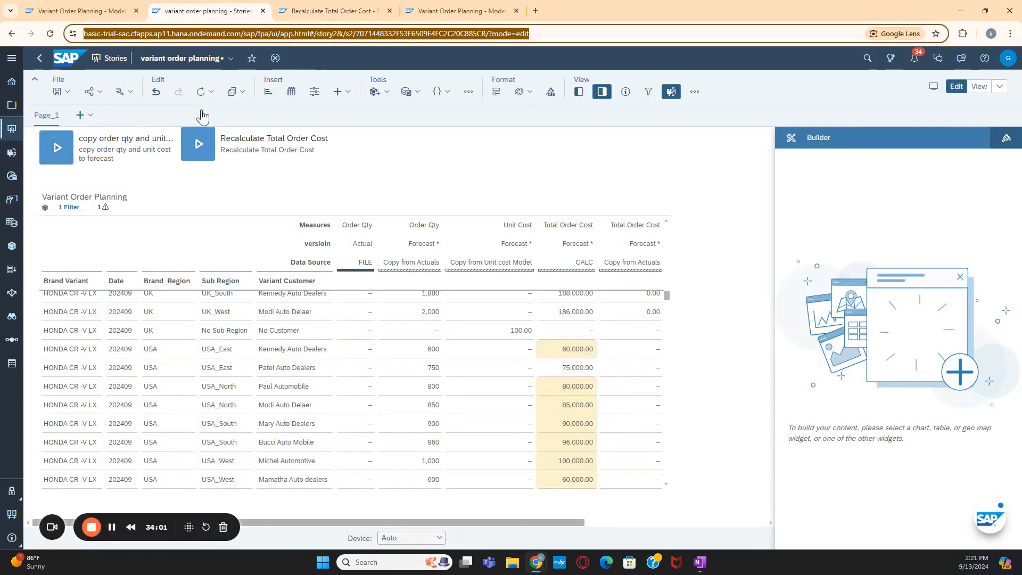
Run the Recalculate Total Order Cost data action on the Forecast target version for region USA
{"action": "left_click", "coordinate": [197, 151]}
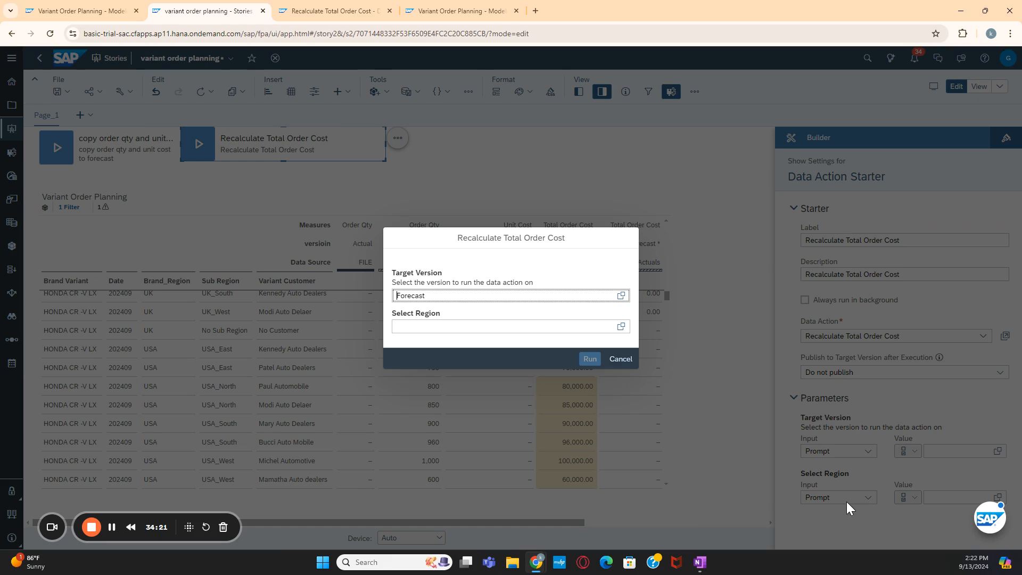
{"action": "left_click", "coordinate": [621, 326]}
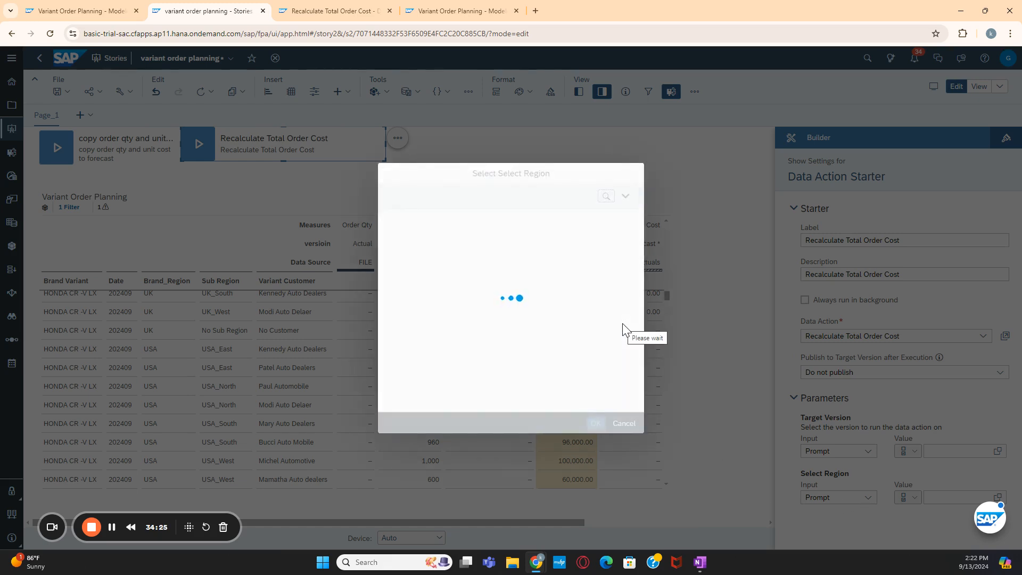
{"action": "left_click", "coordinate": [398, 281]}
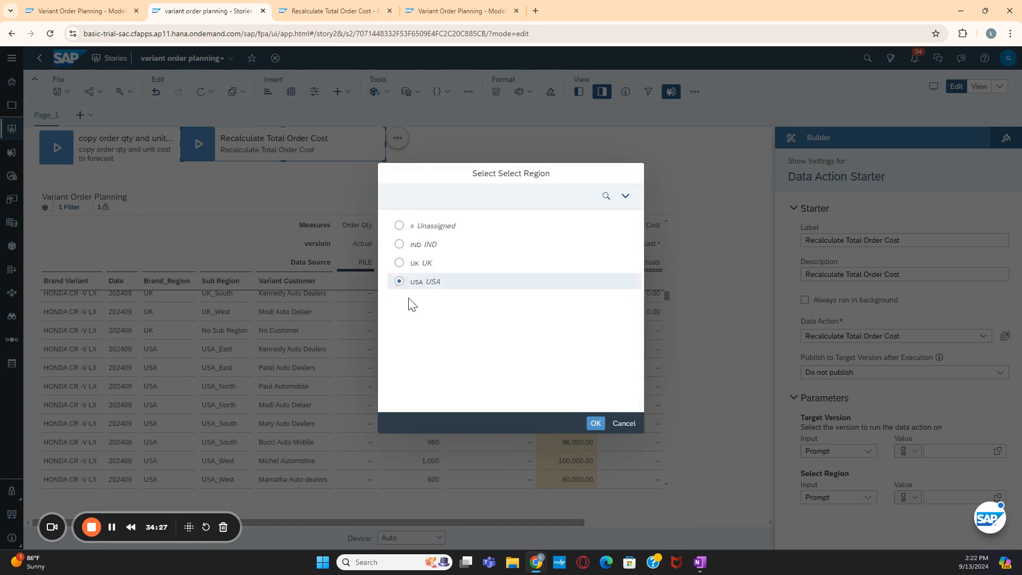
{"action": "left_click", "coordinate": [594, 424]}
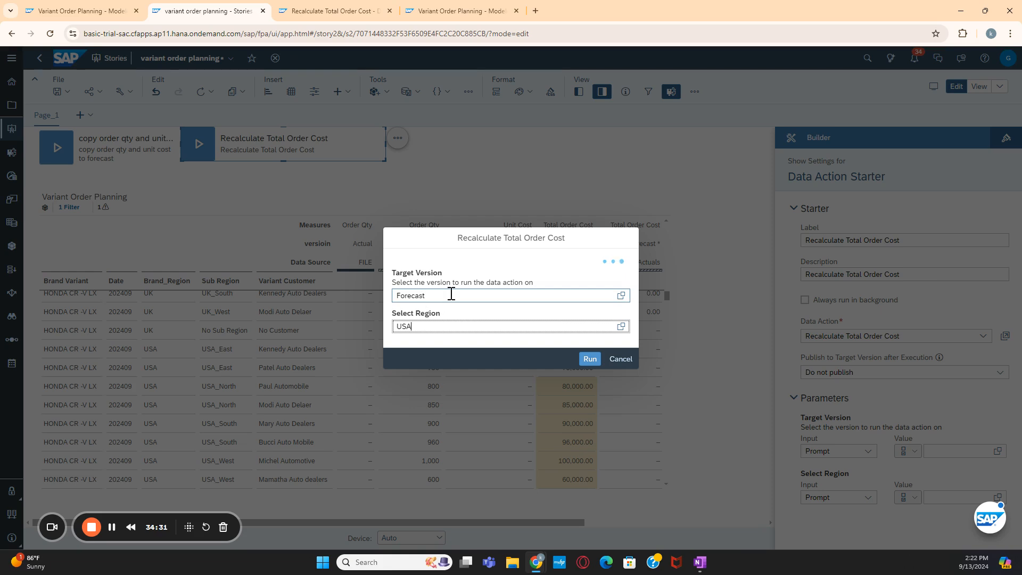
{"action": "left_click", "coordinate": [589, 358]}
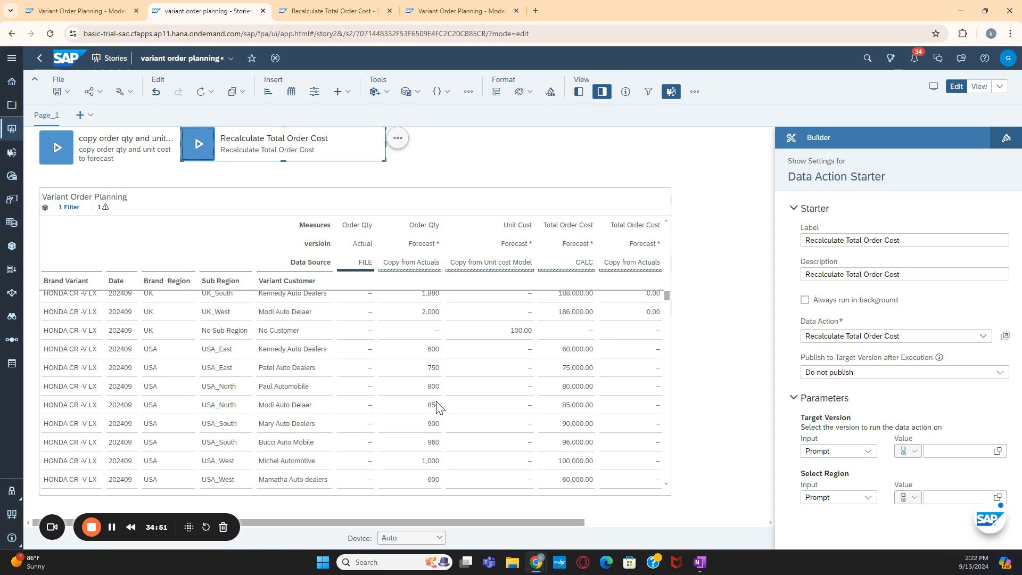
Set the Forecast Order Qty for HONDA CR -V LX, 202409, USA_East, Kennedy Auto Dealers to 700
{"action": "left_click", "coordinate": [437, 351]}
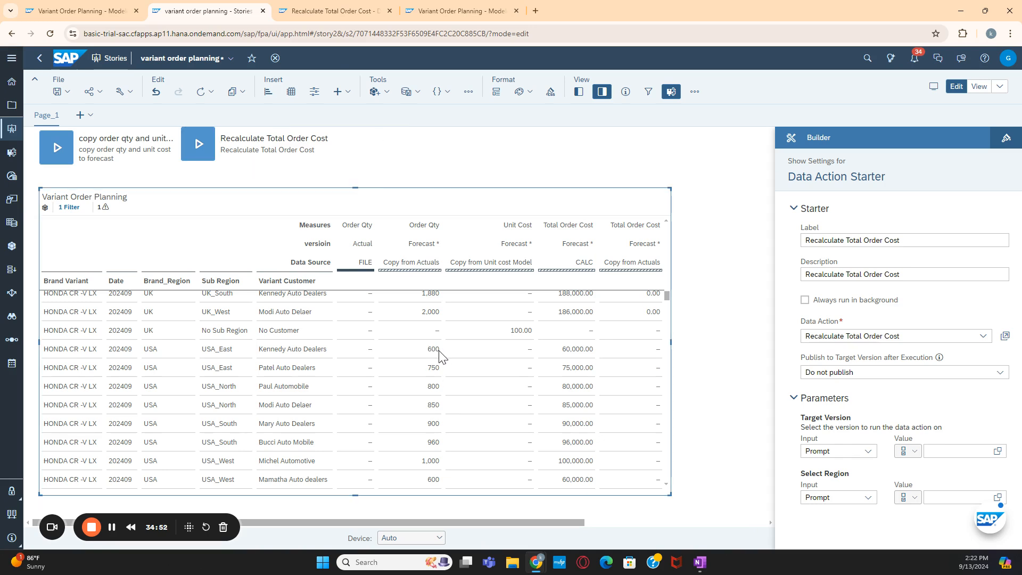
{"action": "double_click", "coordinate": [436, 350]}
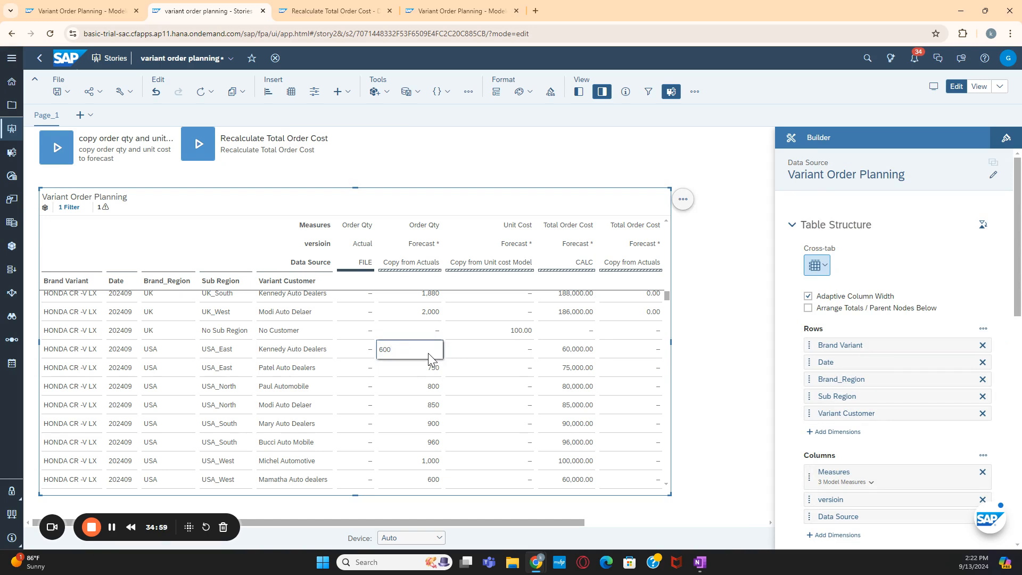
{"action": "key", "text": "BackSpace"}
{"action": "key", "text": "BackSpace"}
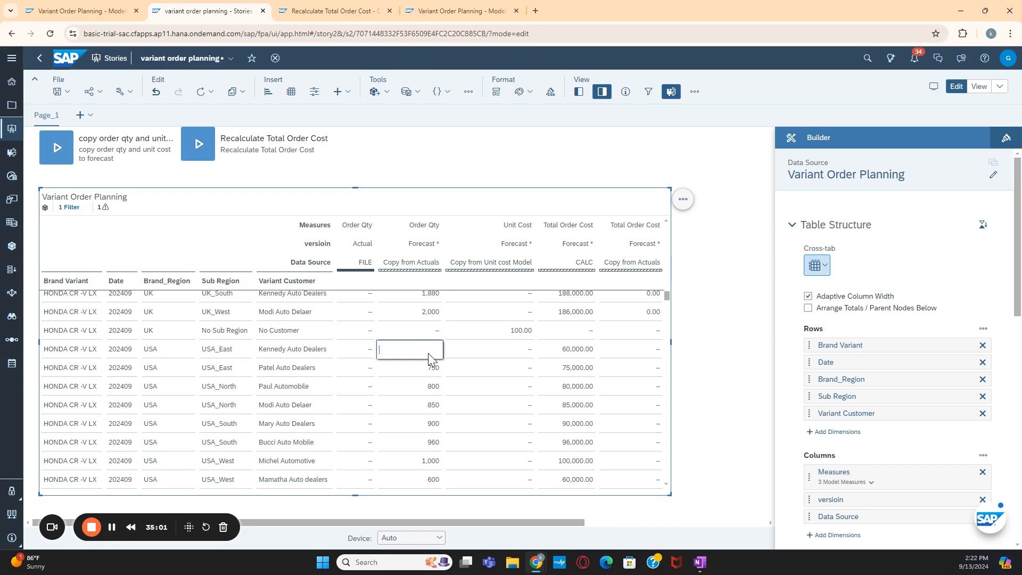
{"action": "type", "text": "700"}
{"action": "key", "text": "Return"}
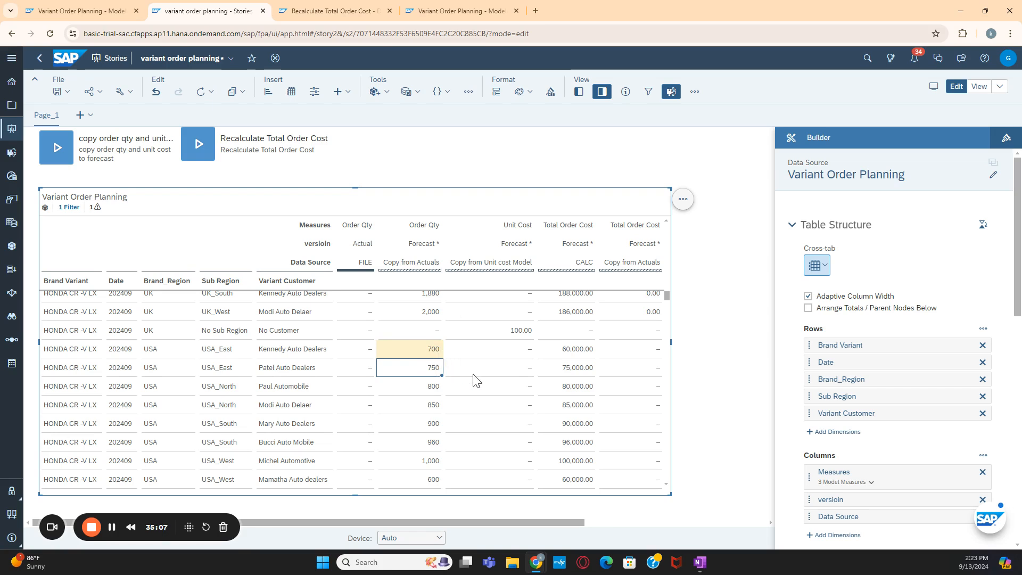
Review the HONDA CR -V LX forecast rows for the months after 202409 in the planning table
{"action": "scroll", "coordinate": [475, 379], "scroll_direction": "down", "scroll_amount": 5}
{"action": "scroll", "coordinate": [354, 406], "scroll_direction": "down", "scroll_amount": 3}
{"action": "scroll", "coordinate": [345, 407], "scroll_direction": "down", "scroll_amount": 10}
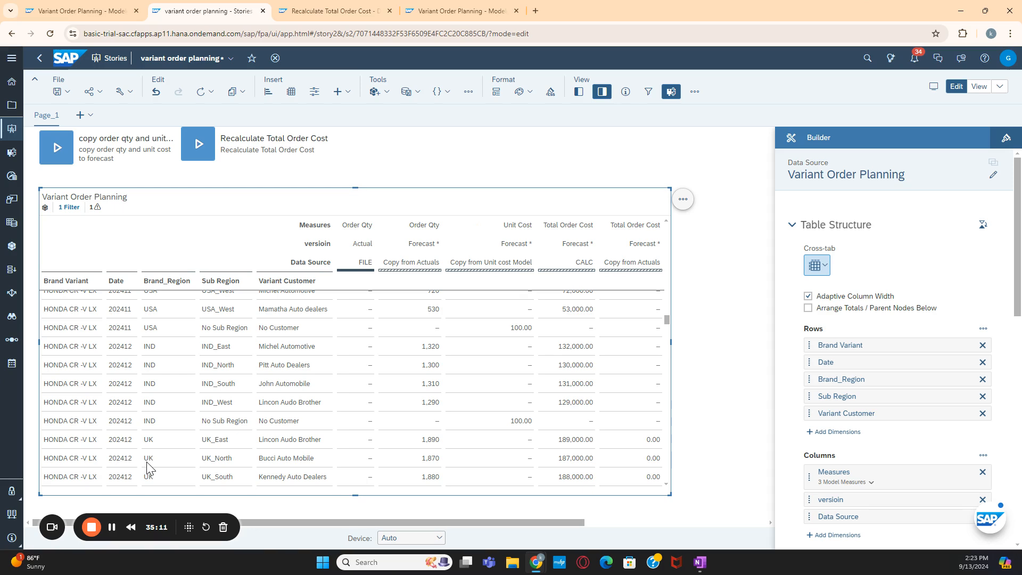
{"action": "scroll", "coordinate": [417, 458], "scroll_direction": "up", "scroll_amount": 10}
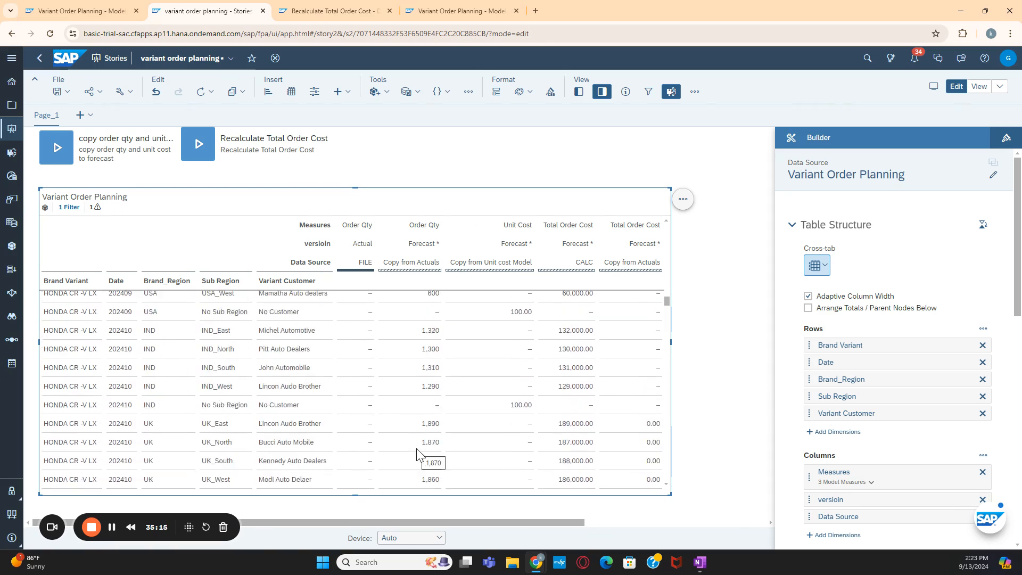
{"action": "scroll", "coordinate": [417, 452], "scroll_direction": "down", "scroll_amount": 4}
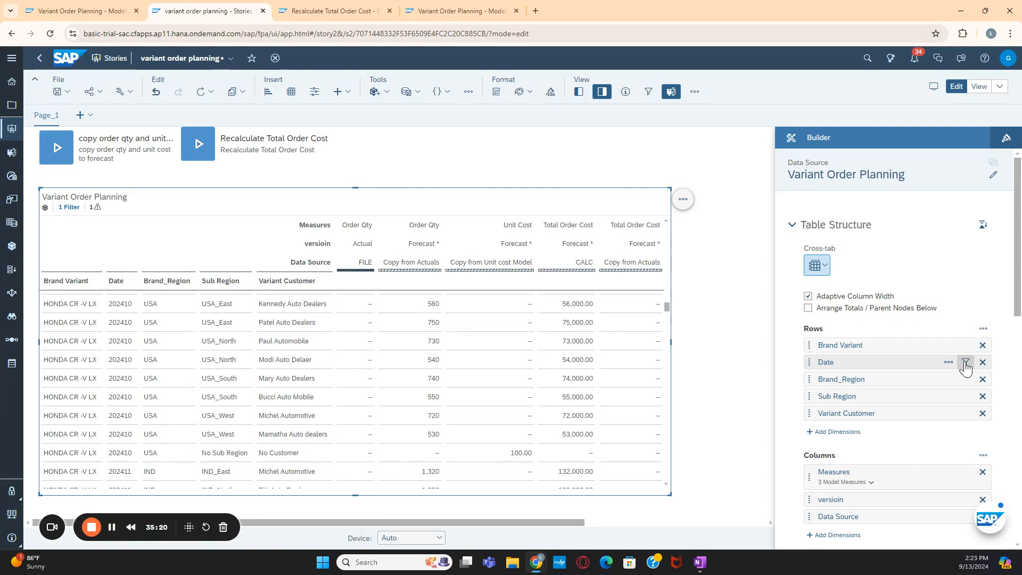
{"action": "left_click", "coordinate": [966, 364]}
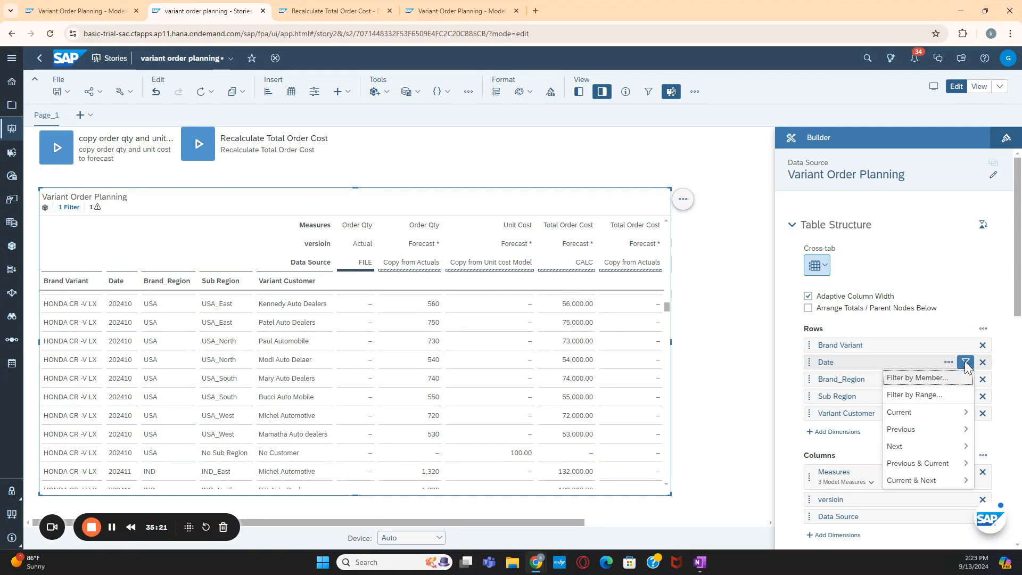
{"action": "left_click", "coordinate": [942, 382]}
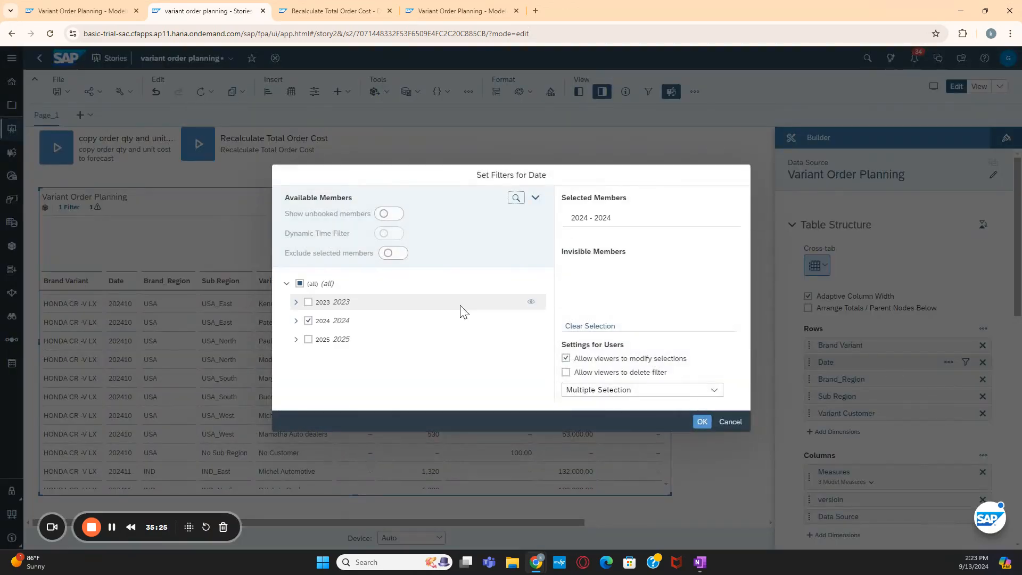
{"action": "left_click", "coordinate": [296, 343]}
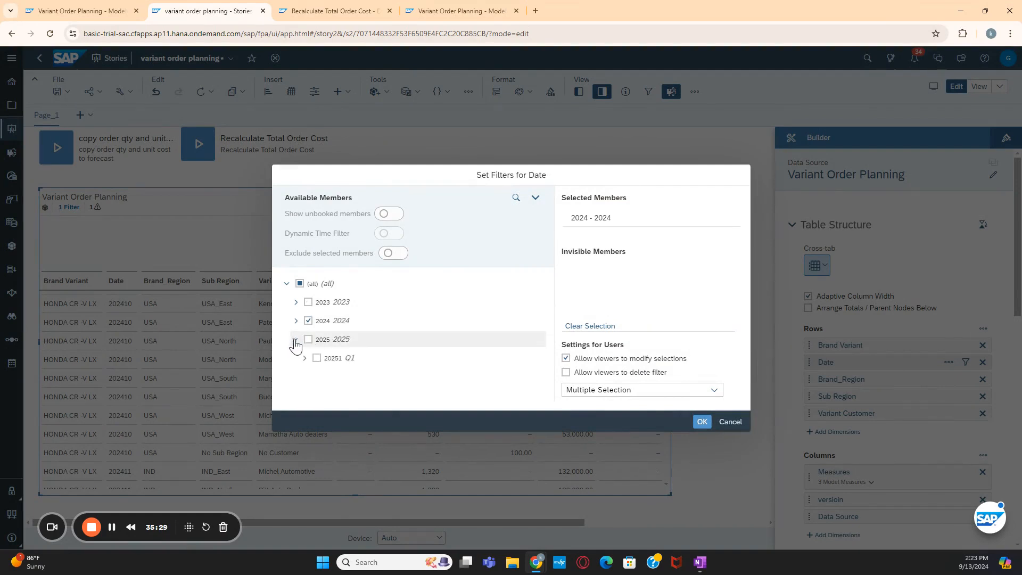
{"action": "left_click", "coordinate": [304, 360]}
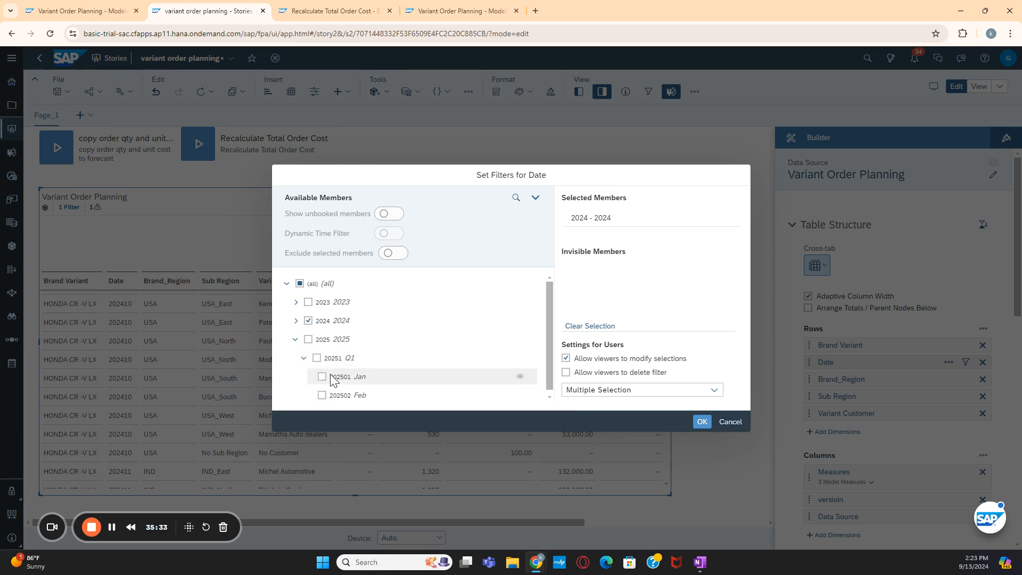
{"action": "left_click", "coordinate": [317, 359]}
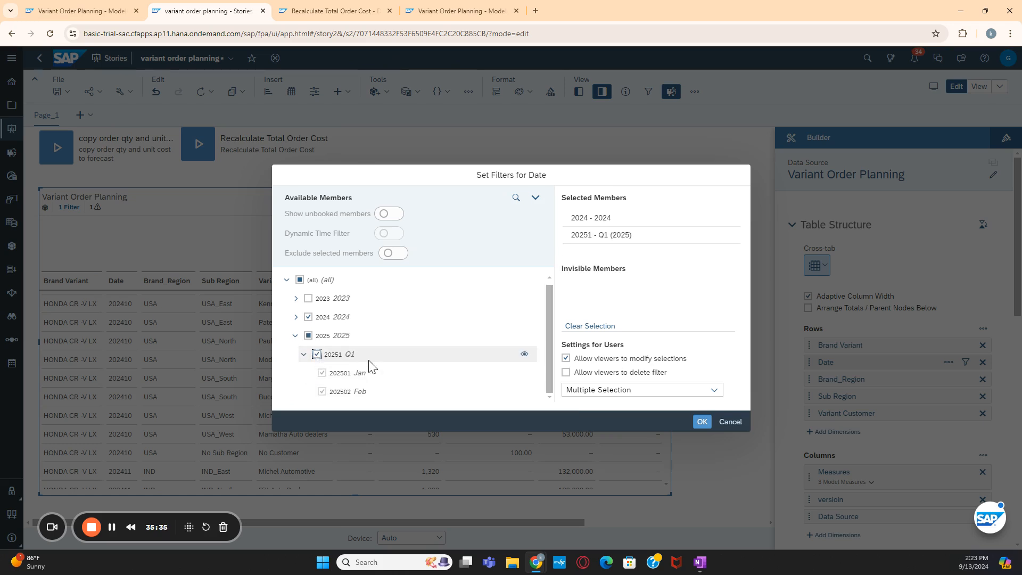
{"action": "left_click", "coordinate": [303, 354]}
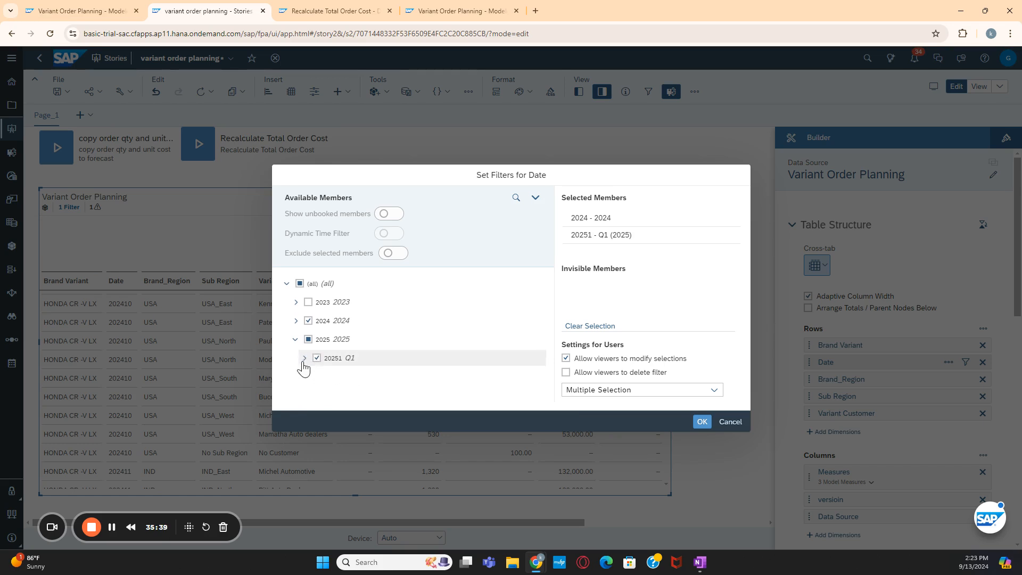
{"action": "left_click", "coordinate": [304, 360]}
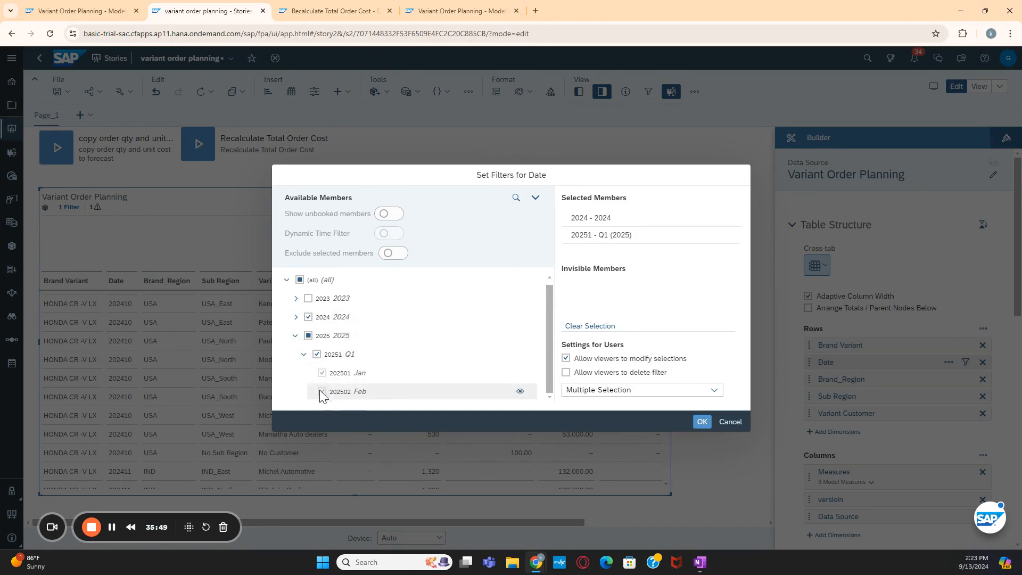
{"action": "left_click", "coordinate": [738, 426]}
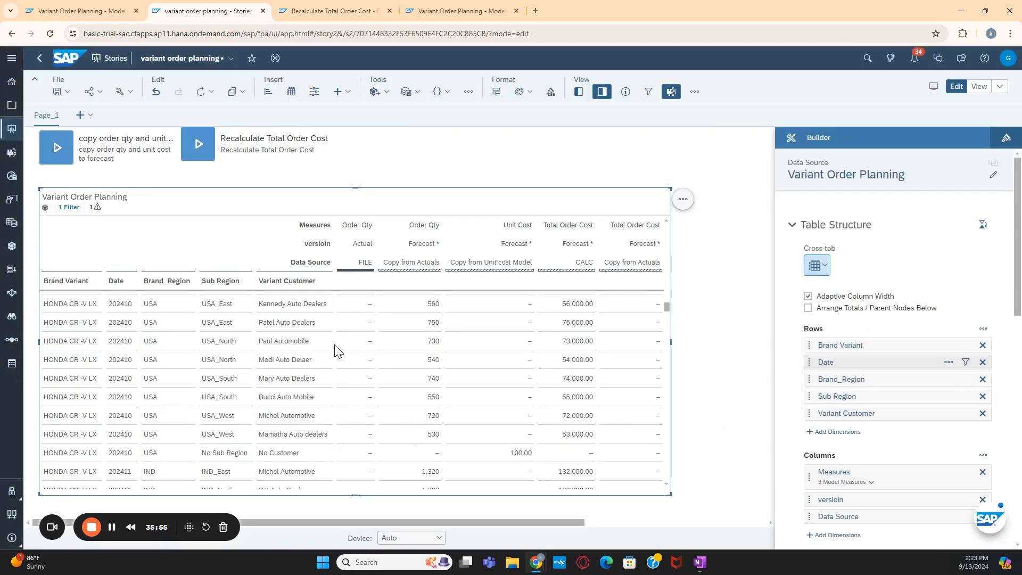
Compare the HONDA CR -V LX rows across the 2024 months and check Total Order Cost beside the edited 202409 USA_East quantity
{"action": "scroll", "coordinate": [354, 383], "scroll_direction": "down", "scroll_amount": 3}
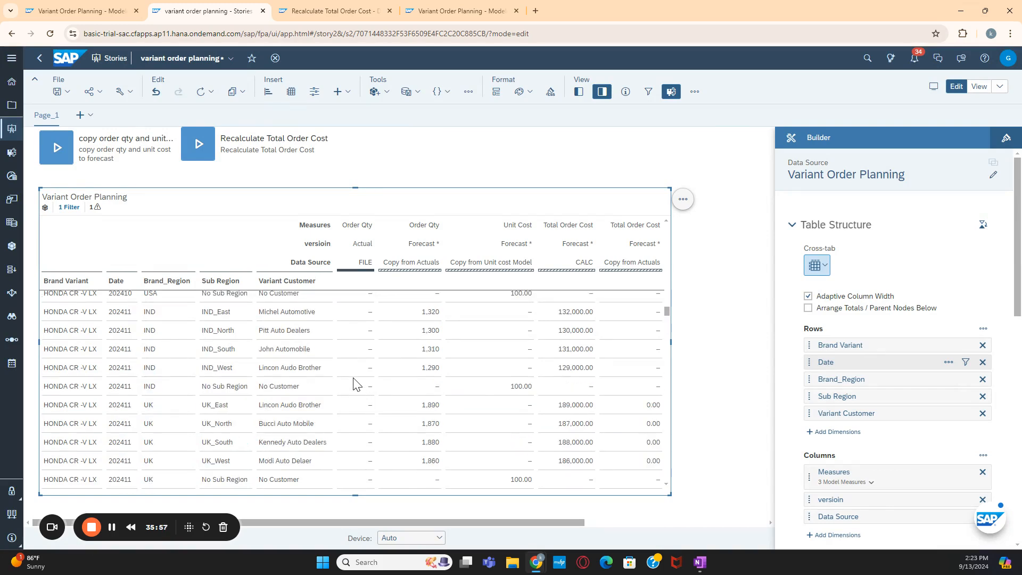
{"action": "scroll", "coordinate": [354, 384], "scroll_direction": "down", "scroll_amount": 10}
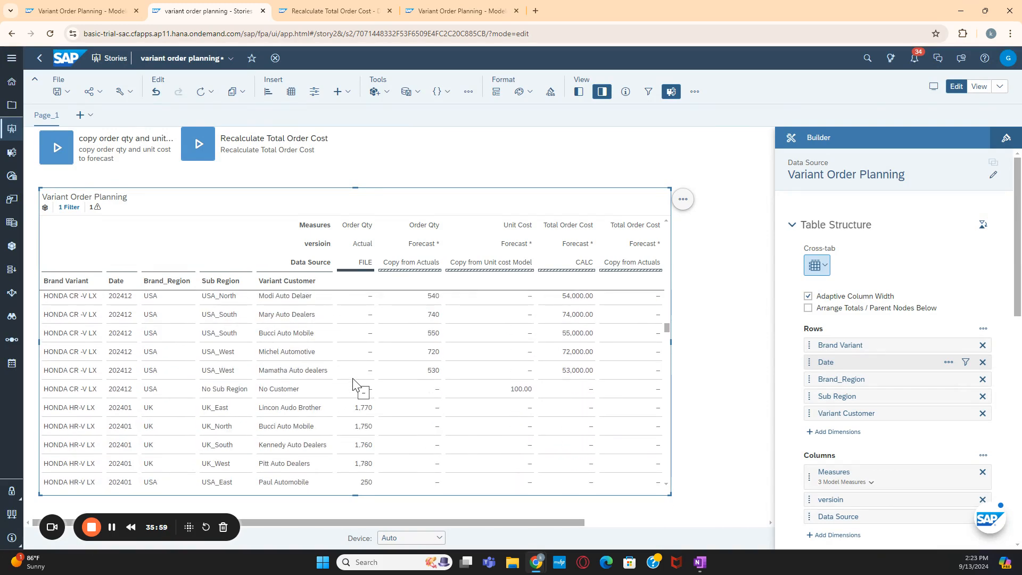
{"action": "scroll", "coordinate": [353, 384], "scroll_direction": "up", "scroll_amount": 5}
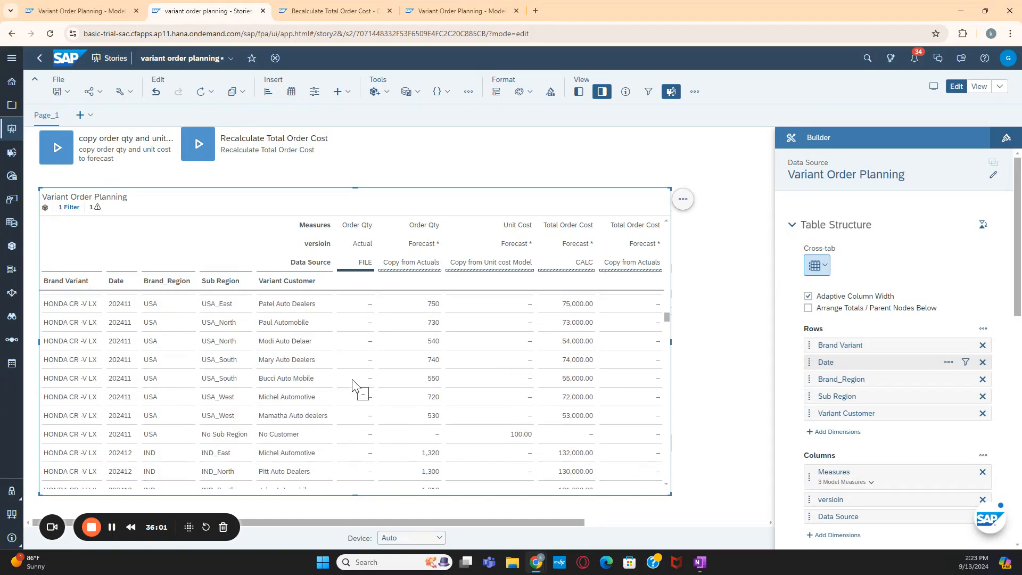
{"action": "scroll", "coordinate": [354, 383], "scroll_direction": "up", "scroll_amount": 3}
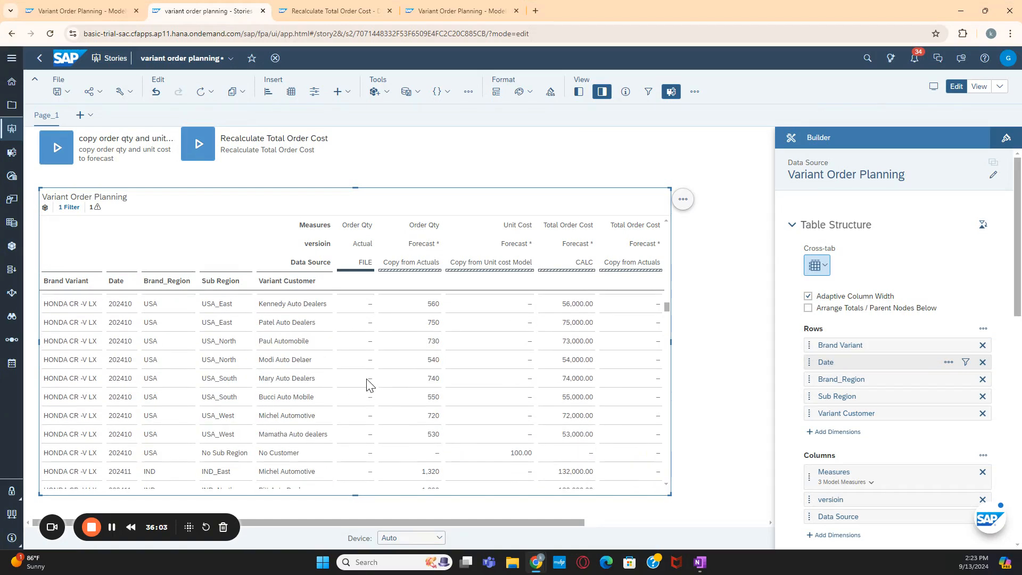
{"action": "scroll", "coordinate": [369, 383], "scroll_direction": "up", "scroll_amount": 3}
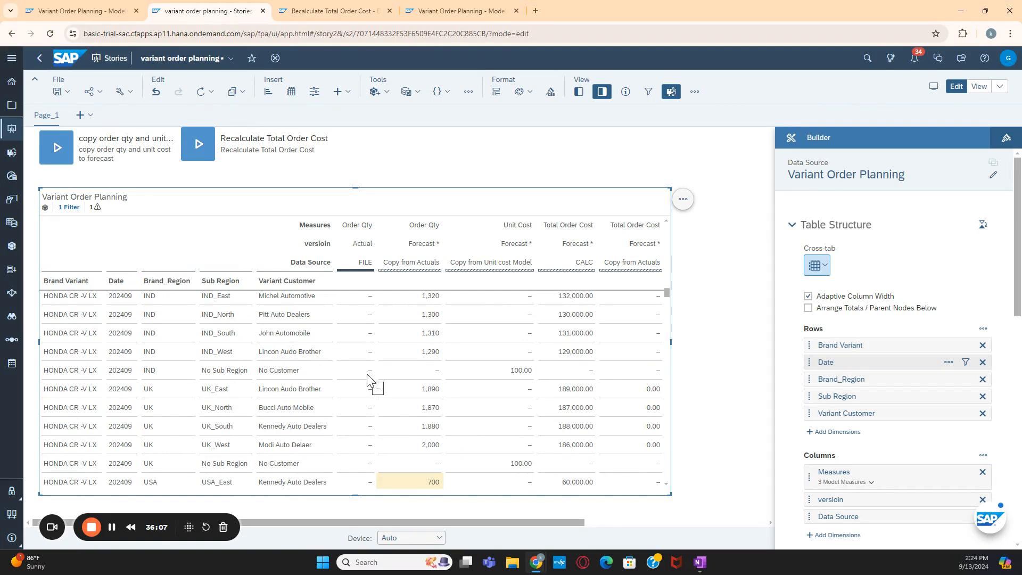
{"action": "scroll", "coordinate": [368, 378], "scroll_direction": "up", "scroll_amount": 3}
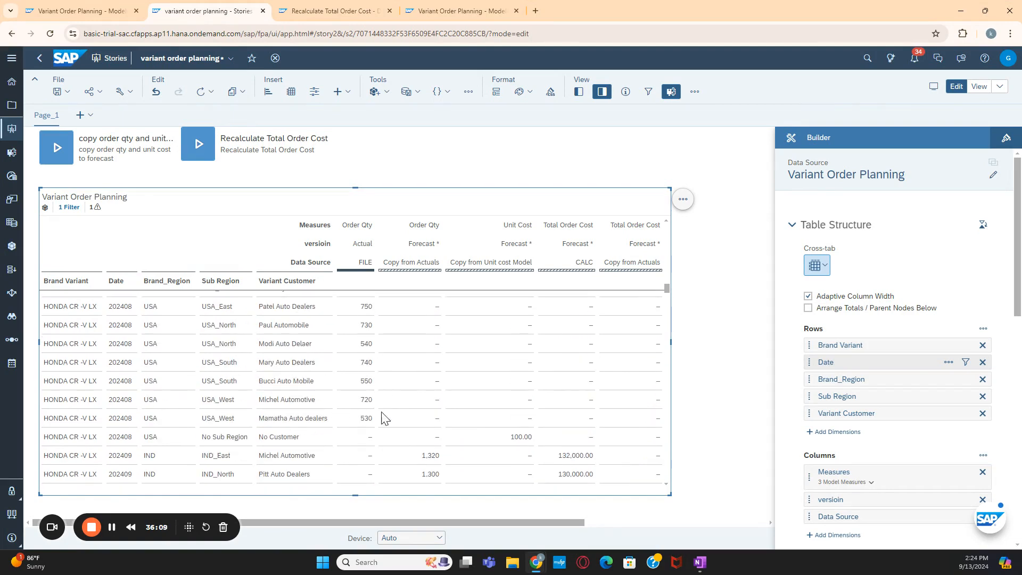
{"action": "double_click", "coordinate": [434, 424]}
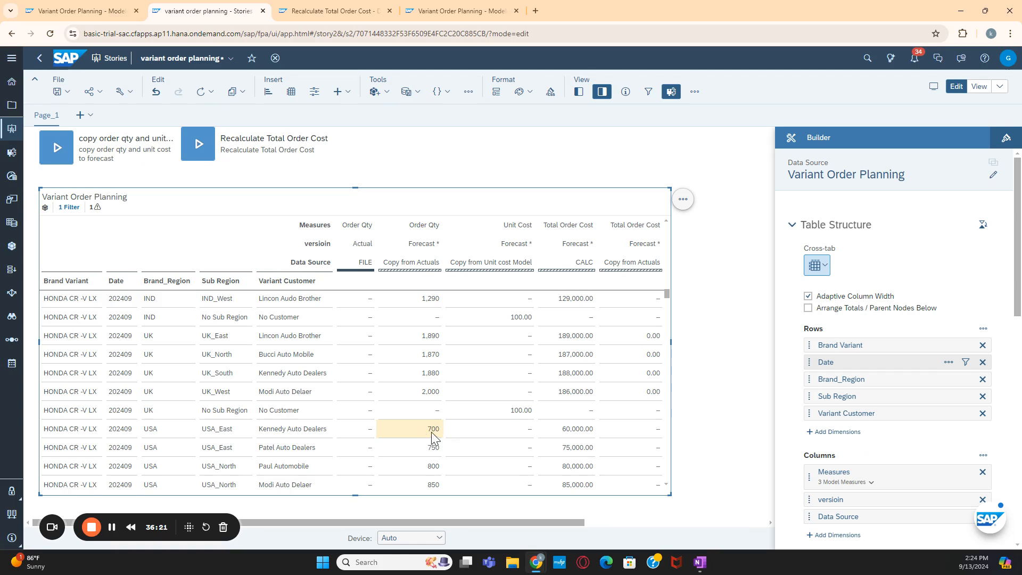
{"action": "scroll", "coordinate": [426, 417], "scroll_direction": "down", "scroll_amount": 2}
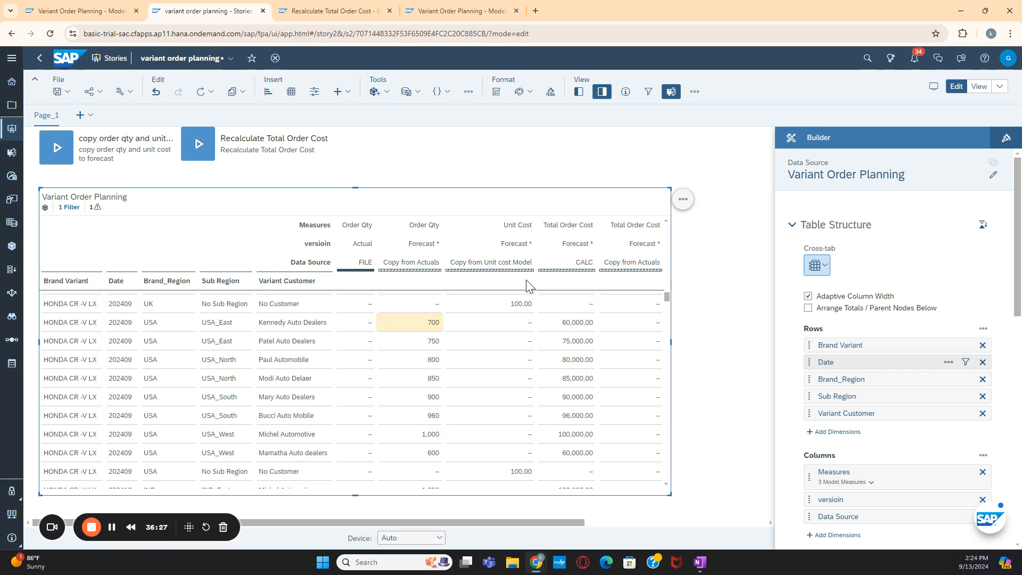
{"action": "left_click", "coordinate": [583, 327]}
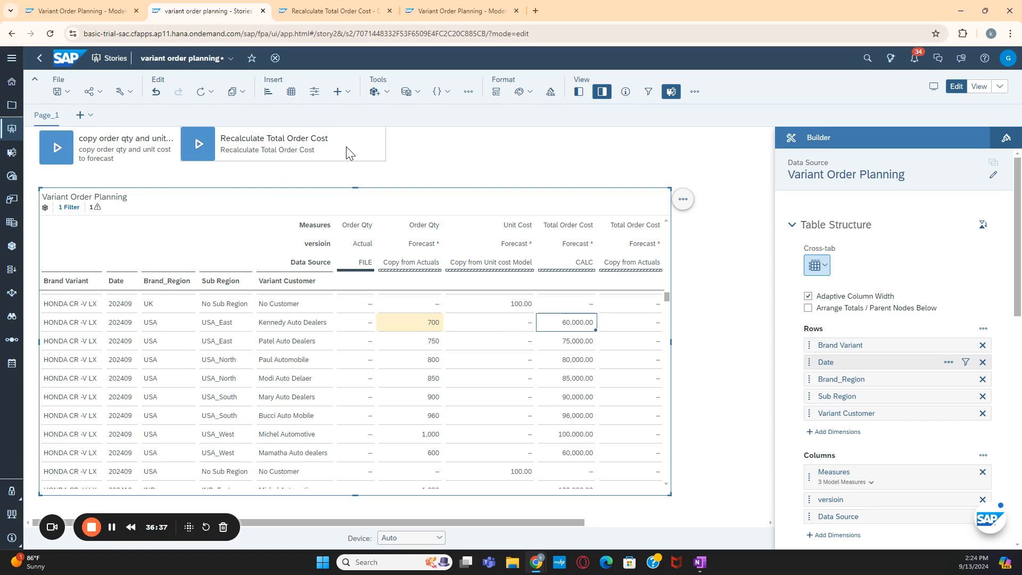
Rerun the Recalculate Total Order Cost data action with Forecast as target version and USA as region
{"action": "left_click", "coordinate": [197, 153]}
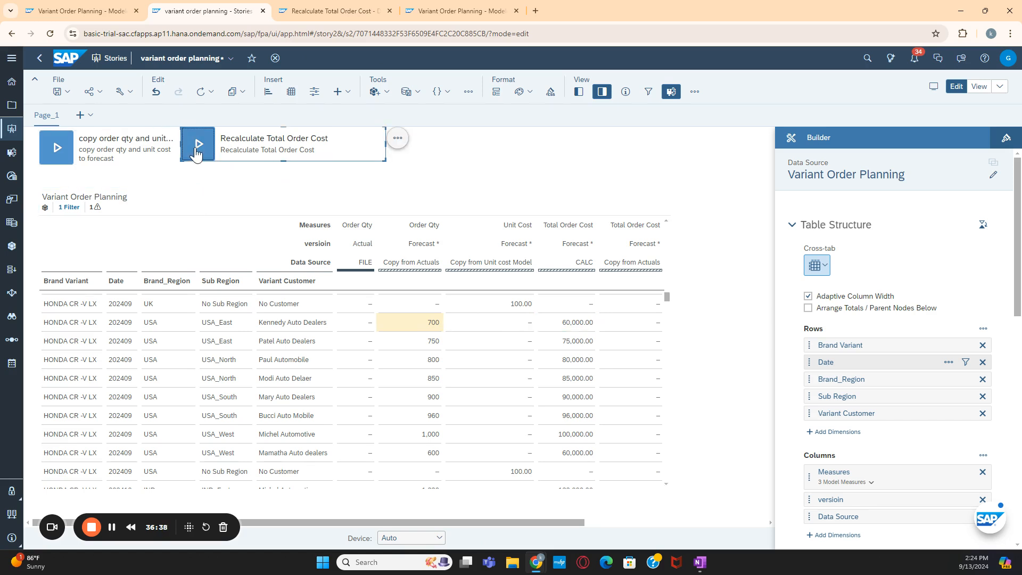
{"action": "left_click", "coordinate": [197, 153]}
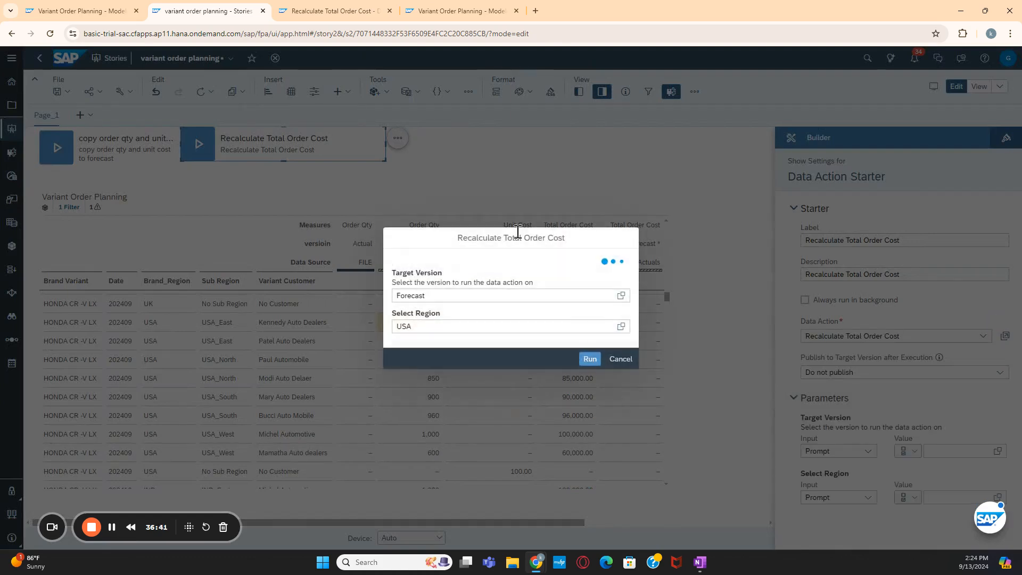
{"action": "left_click", "coordinate": [590, 358]}
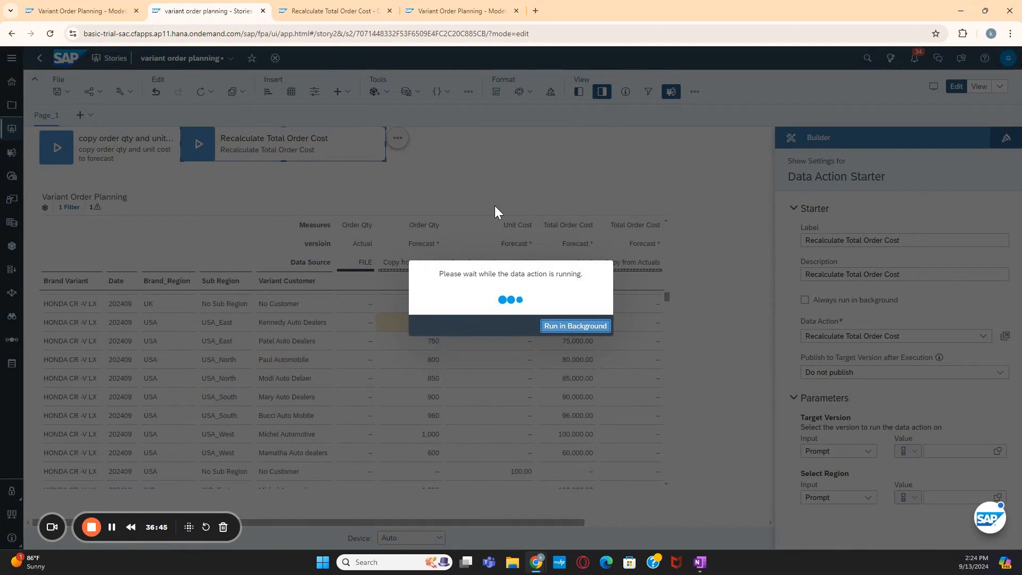